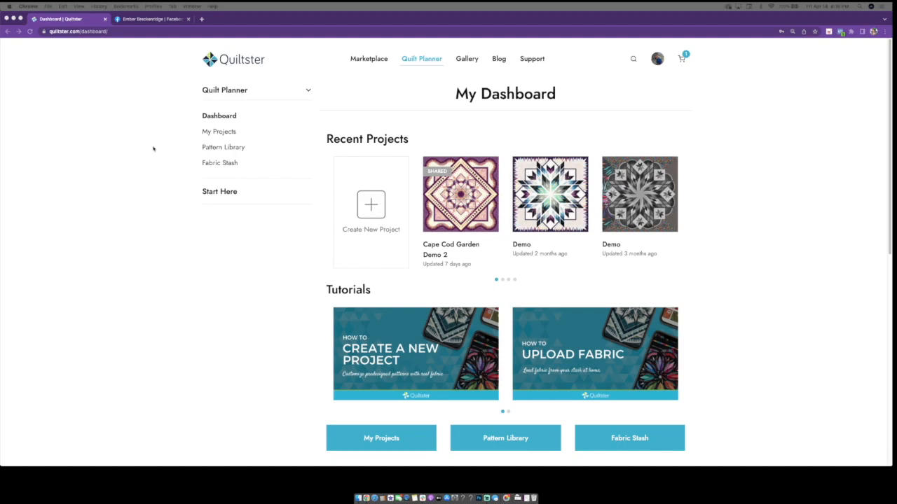
- Open the Arctic Star Wall pattern from the Pattern Library and start customizing it
click(221, 149)
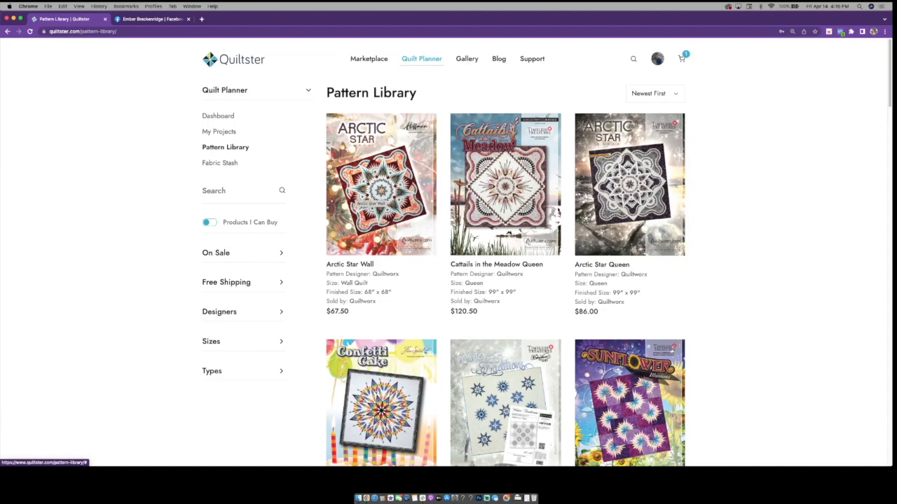
scroll(378, 175, down, 3)
scroll(378, 175, up, 3)
click(434, 247)
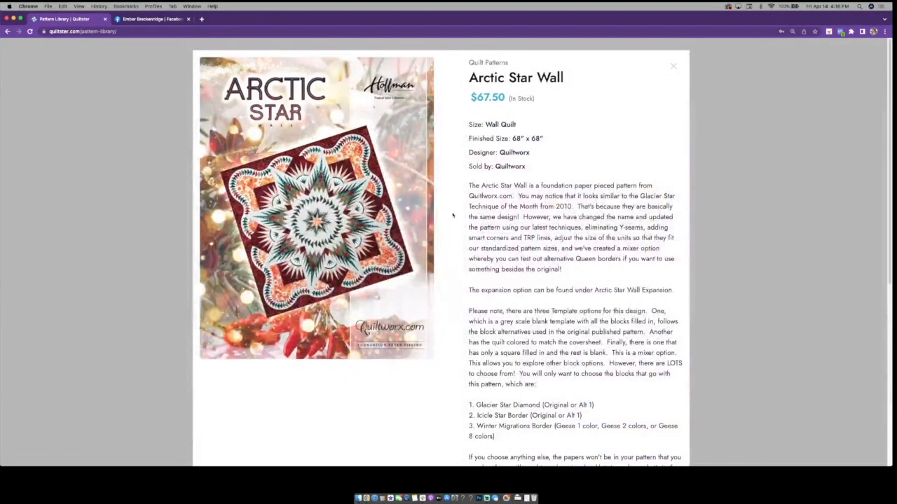
scroll(565, 241, down, 5)
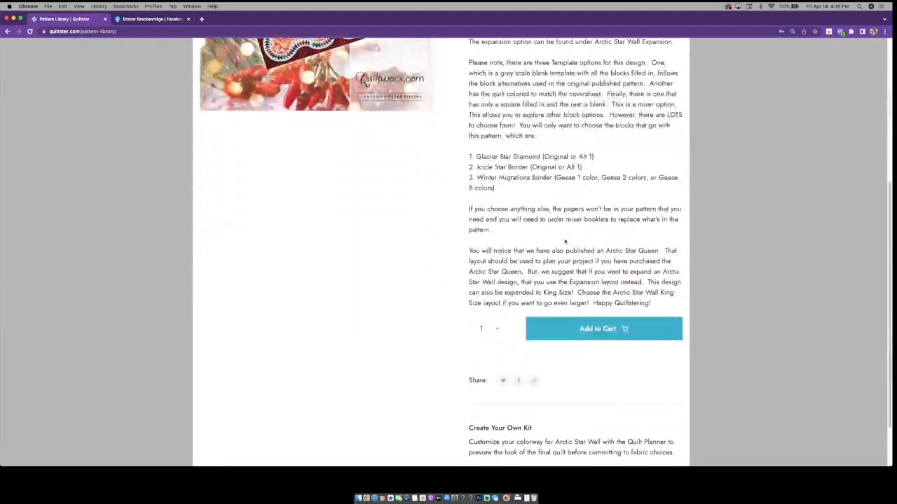
scroll(564, 241, down, 1)
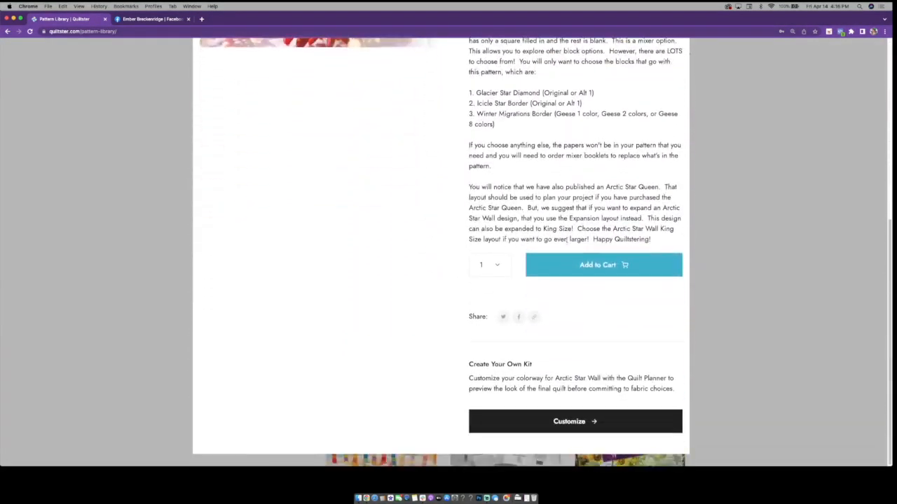
click(598, 421)
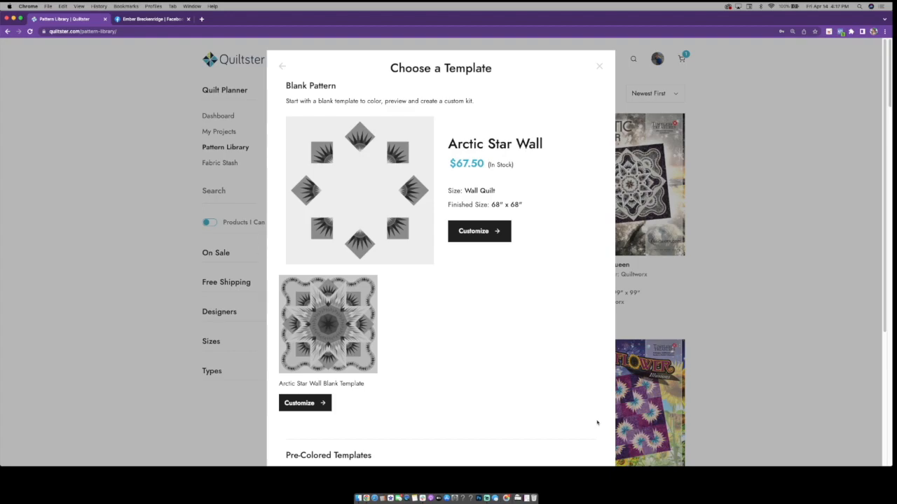
- Review the available blank and pre-colored templates and choose the Arctic Star Wall Blank Template for customizing
scroll(449, 371, down, 2)
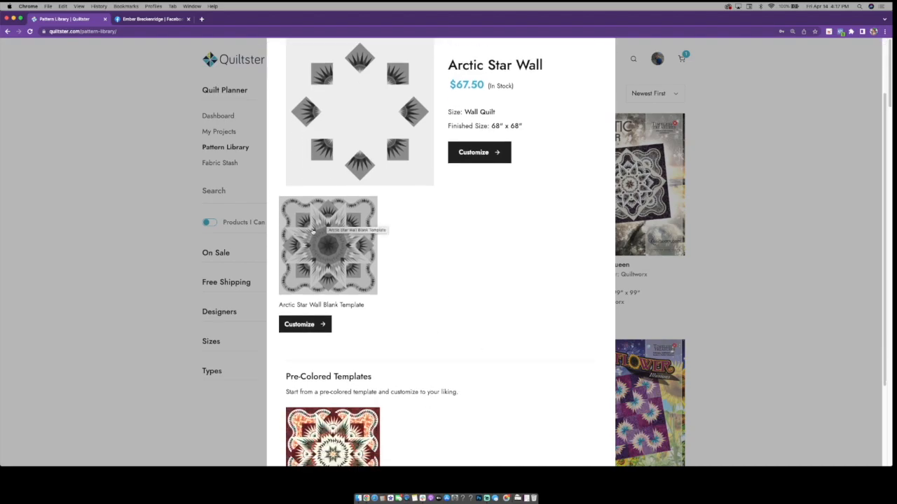
scroll(447, 260, down, 1)
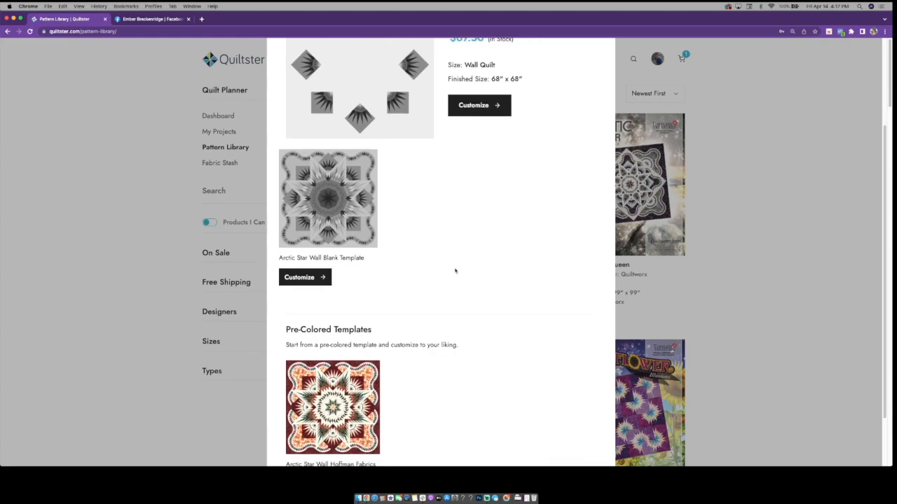
scroll(456, 266, up, 1)
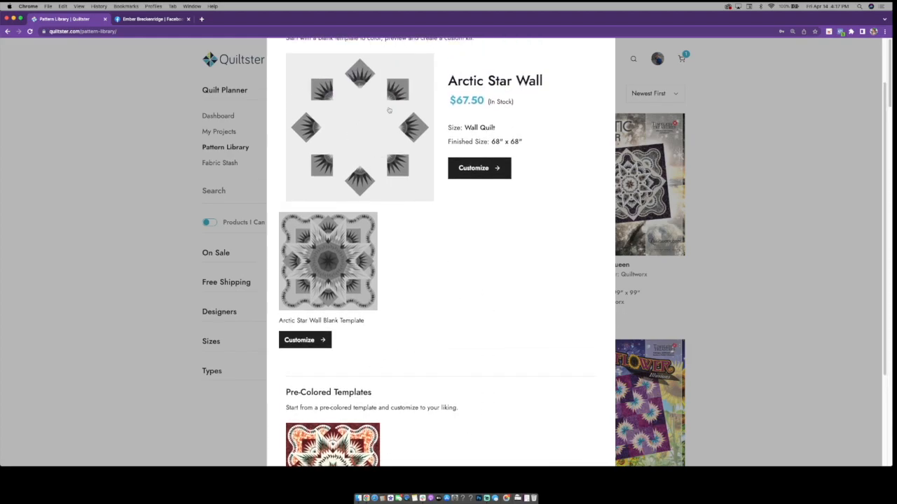
scroll(422, 283, down, 2)
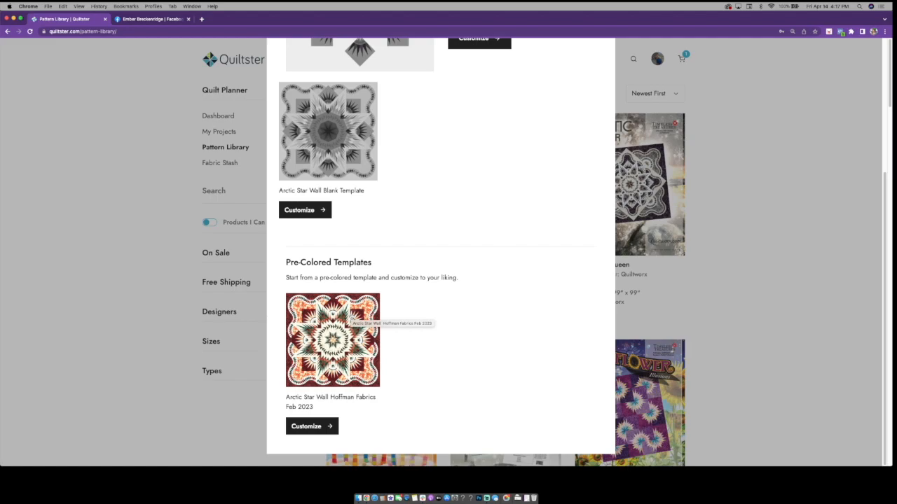
scroll(313, 230, up, 5)
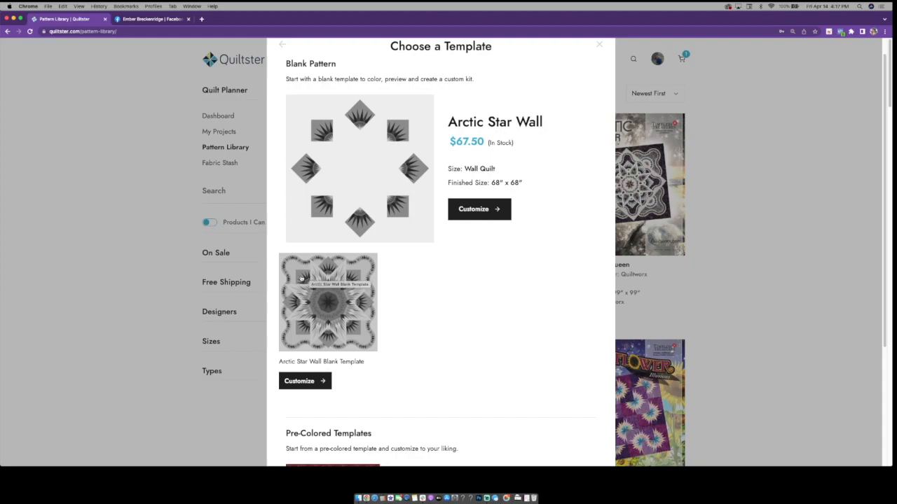
click(301, 382)
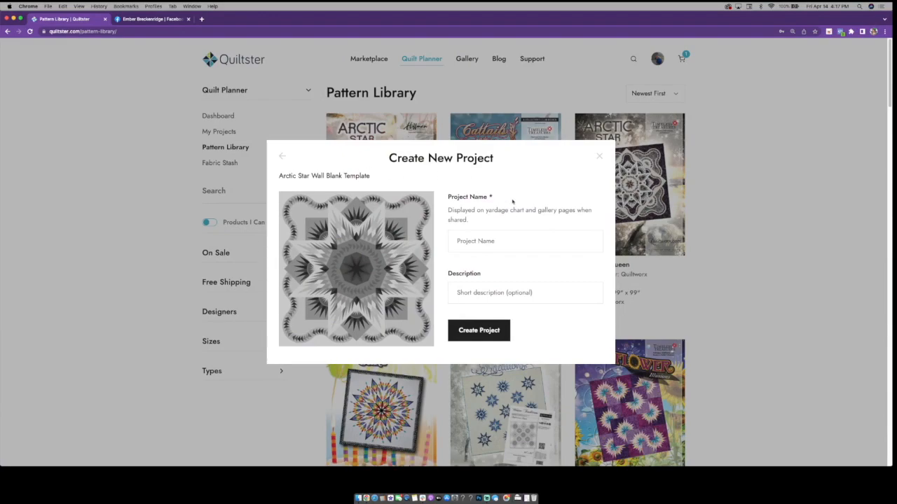
- Name the new project "Arctic Star Dam" and create it
click(484, 242)
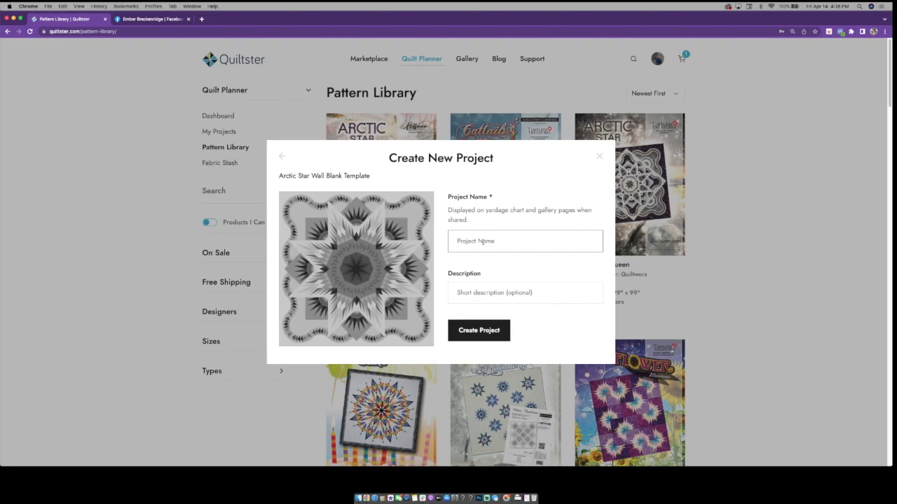
text(Arctic Star Dam)
click(479, 332)
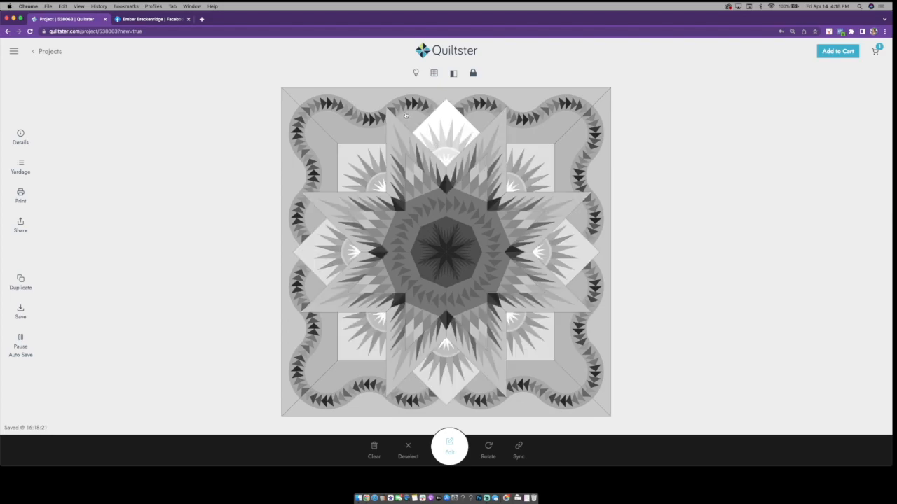
- Open the central star block for editing and filter its fabrics to the company Riley Blake Designs
click(453, 228)
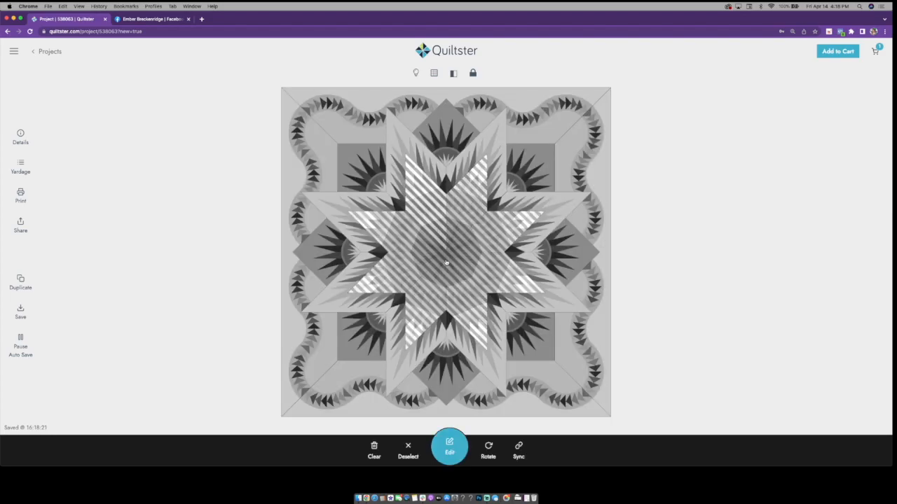
click(450, 447)
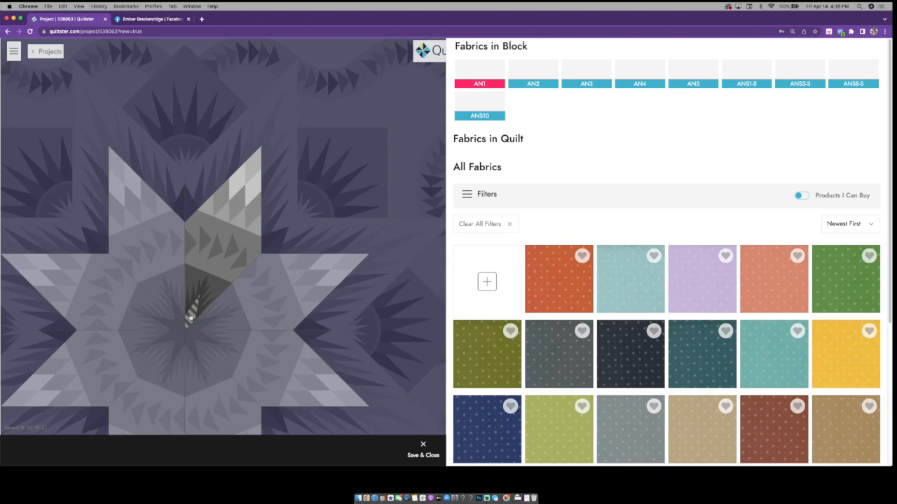
click(477, 194)
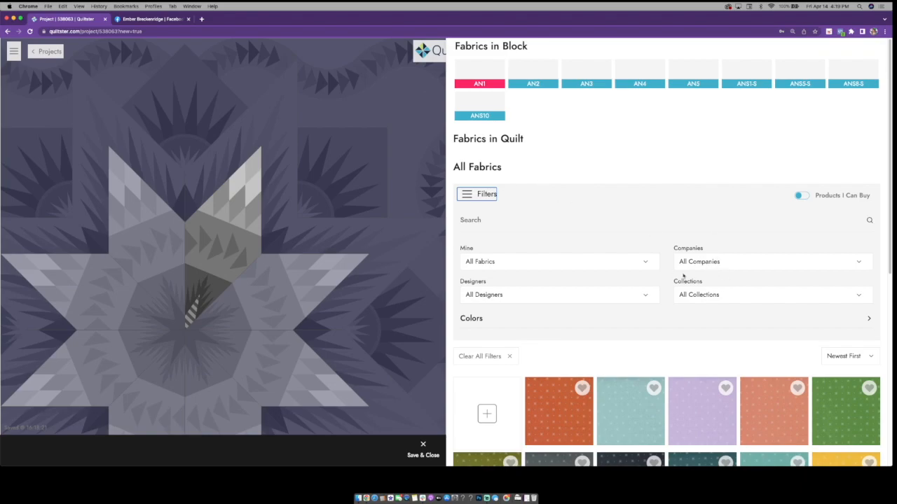
click(725, 265)
scroll(726, 357, down, 3)
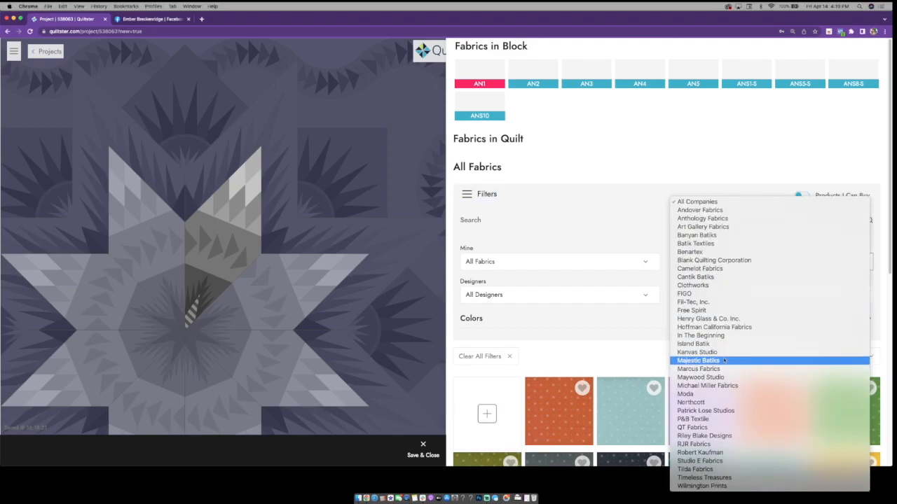
click(723, 438)
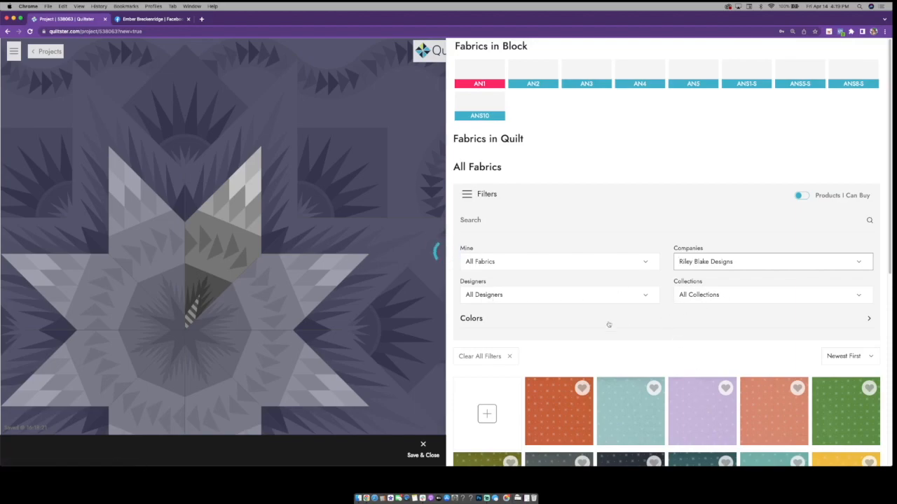
- Narrow the fabric list to the Confetti Cottons | Confetti Colors collection
click(474, 320)
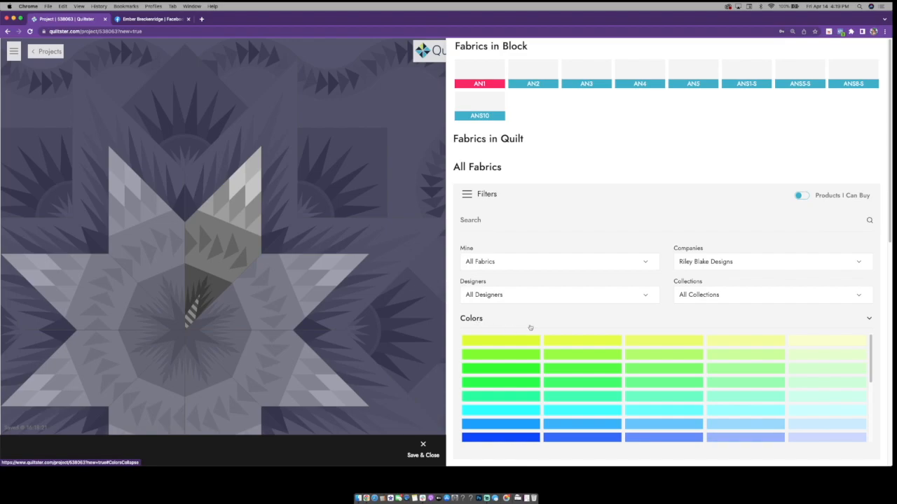
scroll(546, 322, down, 4)
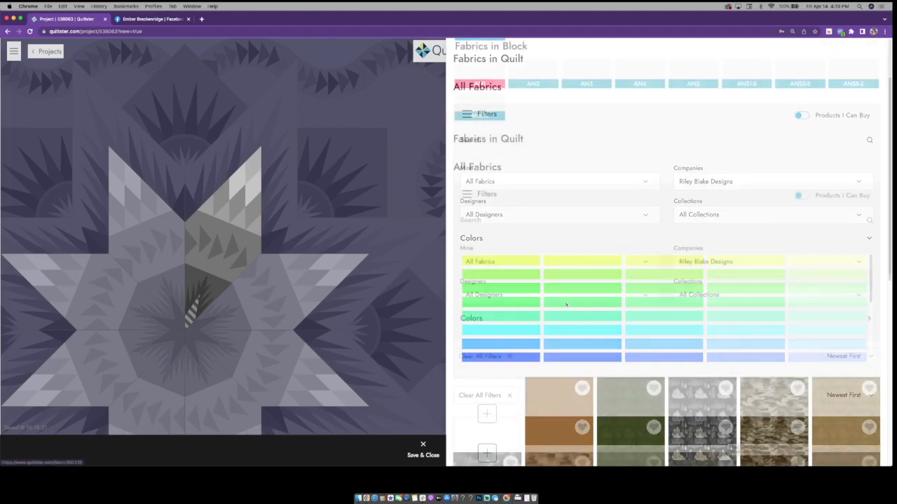
click(807, 297)
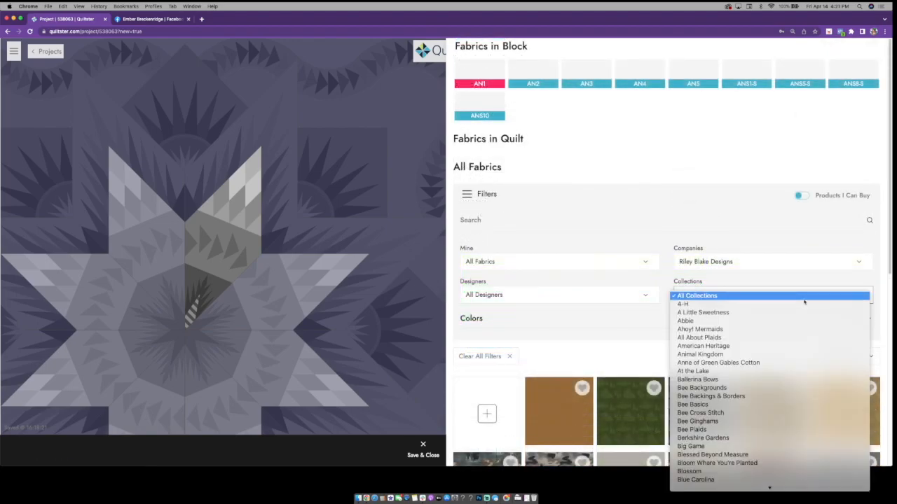
scroll(820, 339, down, 6)
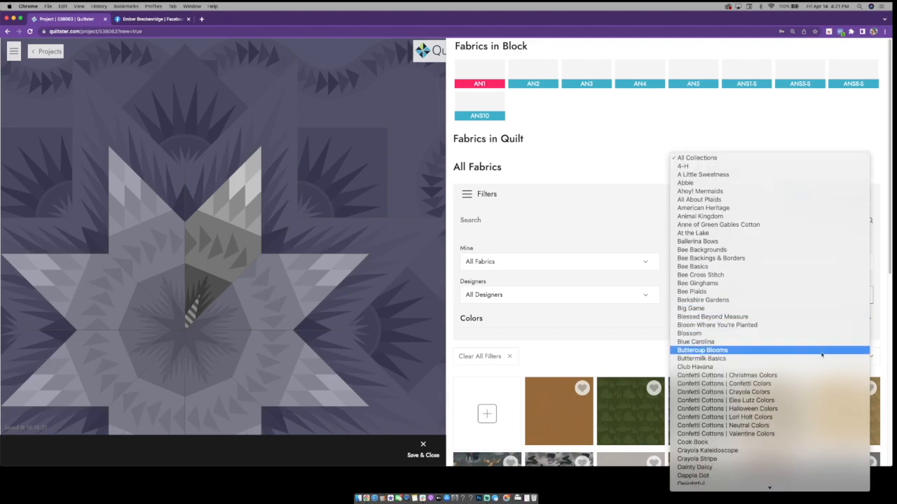
click(821, 383)
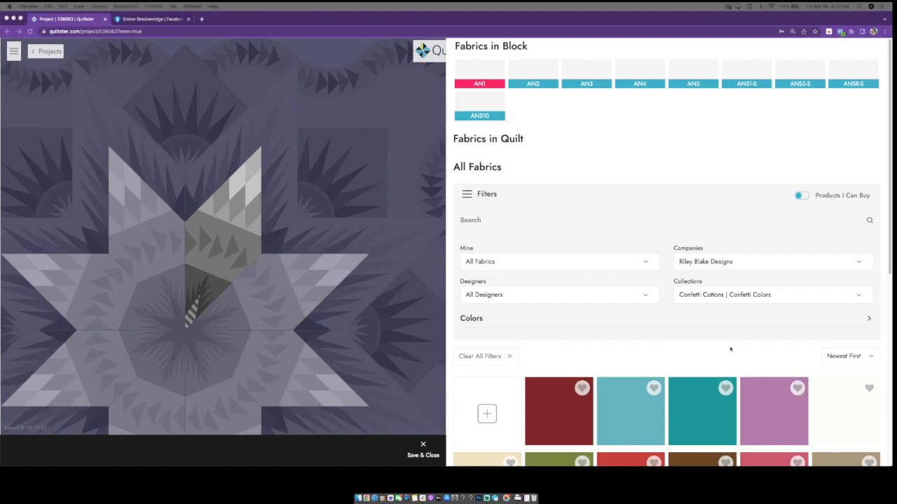
- Load more fabrics from the collection and apply the black solid to the diamond at the block's center
scroll(732, 350, down, 5)
click(758, 423)
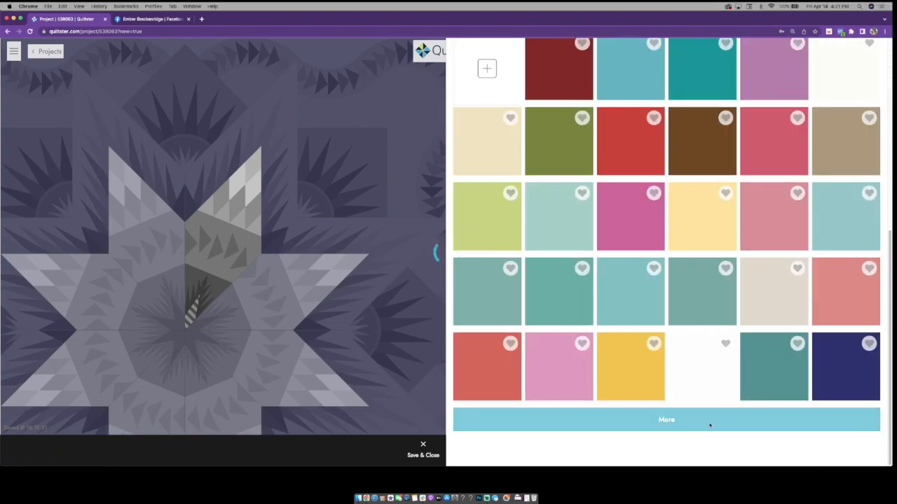
scroll(711, 236, down, 6)
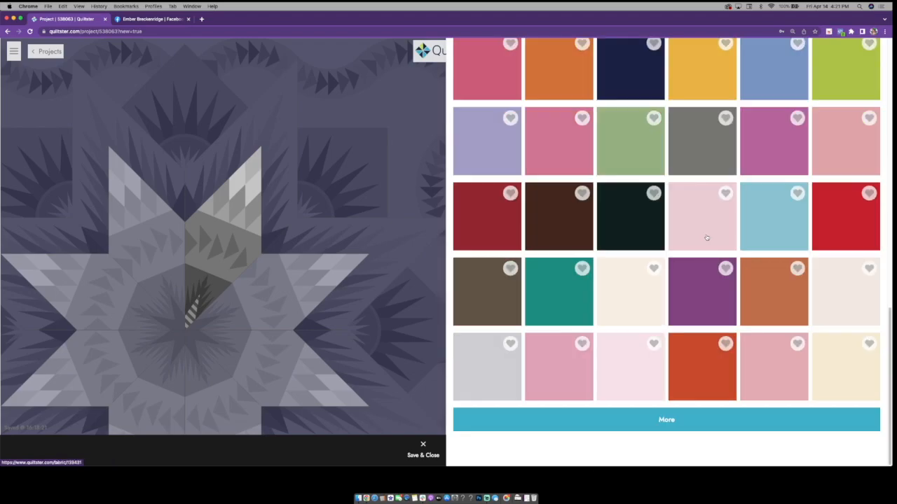
click(633, 230)
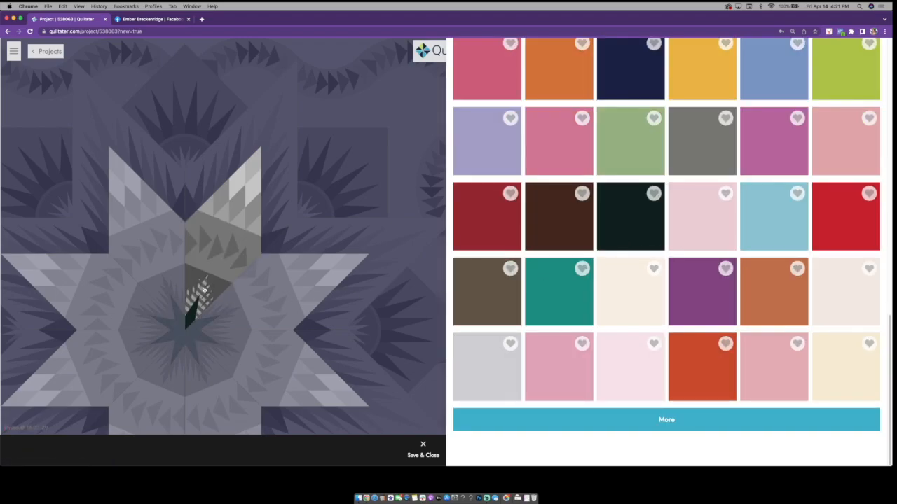
- Apply the golden yellow solid to the background around the center star's spikes
scroll(735, 335, up, 3)
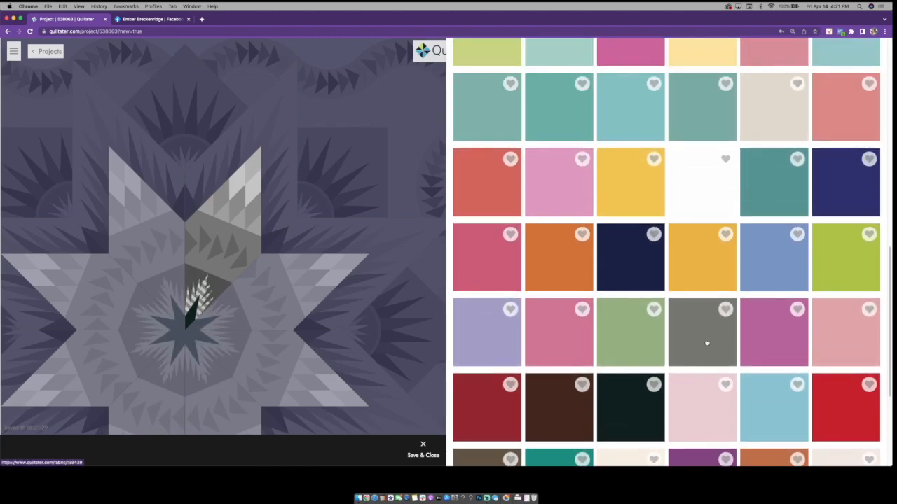
click(195, 279)
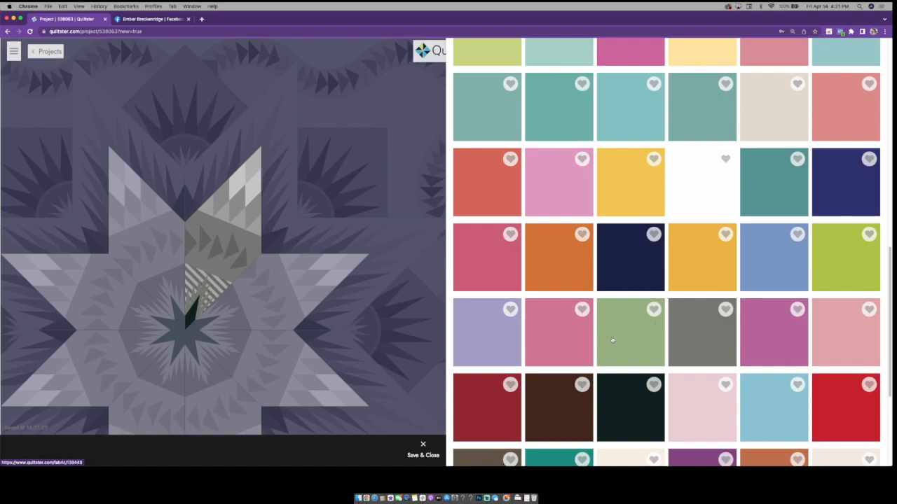
scroll(687, 313, up, 3)
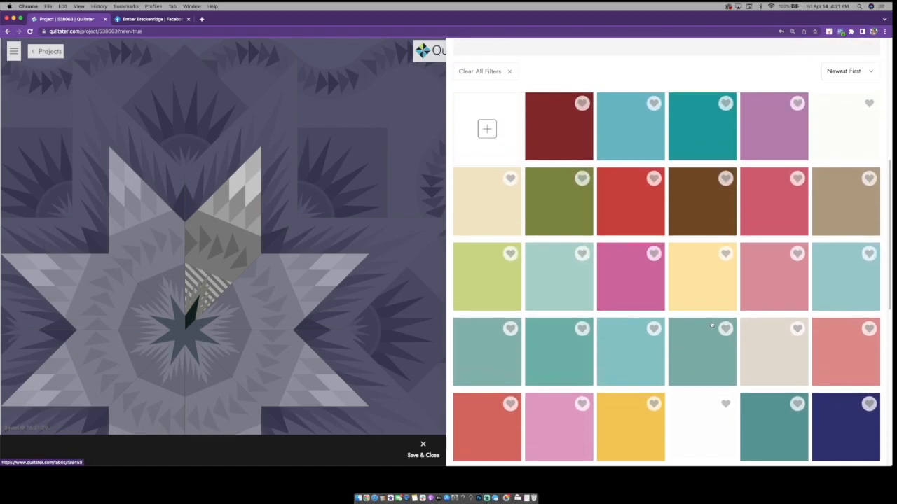
scroll(712, 324, down, 3)
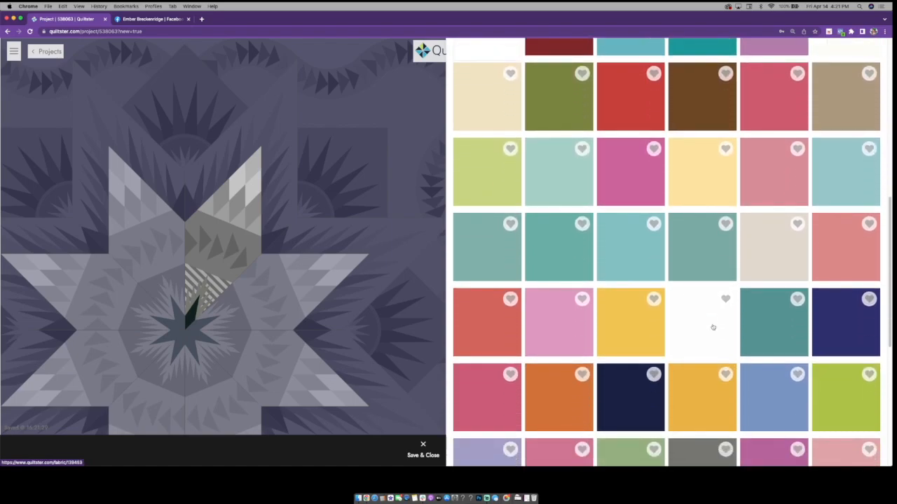
click(653, 311)
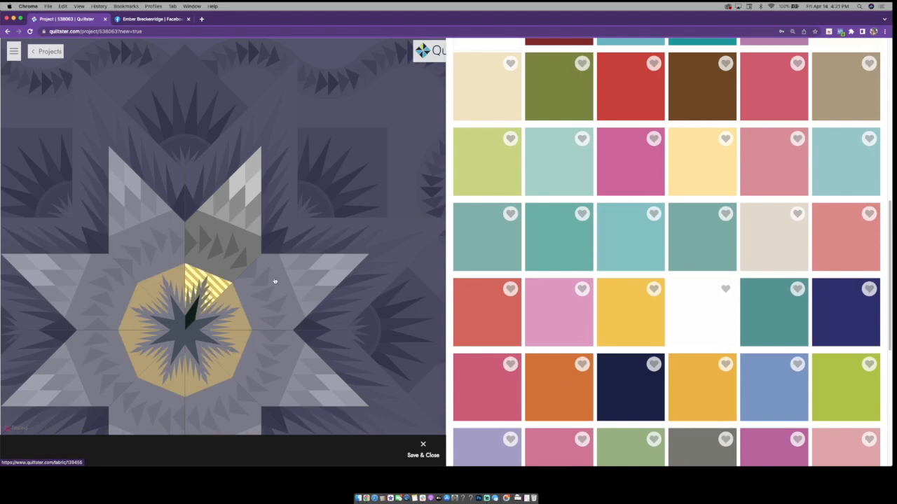
- Color the flying geese ring with a golden yellow background and white geese triangles
click(233, 277)
click(631, 312)
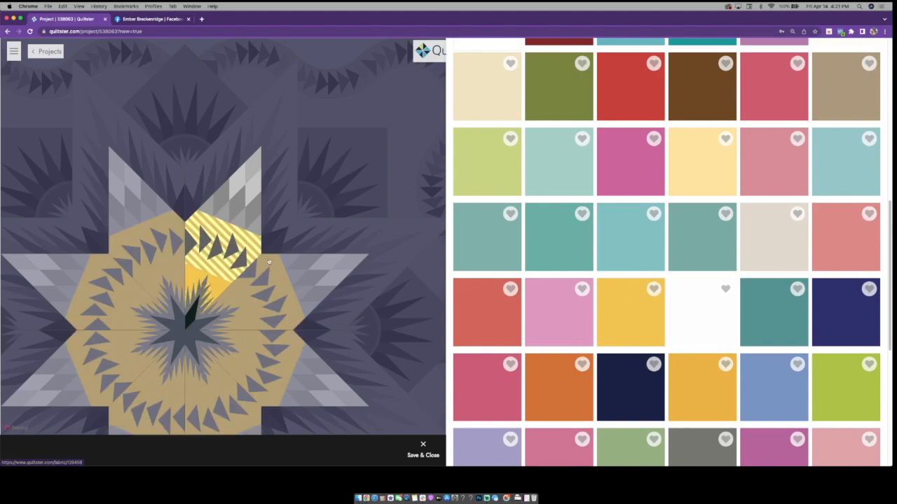
click(683, 313)
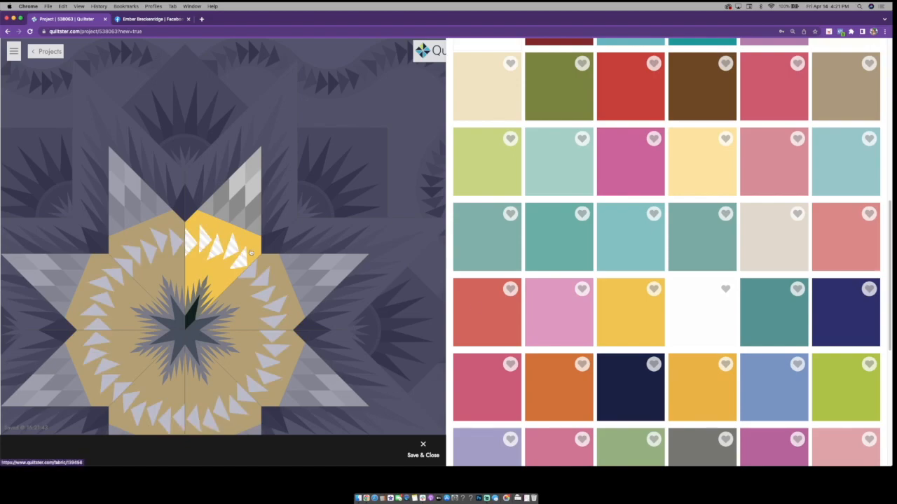
- Apply the white solid to the pieces along the base of the star point, just outside the geese ring
click(251, 227)
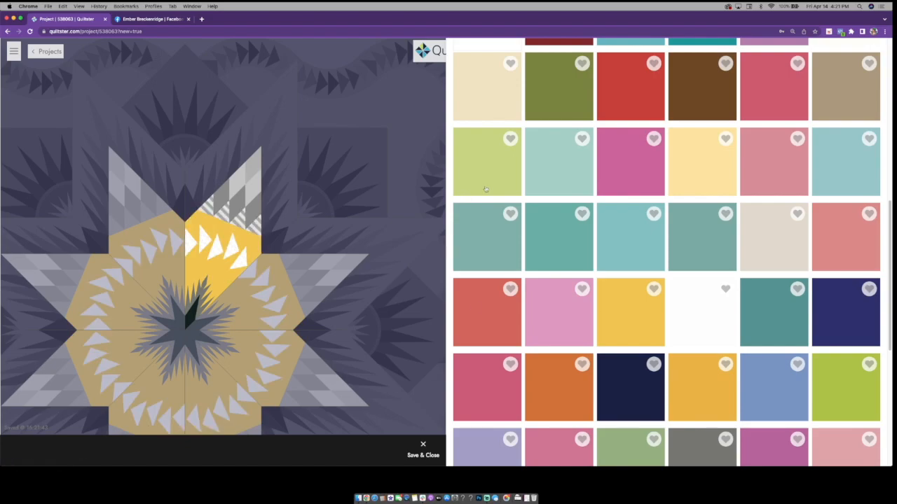
click(701, 309)
- Apply the white solid to the flying geese and center star backgrounds, and the orange solid to the innermost row of diamonds in the star point
click(250, 242)
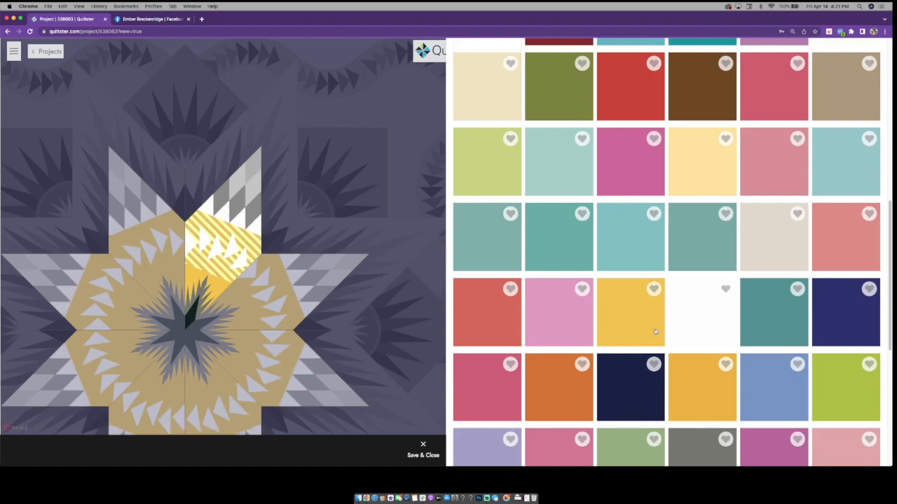
click(701, 315)
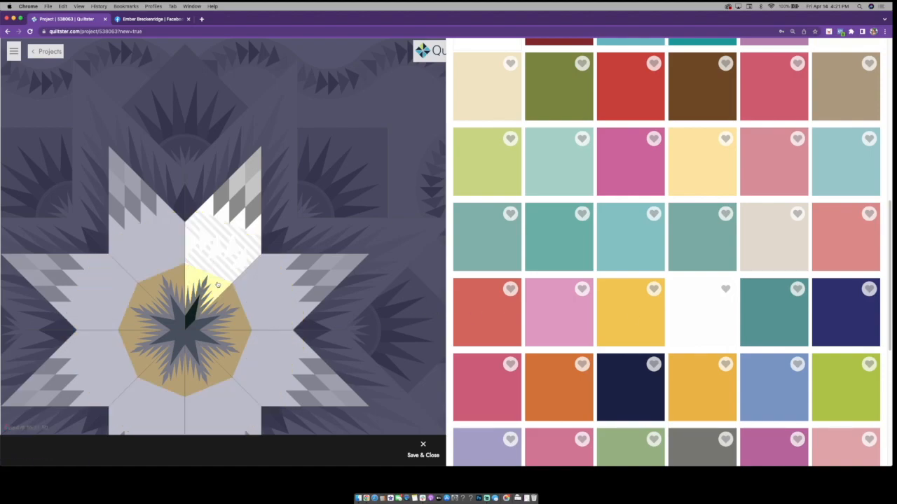
click(708, 317)
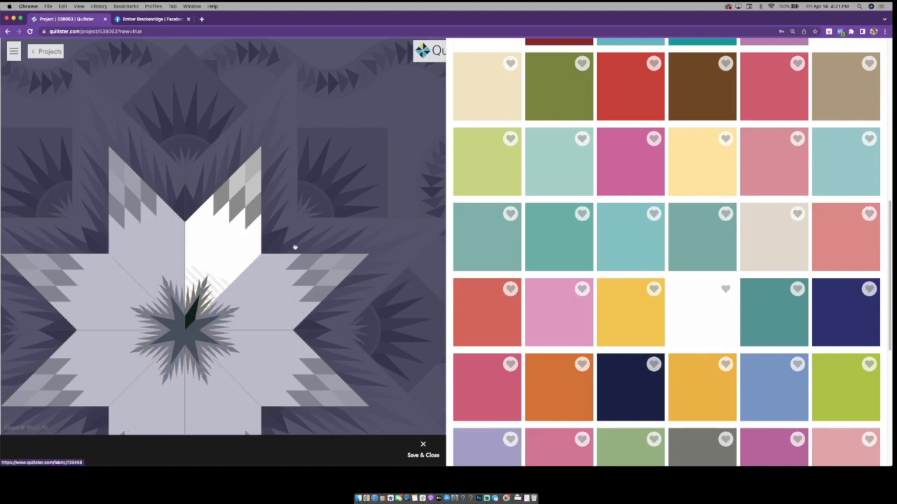
click(249, 218)
click(560, 395)
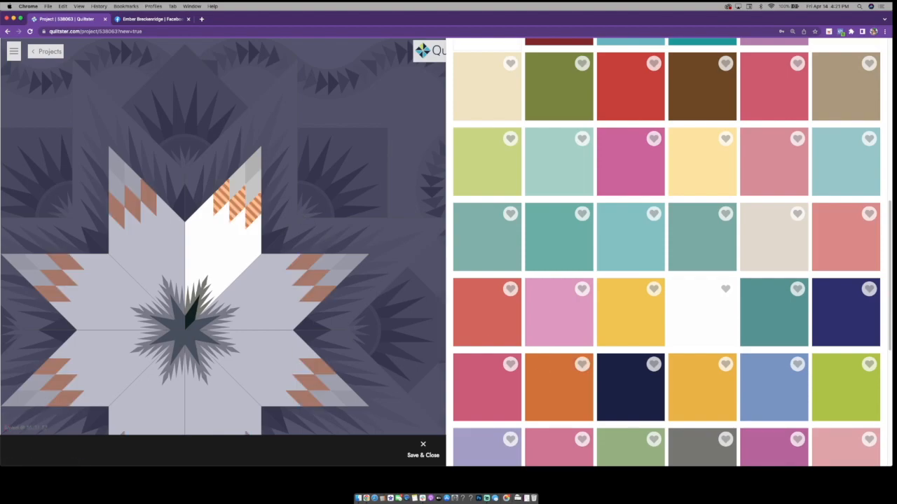
- Filter the fabric list to the Spooky Hollow collection, collapse the filter options and browse its prints
scroll(759, 221, up, 5)
click(717, 333)
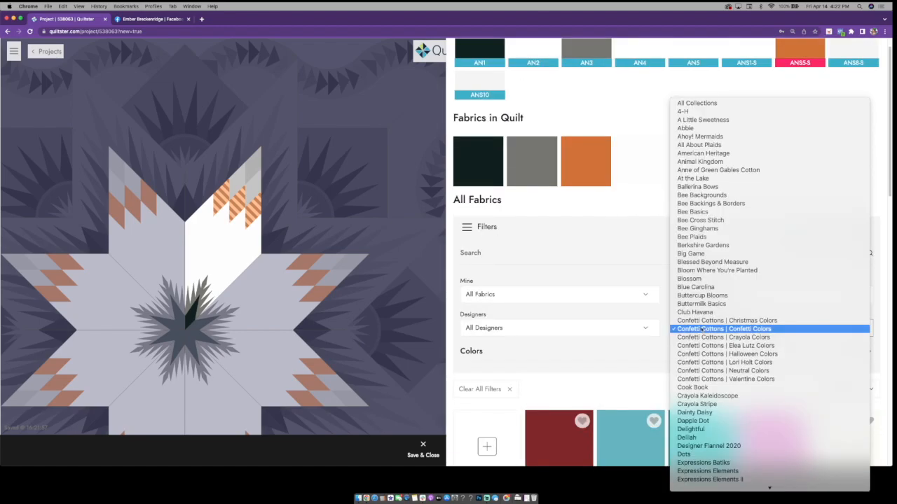
scroll(739, 351, down, 8)
scroll(738, 350, down, 6)
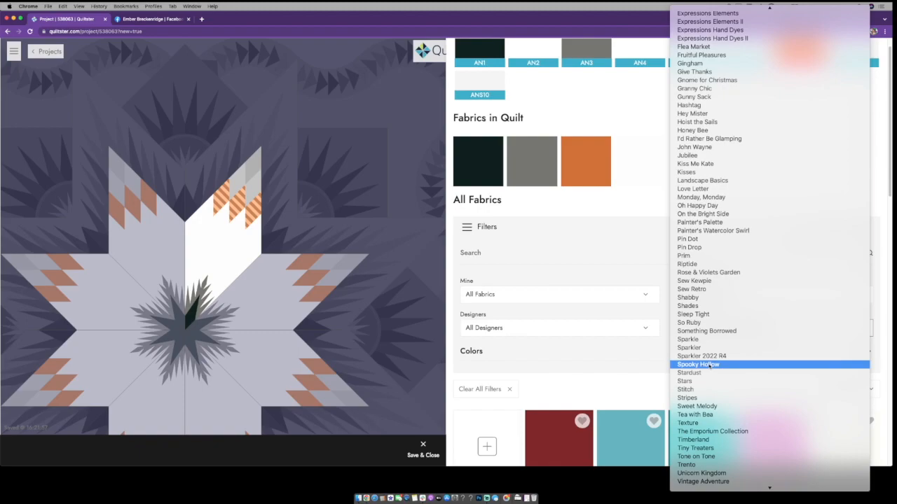
click(710, 366)
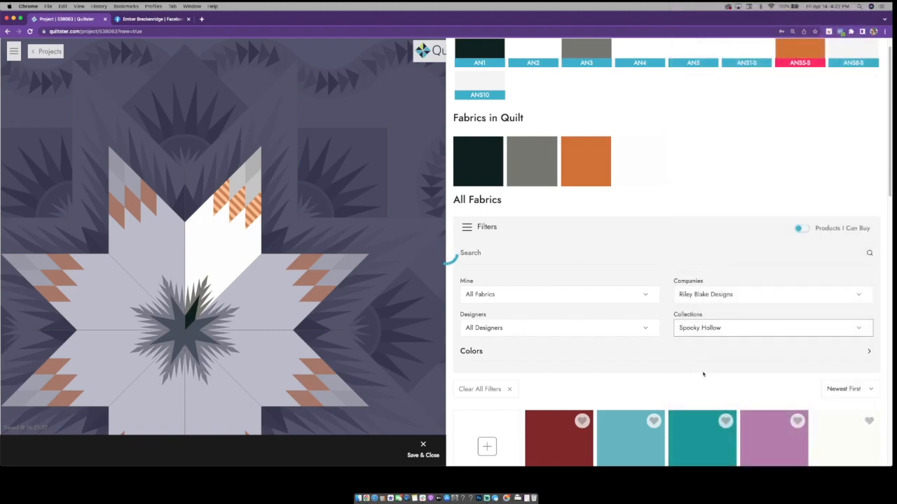
click(468, 227)
scroll(713, 340, down, 5)
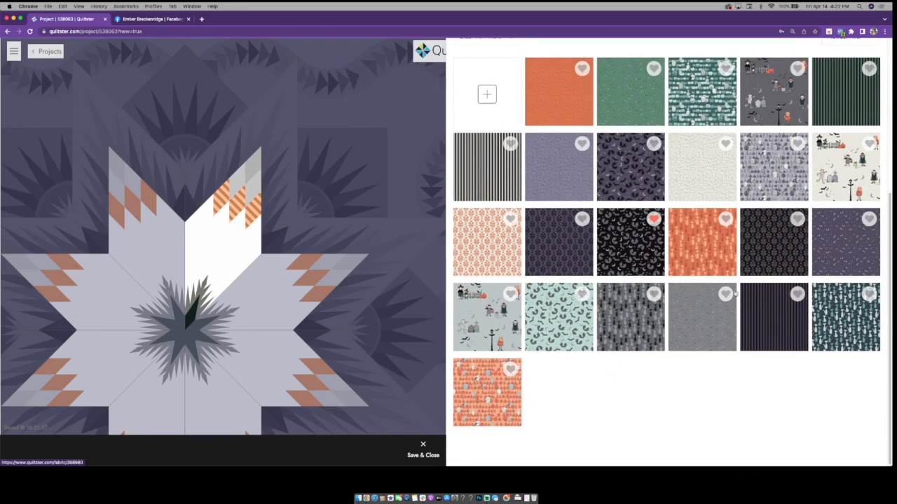
scroll(735, 294, up, 3)
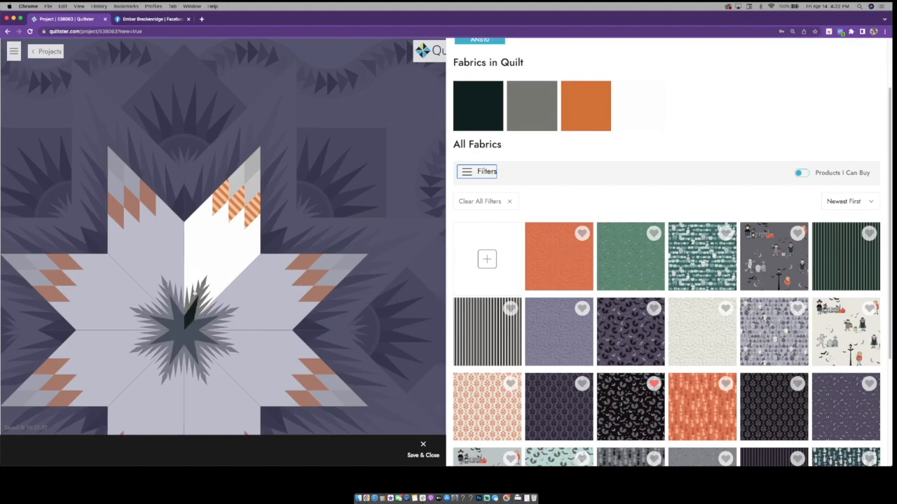
- Apply the green speckled print to the middle diamonds of the star point and the teal print to the diamond at its tip
click(216, 249)
click(249, 189)
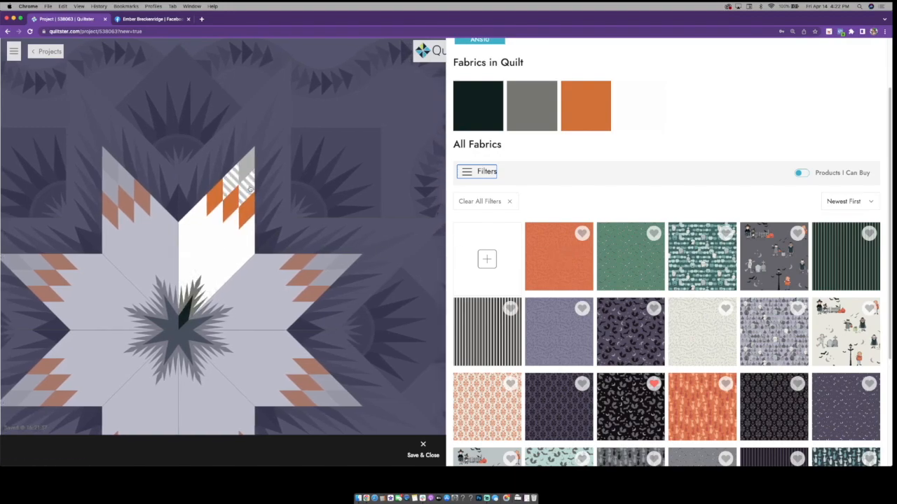
click(658, 272)
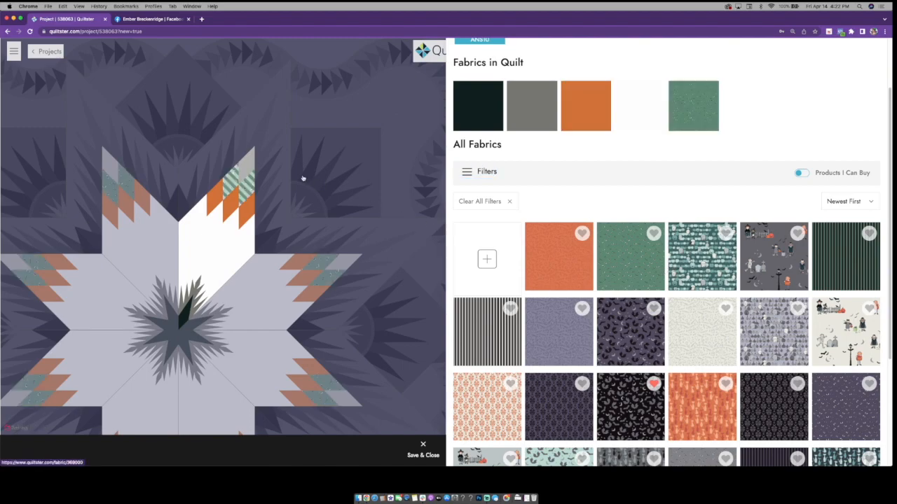
click(247, 167)
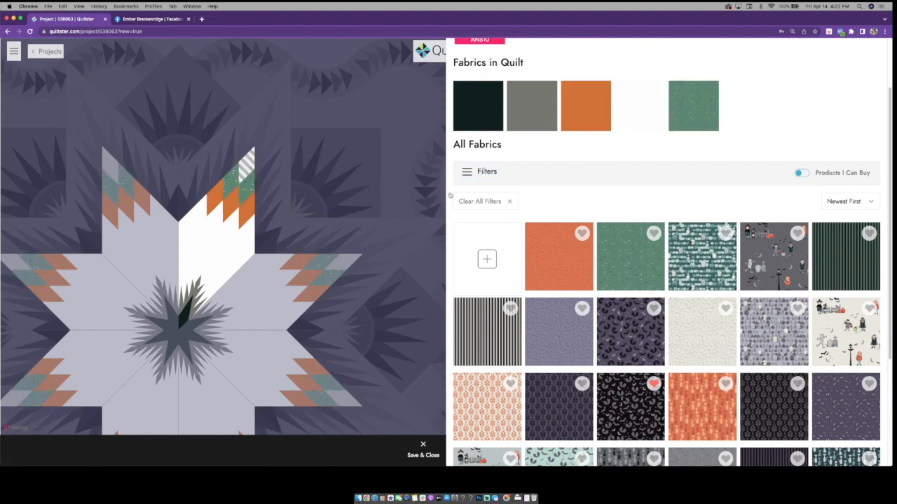
click(691, 256)
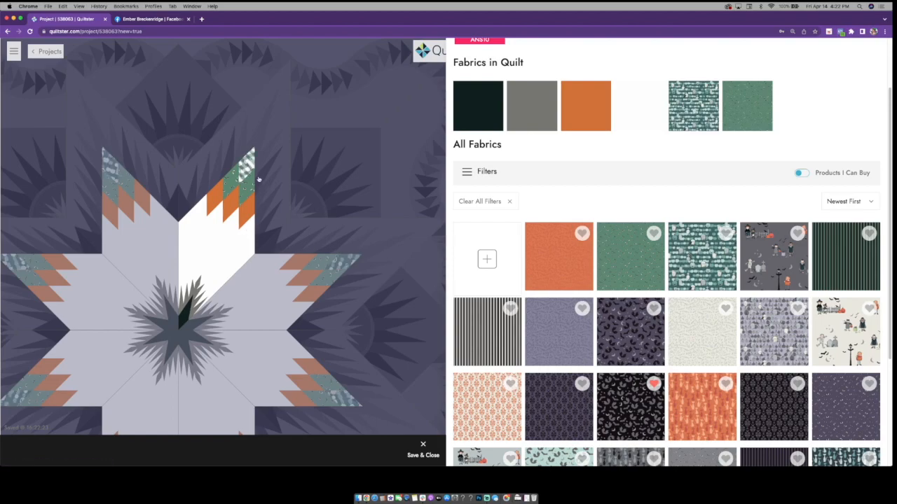
- Apply the orange tonal print to the flying geese triangles and save the center star block
click(221, 256)
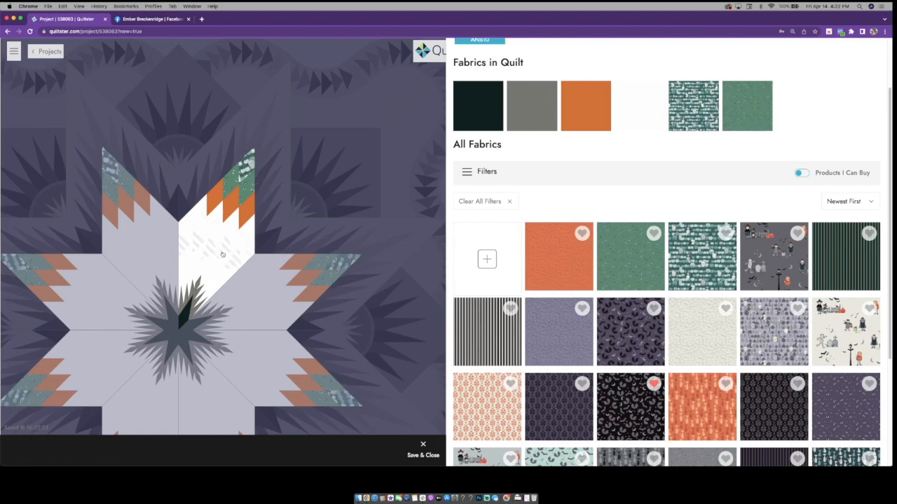
click(558, 267)
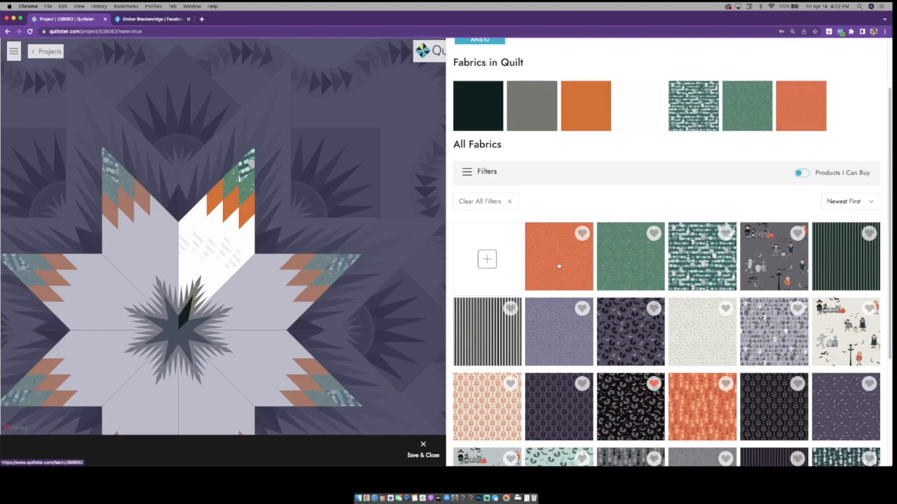
click(692, 404)
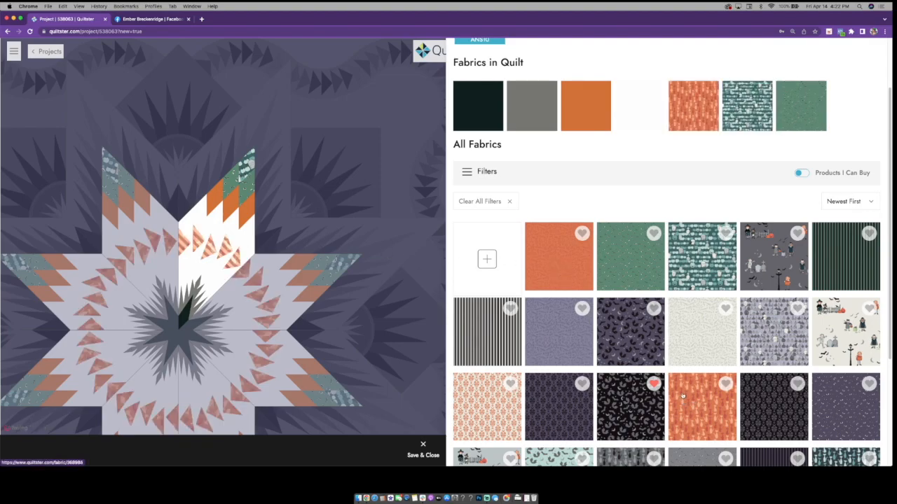
click(424, 449)
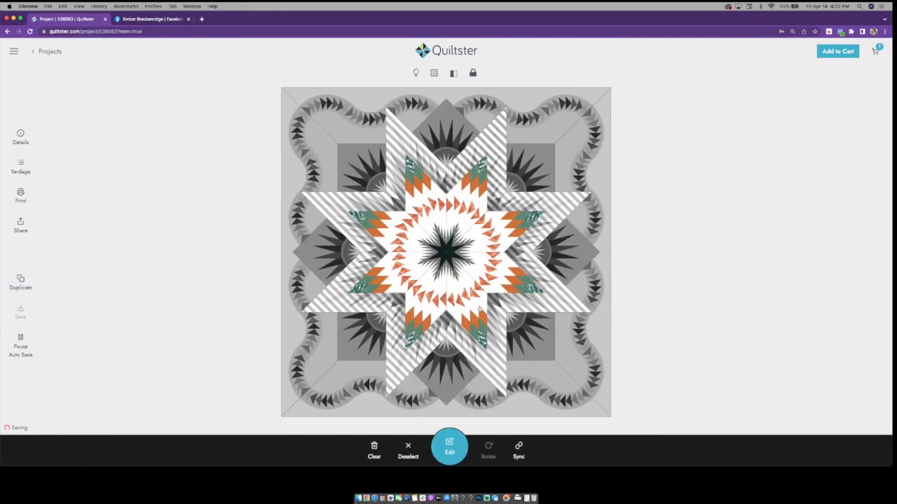
- Edit the outer star point block and apply the teal print to both sets of small corner pieces at its inner base
click(450, 452)
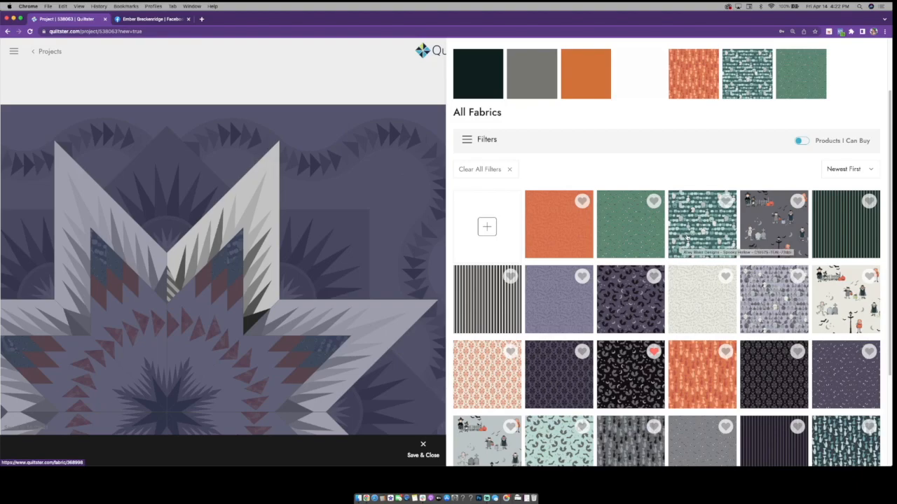
click(687, 238)
click(253, 323)
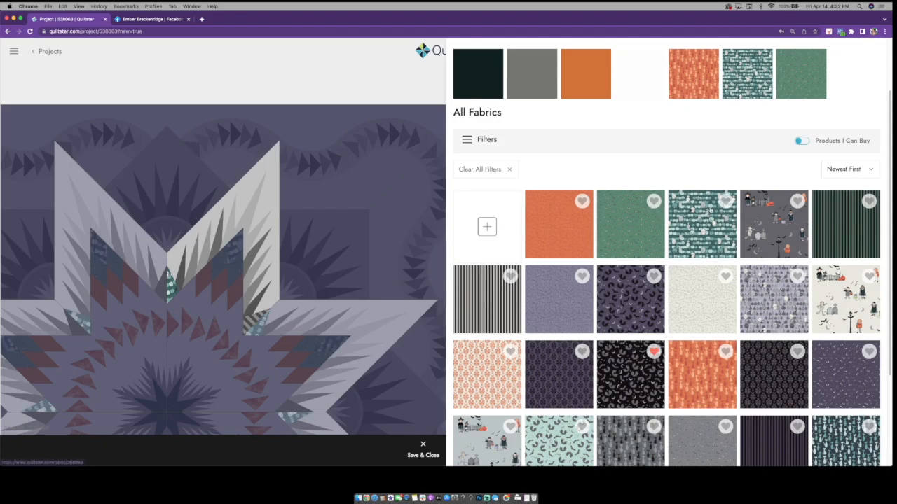
click(680, 231)
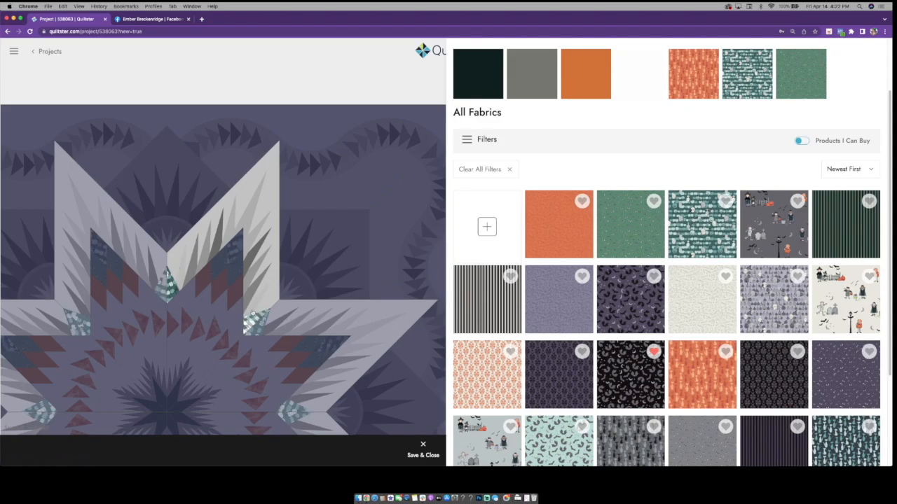
- Apply the gray speckled fabric to the two sets of spikes closest to the teal corner pieces
click(259, 220)
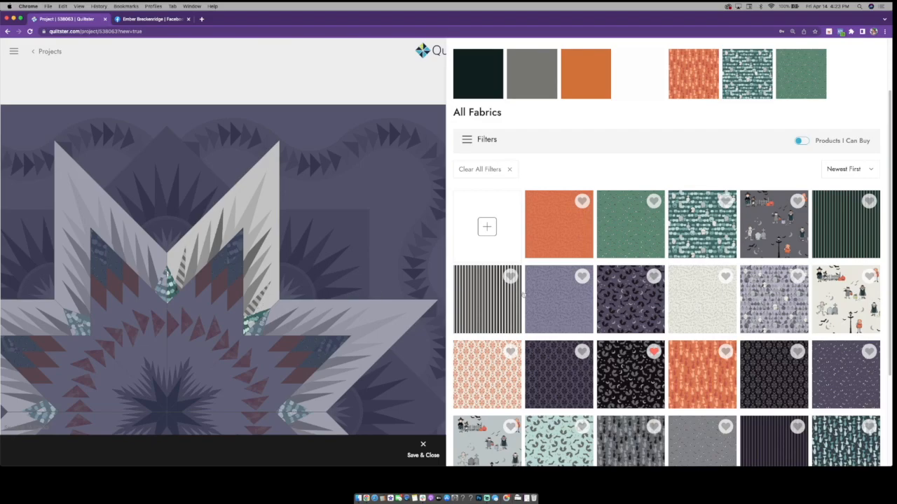
click(698, 440)
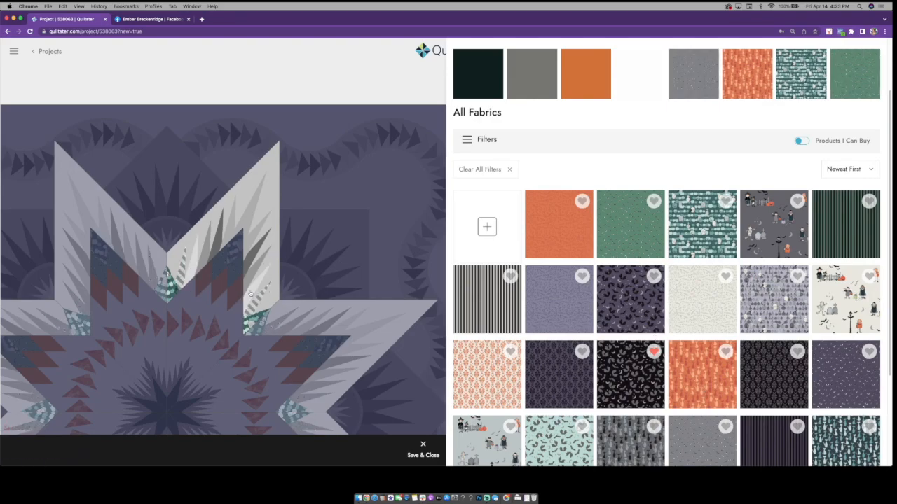
click(251, 293)
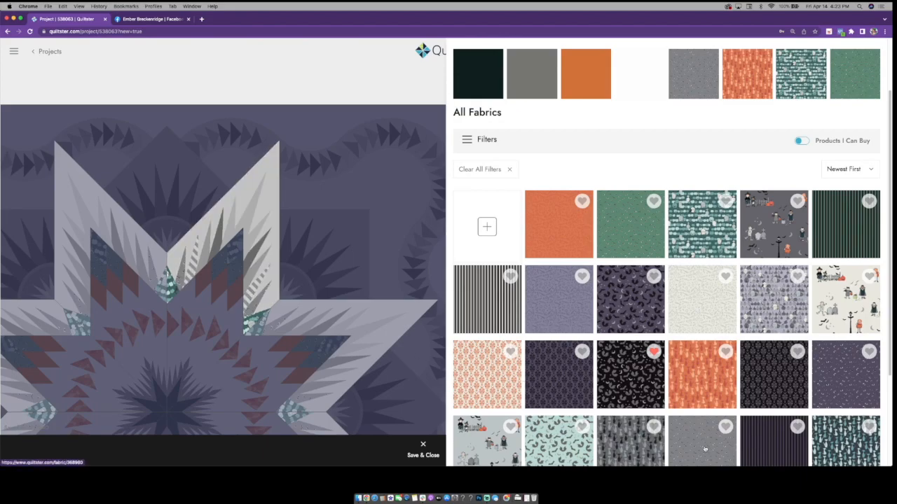
- Apply the light purple fabric to the next sets of spikes and the coral orange fabric to the longest tip spikes, and save the block
click(253, 274)
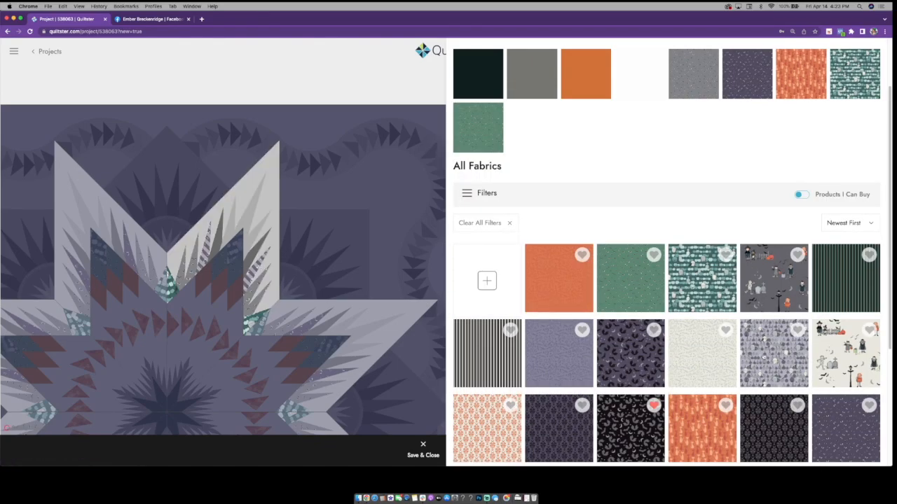
click(551, 353)
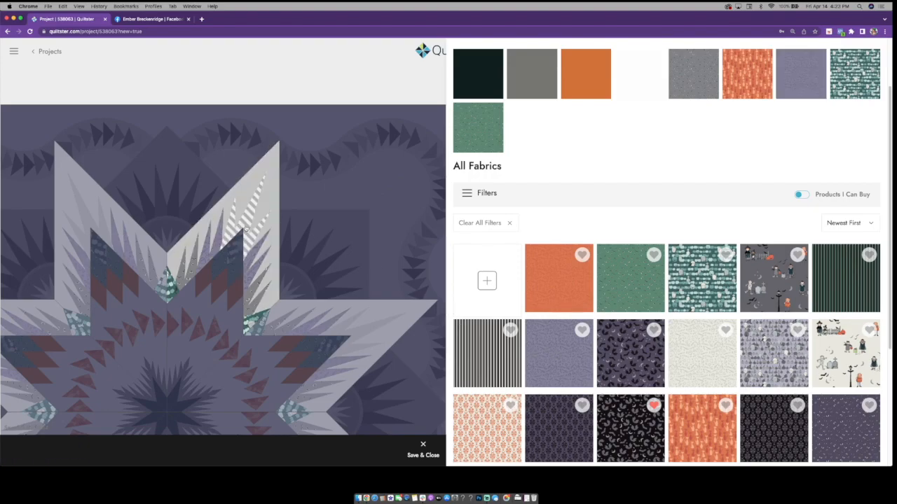
click(560, 293)
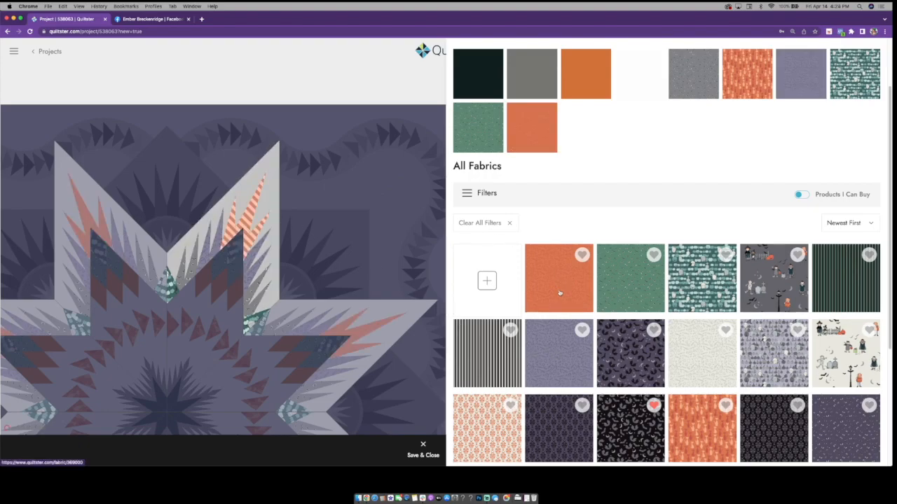
click(414, 450)
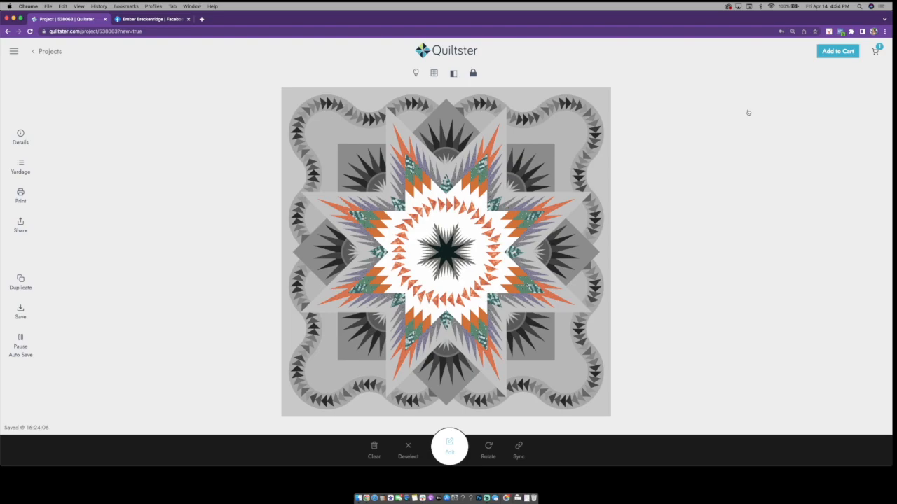
- Review the fabrics used in the outer star point block and close its editor
click(435, 73)
click(437, 137)
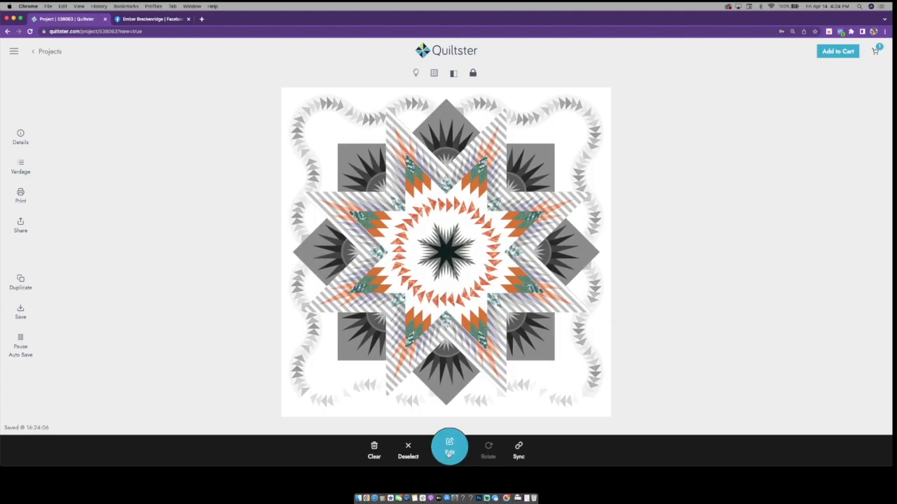
click(449, 449)
scroll(595, 251, up, 2)
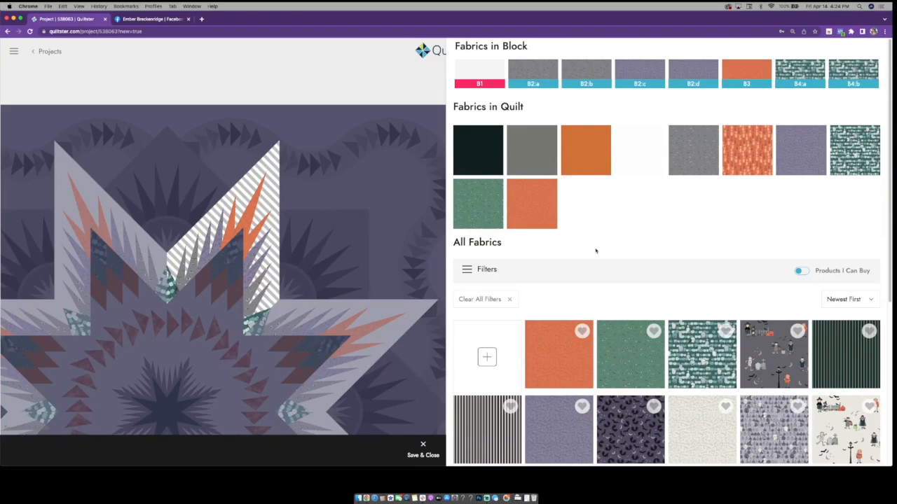
click(423, 450)
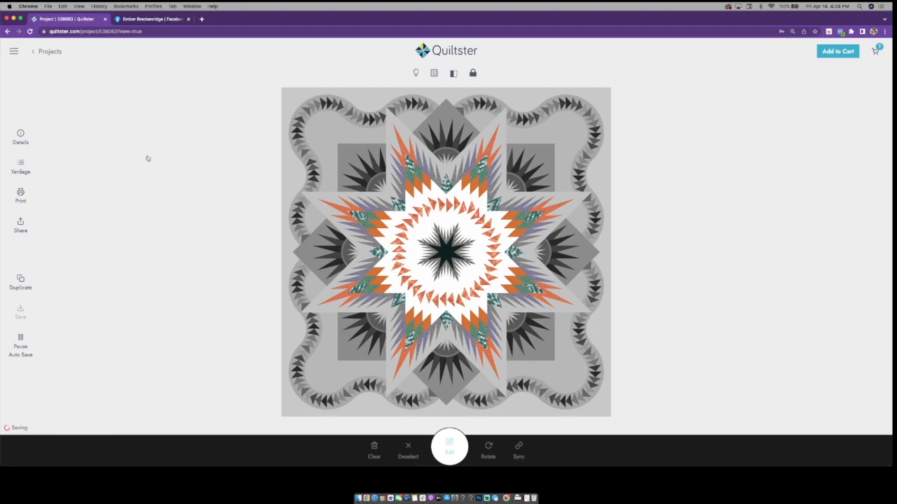
- Check the quilt top's completion in the project details and close the details
click(21, 137)
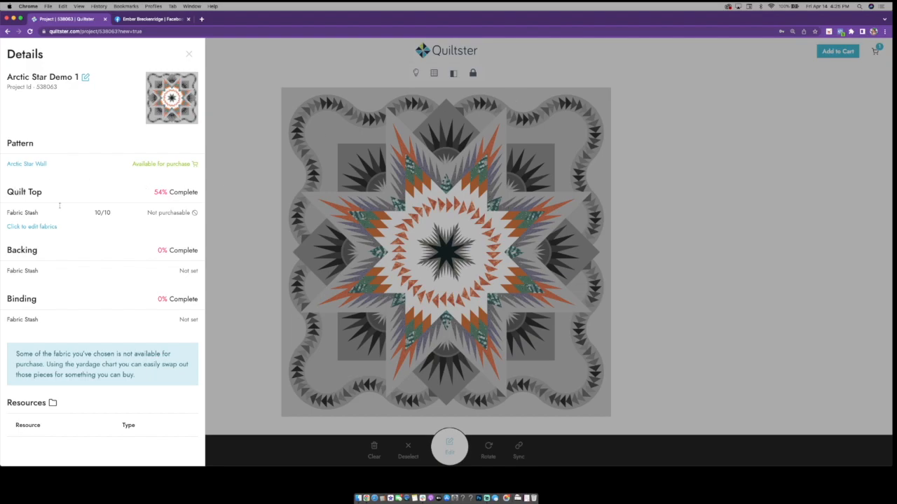
drag(152, 195, 198, 192)
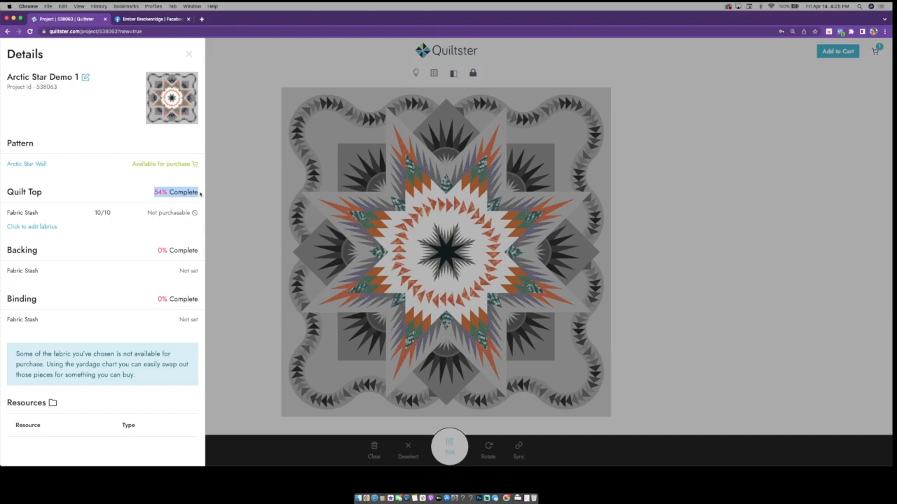
click(188, 53)
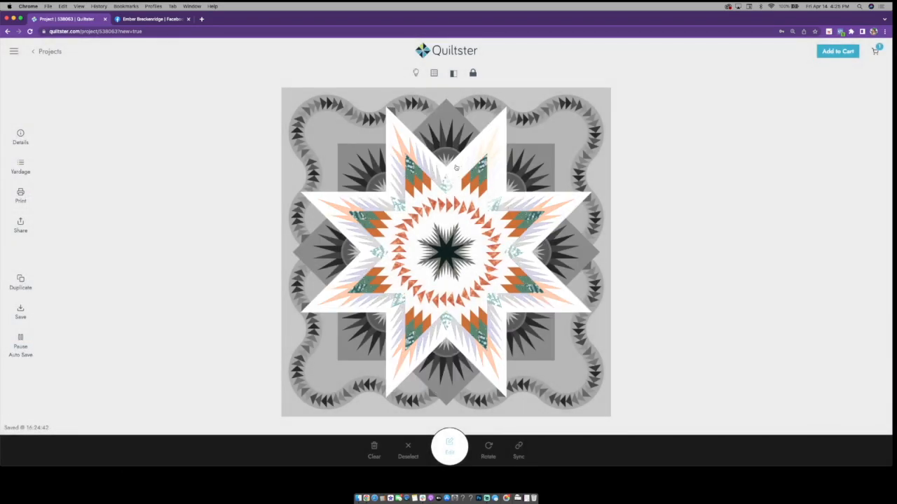
- Apply the off-white crackle-textured Spooky Hollow fabric to background section B1 of the outer star points, and save the block
click(456, 168)
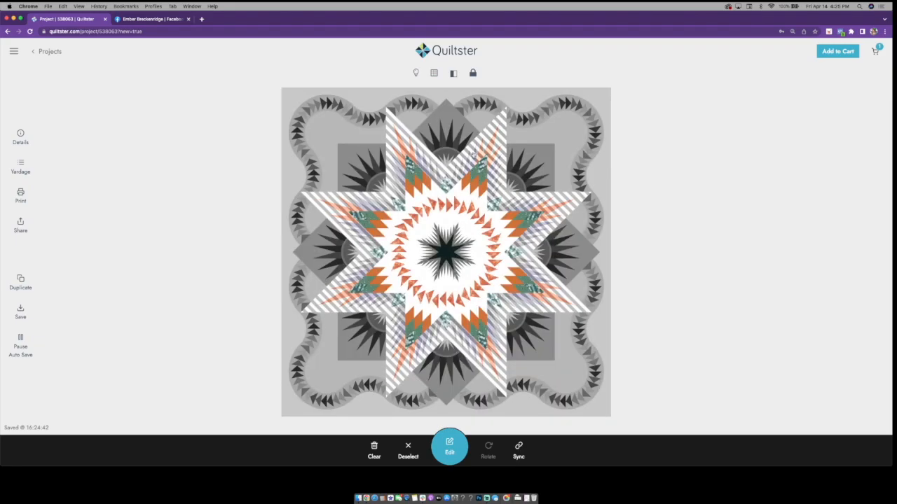
click(449, 451)
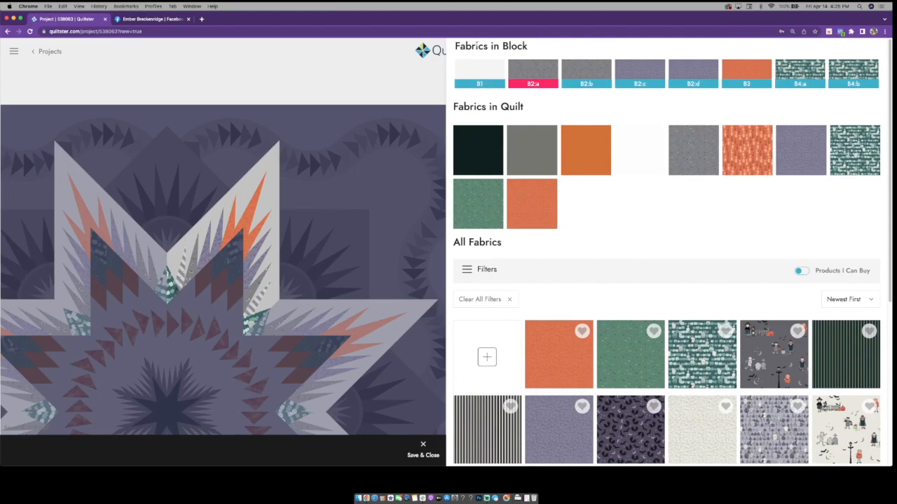
click(475, 71)
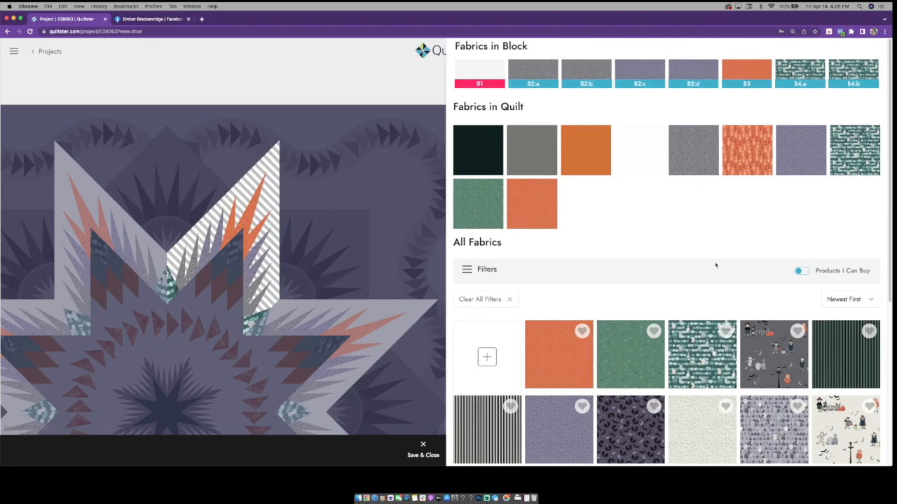
scroll(701, 255, down, 5)
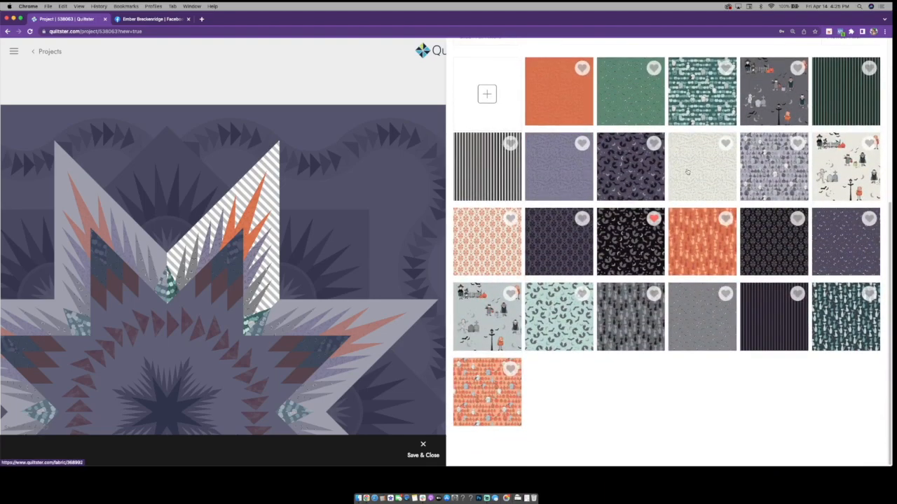
click(423, 450)
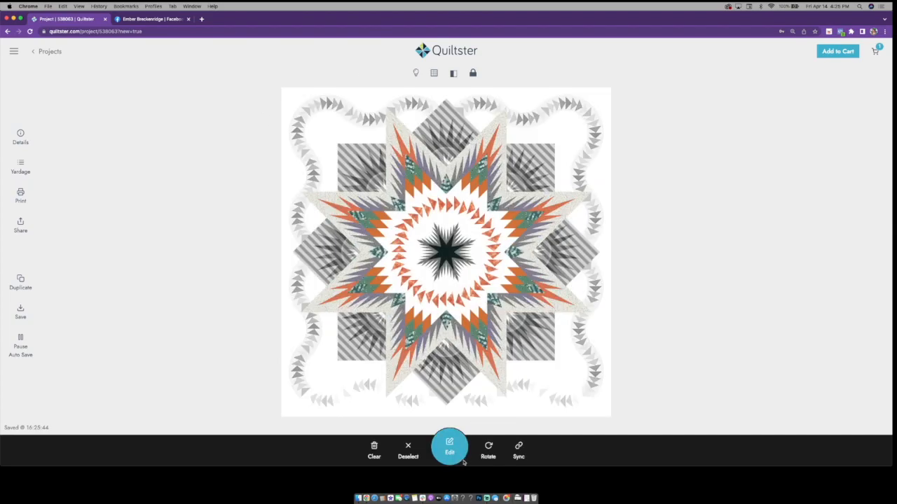
- Edit the sunburst blocks, applying the orange house print and the coral orange fabric to the small spikes inside the half circles
click(450, 452)
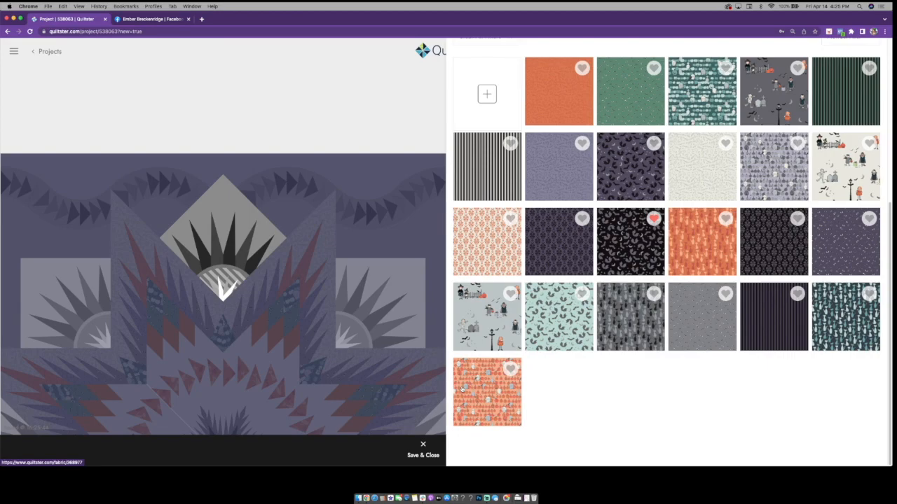
drag(463, 389, 224, 295)
drag(492, 405, 226, 289)
drag(568, 113, 222, 276)
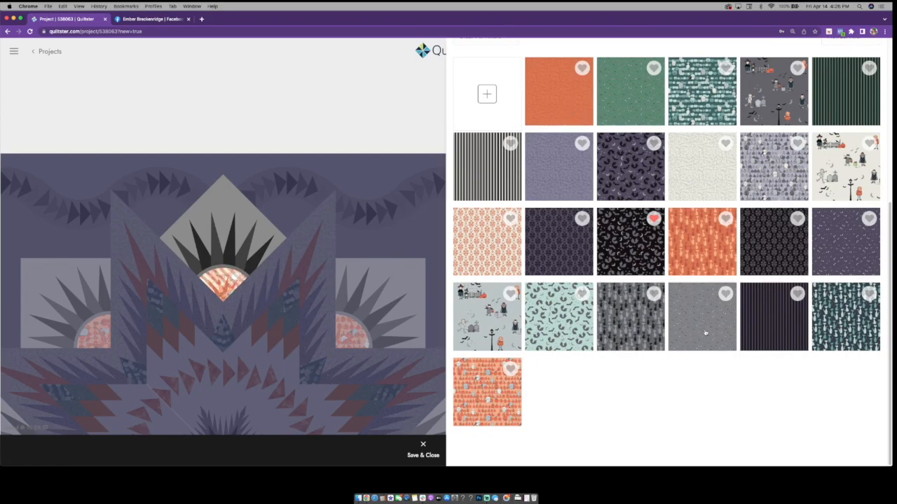
- Filter the fabric library to the Confetti Cottons | Confetti Colors collection
scroll(726, 357, up, 5)
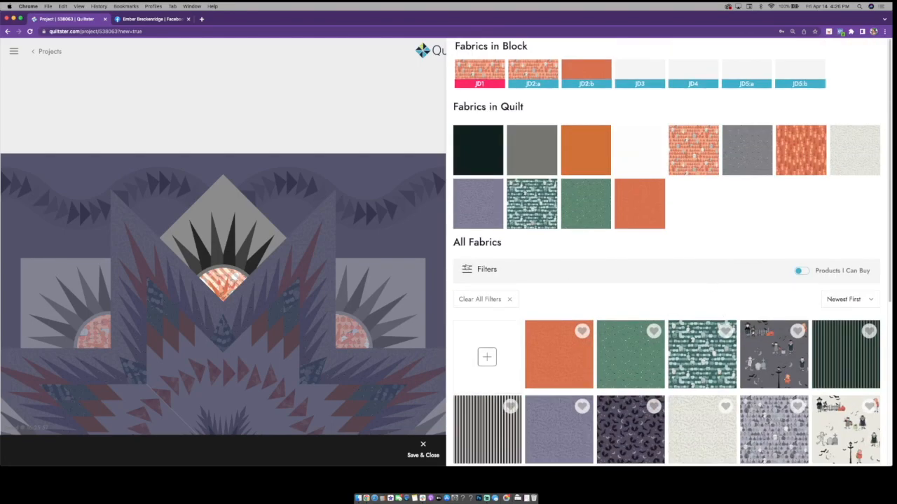
click(478, 269)
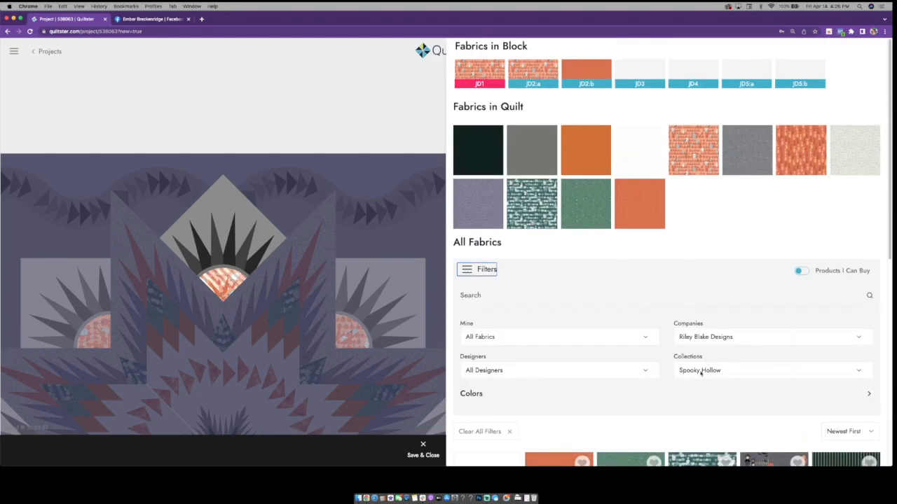
click(700, 371)
scroll(766, 266, up, 5)
scroll(766, 265, up, 6)
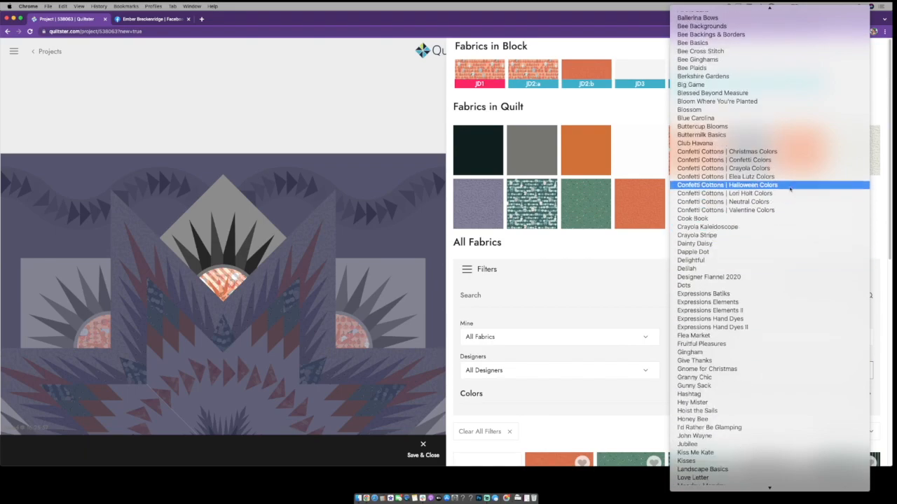
click(785, 159)
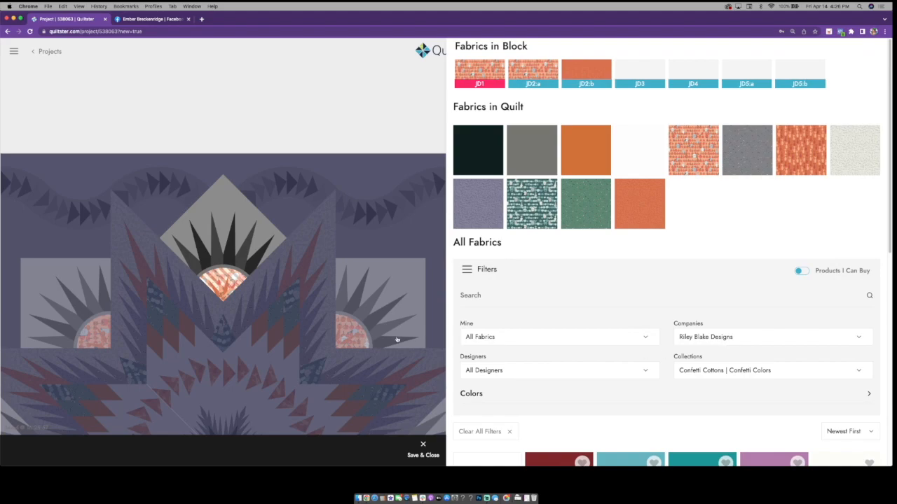
- Apply the light gray Confetti Cottons solid to the half-circle background, section JD1, of the sunburst blocks, and save the block
scroll(758, 435, down, 3)
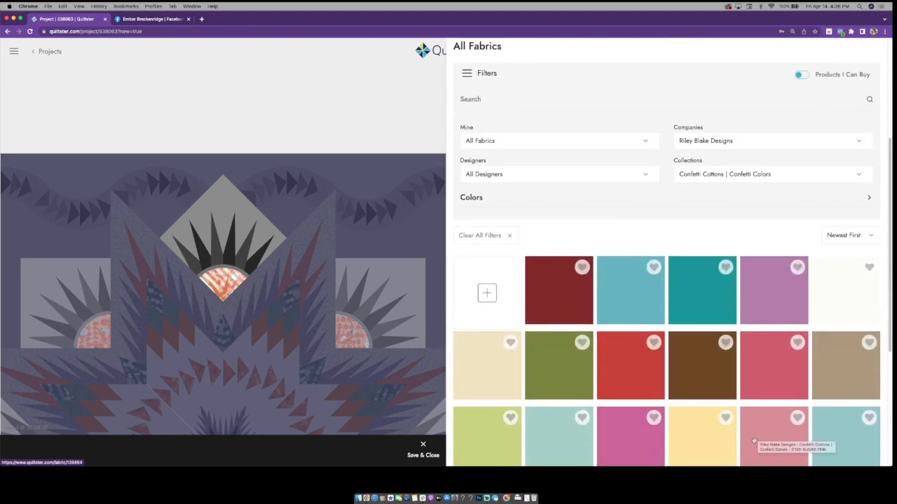
scroll(757, 443, down, 1)
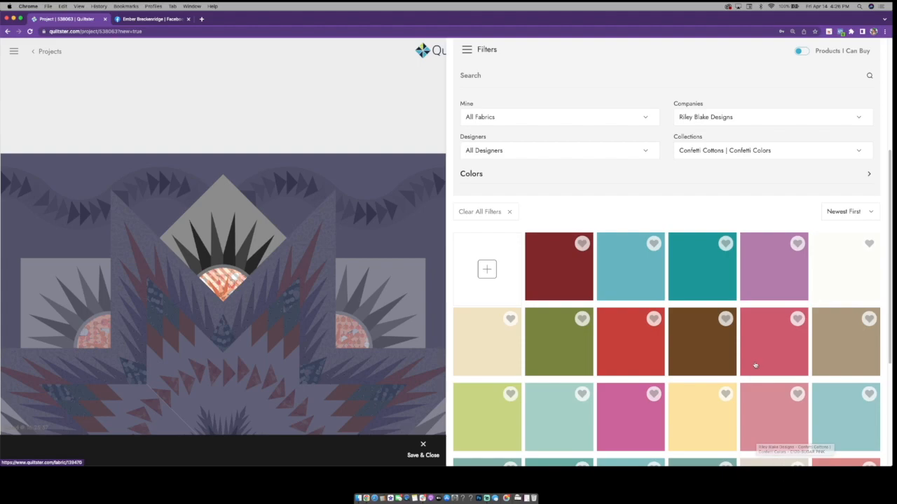
scroll(757, 358, down, 5)
click(666, 422)
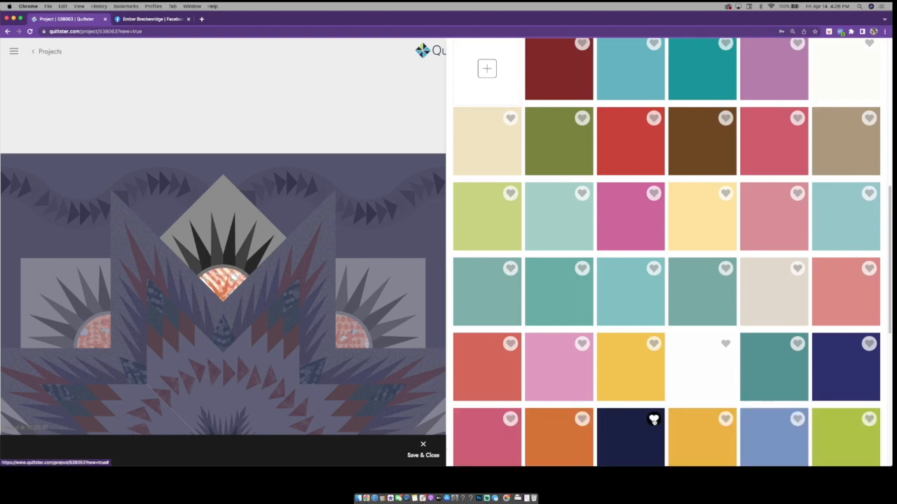
scroll(718, 315, down, 5)
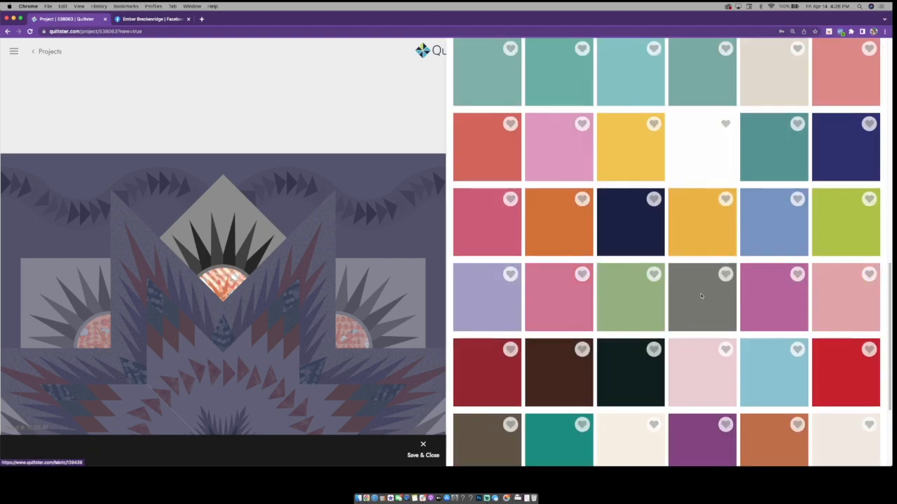
click(699, 299)
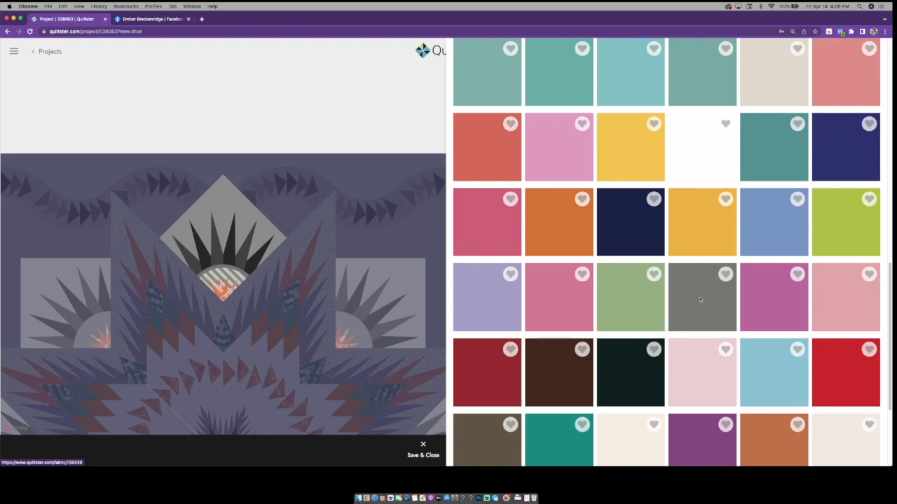
scroll(715, 347, down, 4)
click(476, 368)
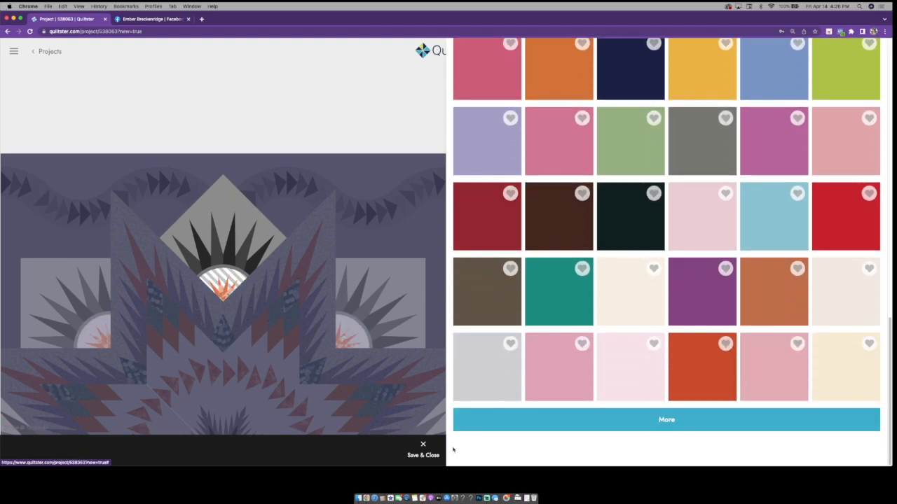
click(423, 455)
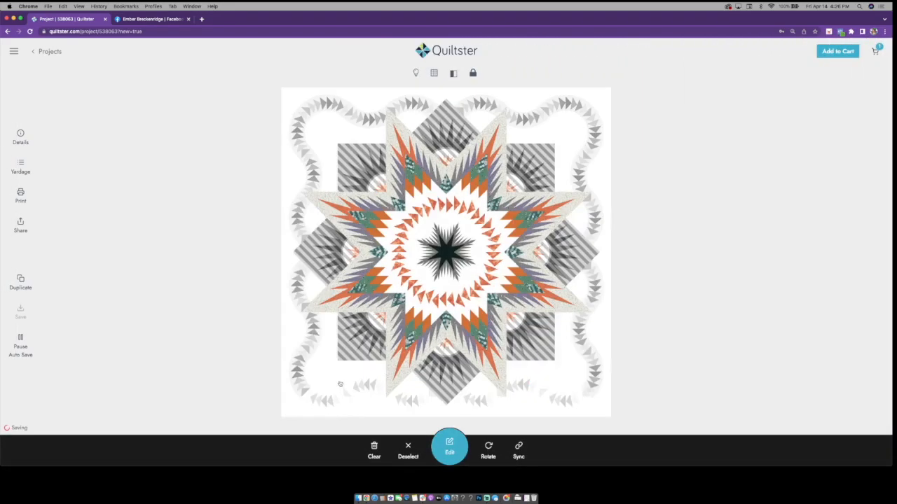
- Reopen the sunburst blocks, load more Confetti Cottons colors, and apply the burnt orange solid to the narrow arc, section JD3
click(450, 446)
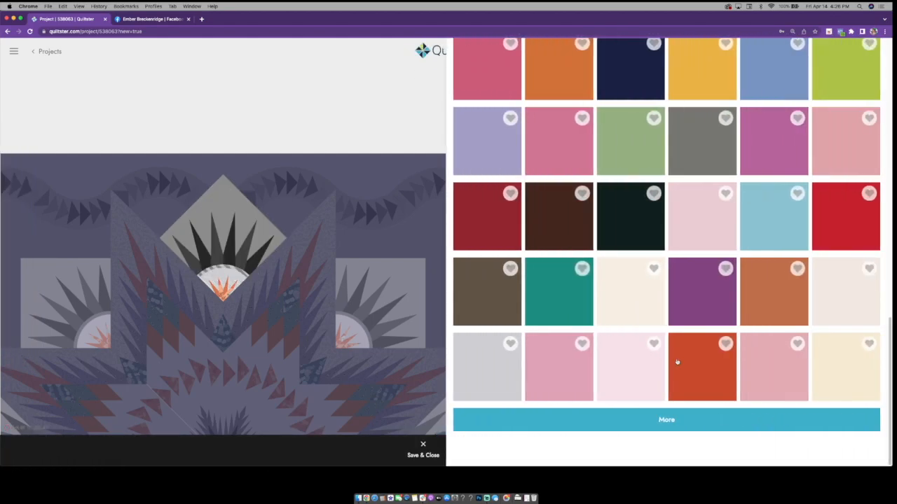
scroll(749, 319, up, 10)
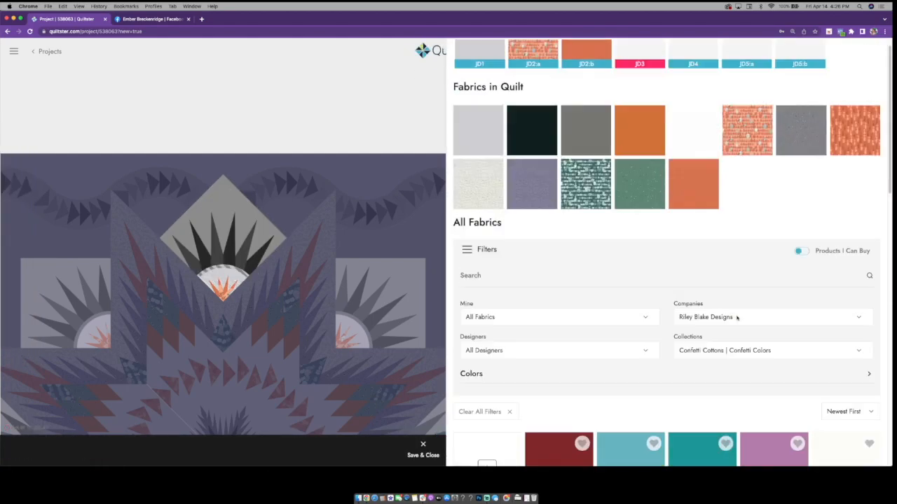
scroll(622, 329, down, 5)
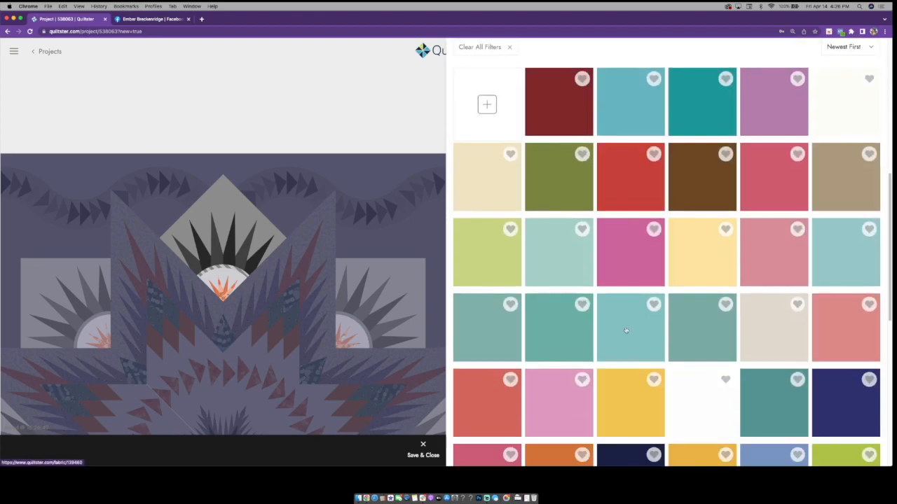
scroll(626, 330, down, 4)
scroll(580, 311, down, 3)
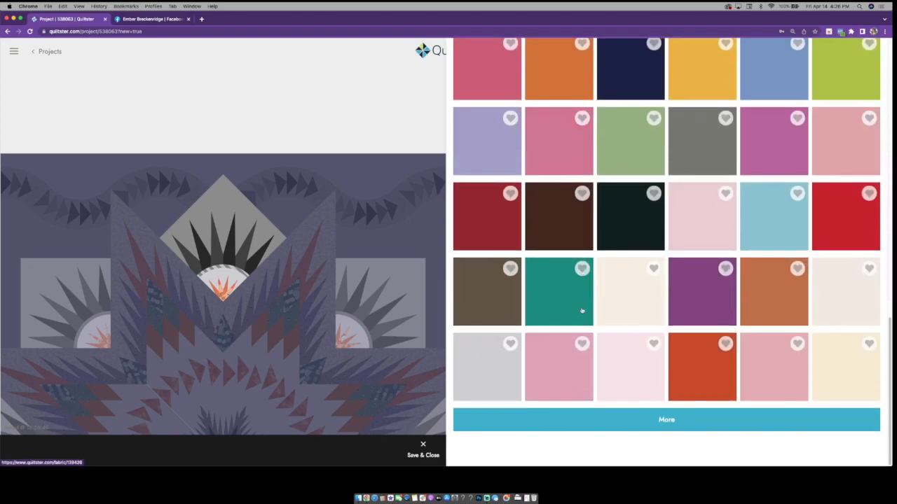
click(726, 423)
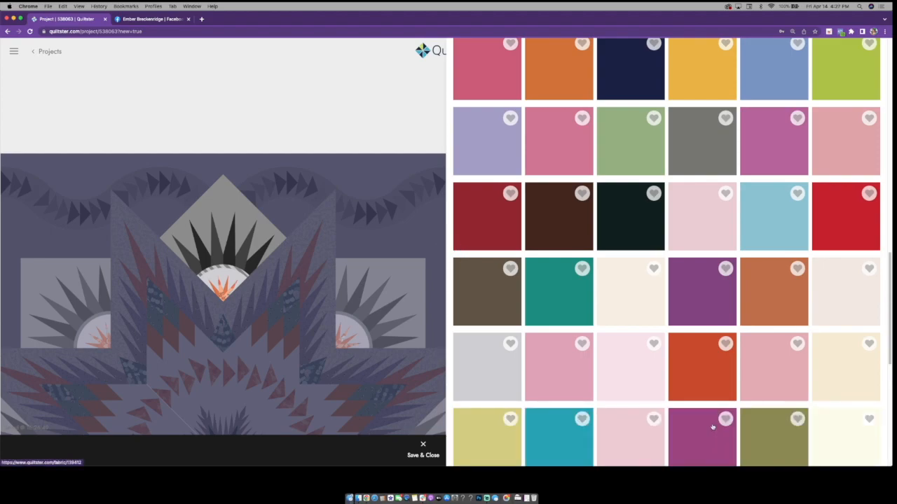
scroll(671, 350, down, 2)
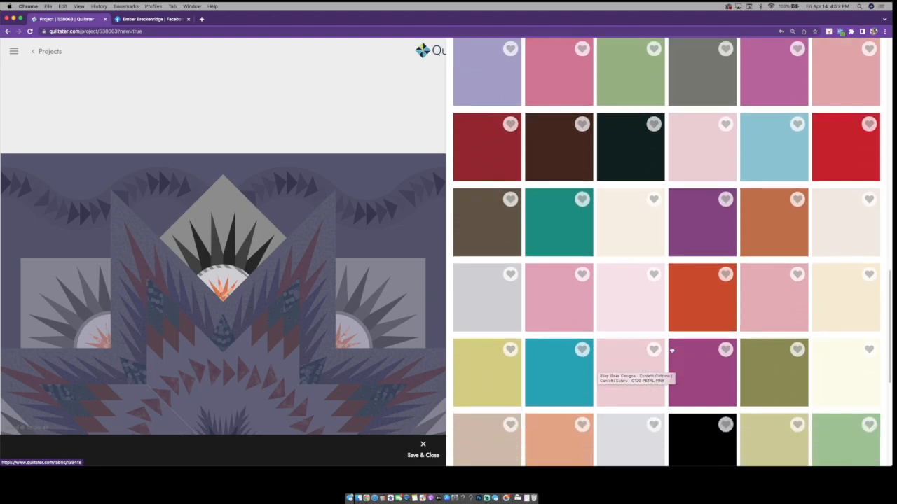
scroll(671, 351, down, 5)
click(671, 420)
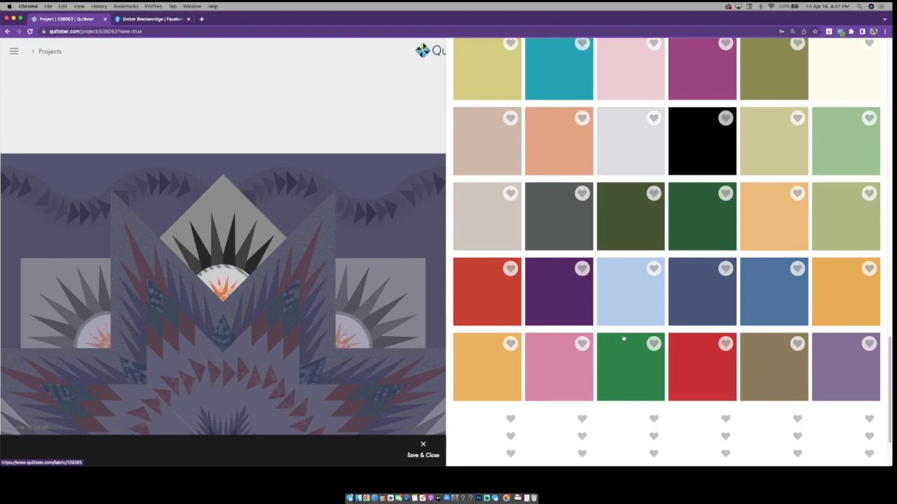
scroll(622, 339, down, 10)
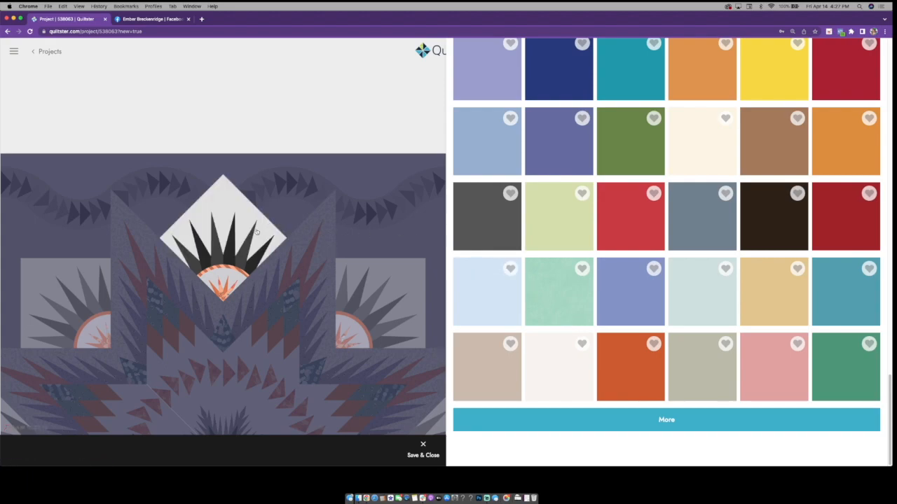
- Apply the light purple fabric to spikes JD5:b and the orange house print to the alternating spikes JD5:a
click(217, 259)
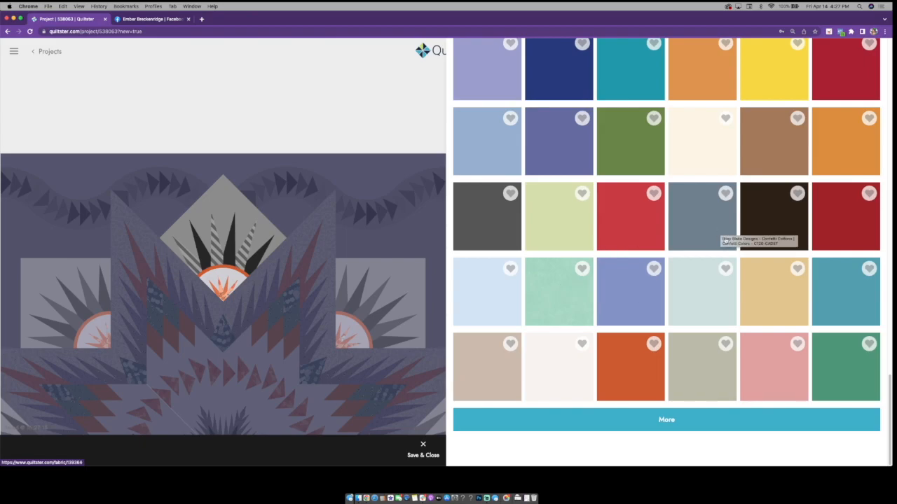
scroll(671, 290, up, 15)
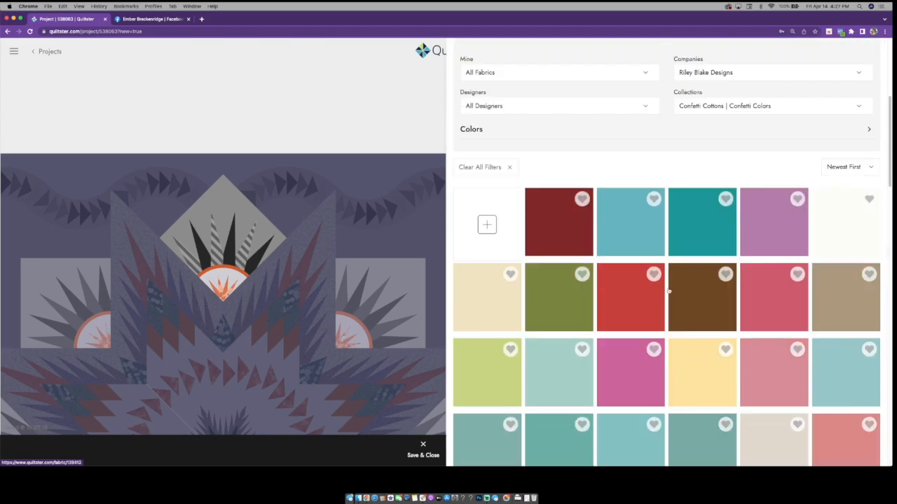
scroll(669, 291, up, 4)
click(593, 216)
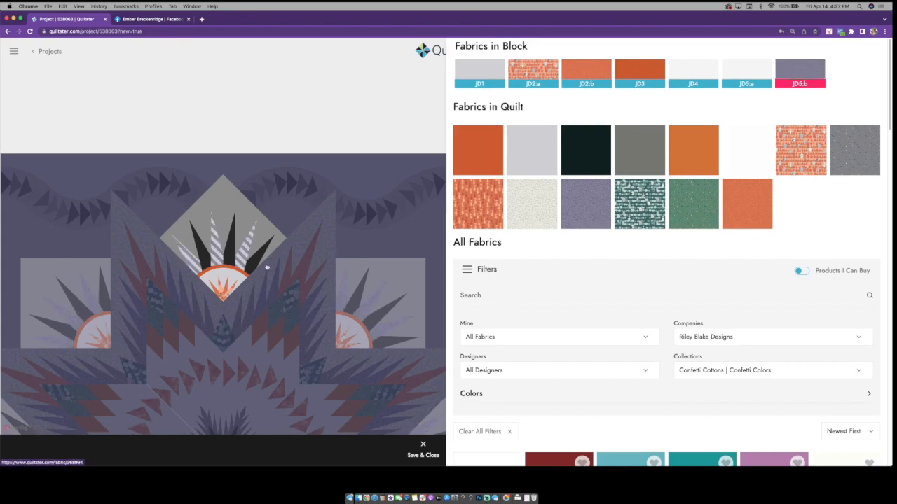
click(227, 261)
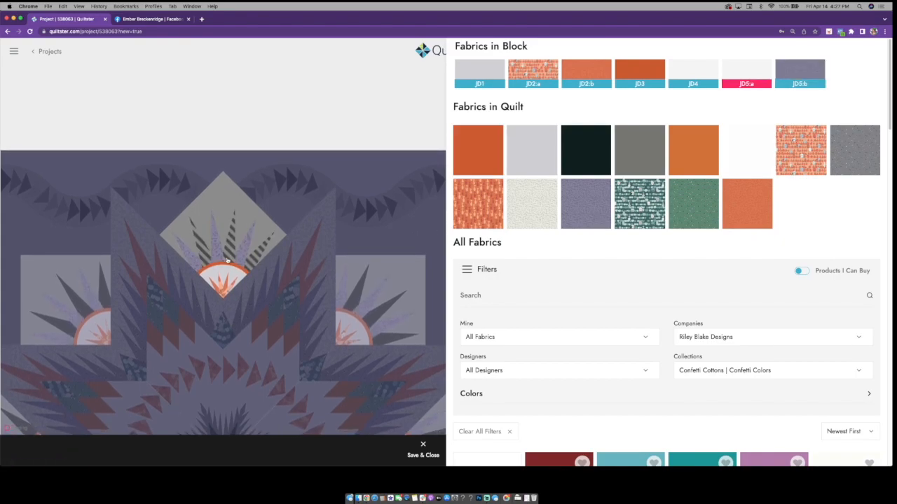
click(792, 149)
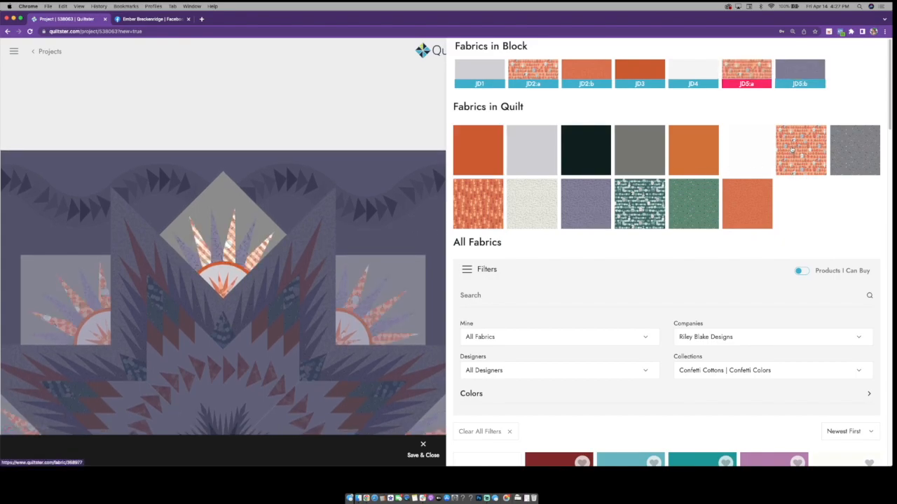
- Select the sunburst background, section JD4, and filter the fabric library to the Spooky Hollow collection
click(220, 198)
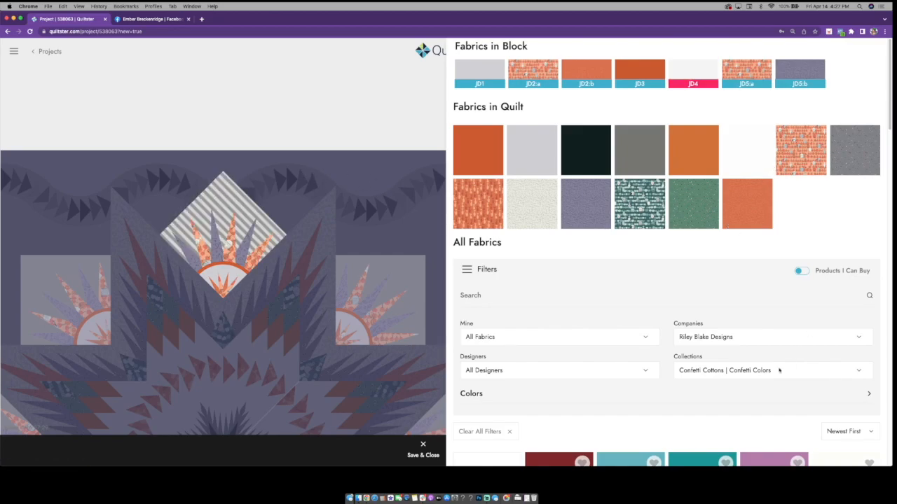
click(756, 371)
scroll(748, 382, down, 5)
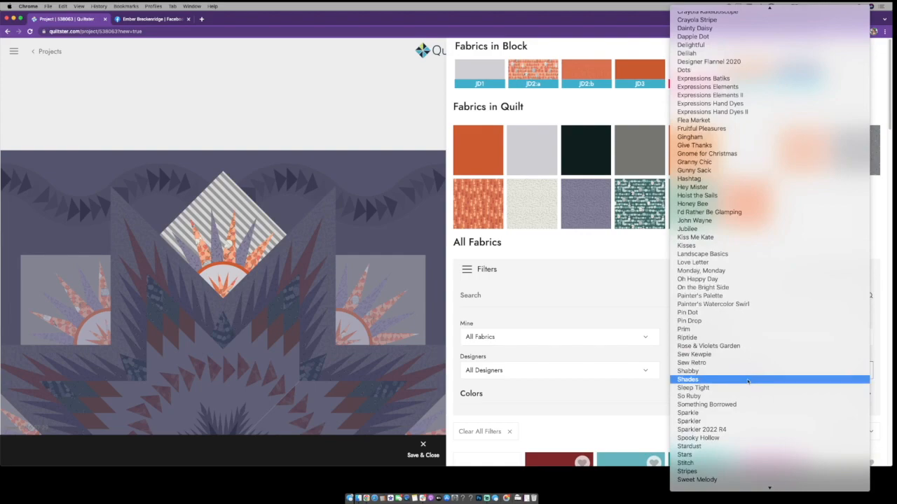
click(735, 438)
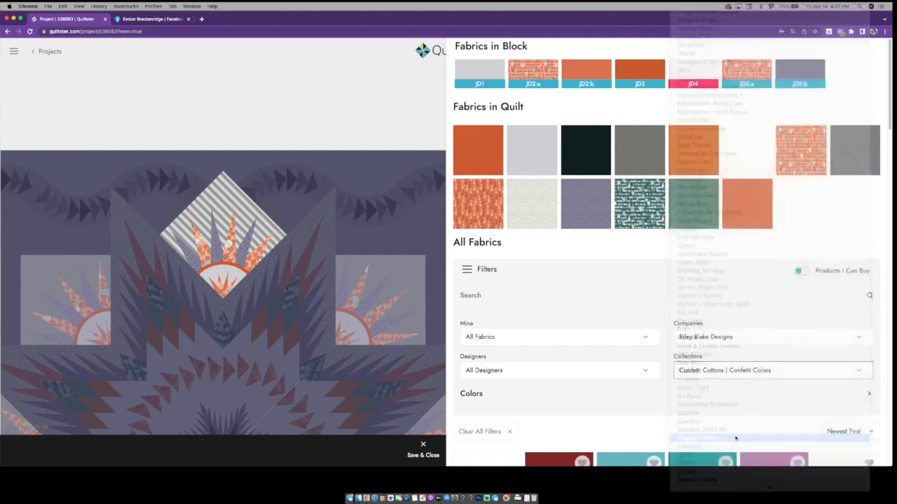
click(467, 274)
scroll(748, 295, down, 5)
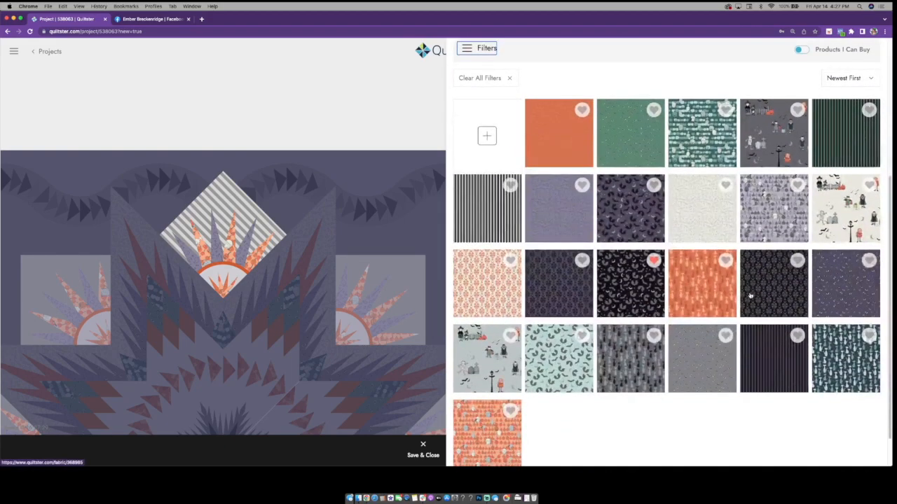
- Apply the black damask print to the sunburst background, section JD4, and save the block
click(627, 305)
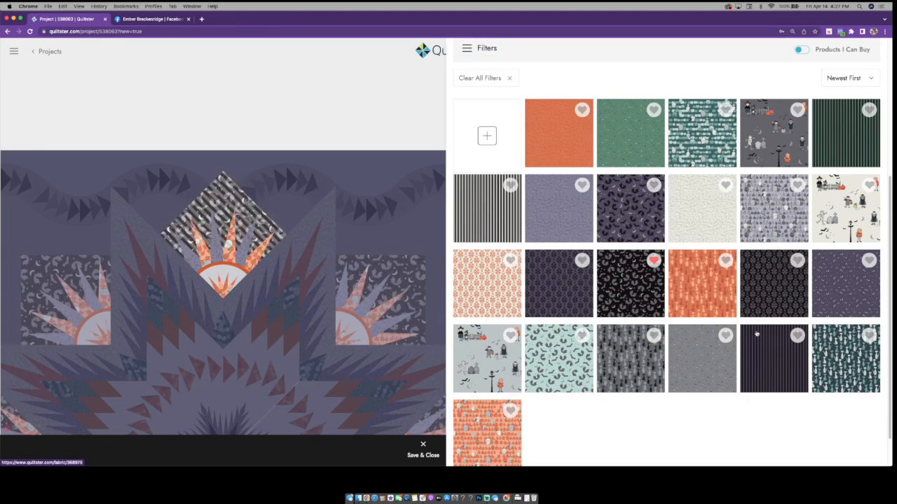
click(763, 294)
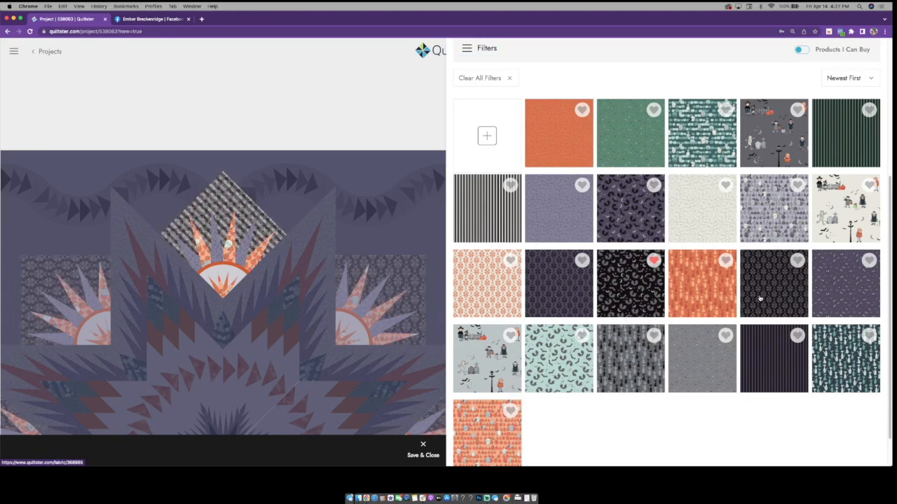
click(424, 450)
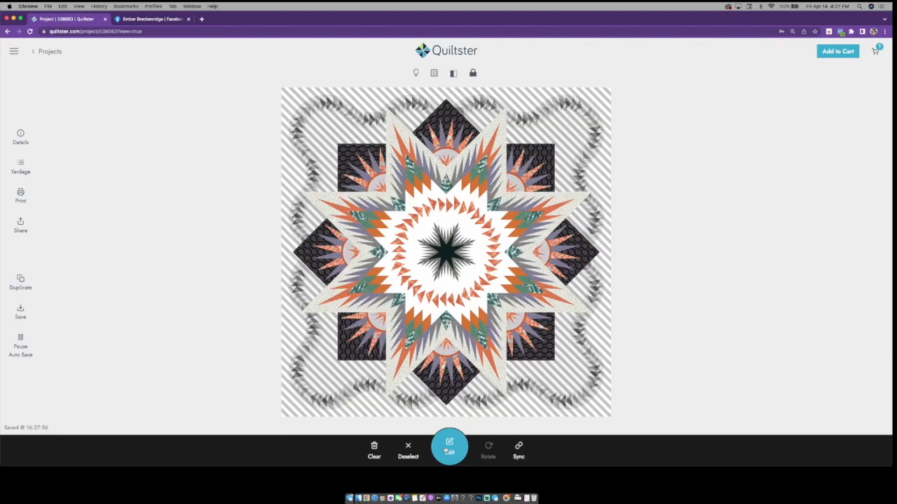
- Open the wavy border blocks for editing and apply the orange cat print to the inner border background, section C1
click(449, 447)
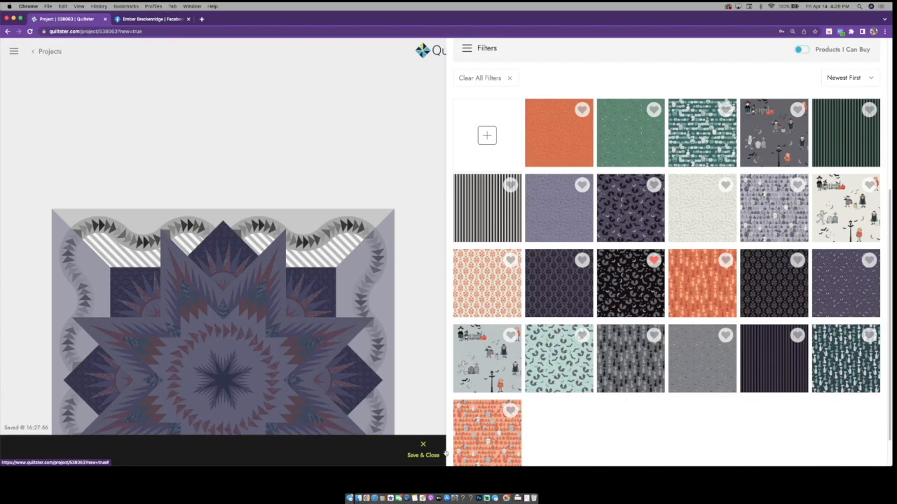
click(336, 208)
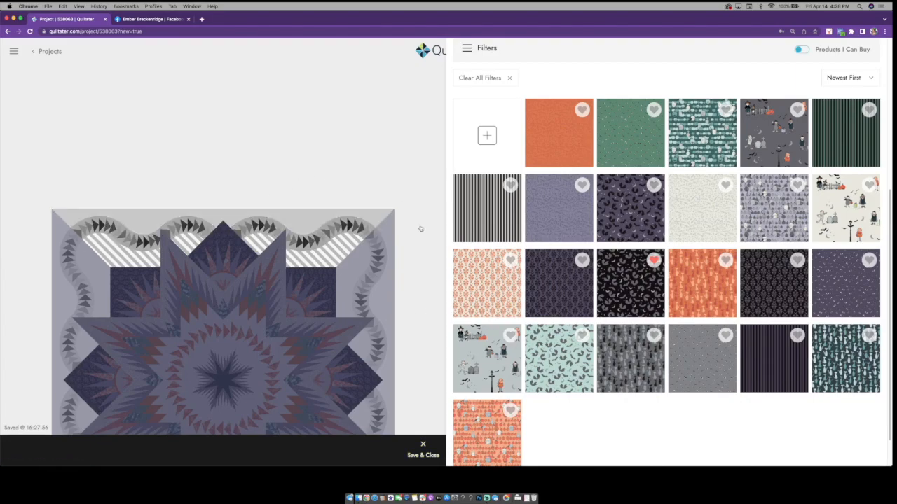
scroll(683, 323, up, 5)
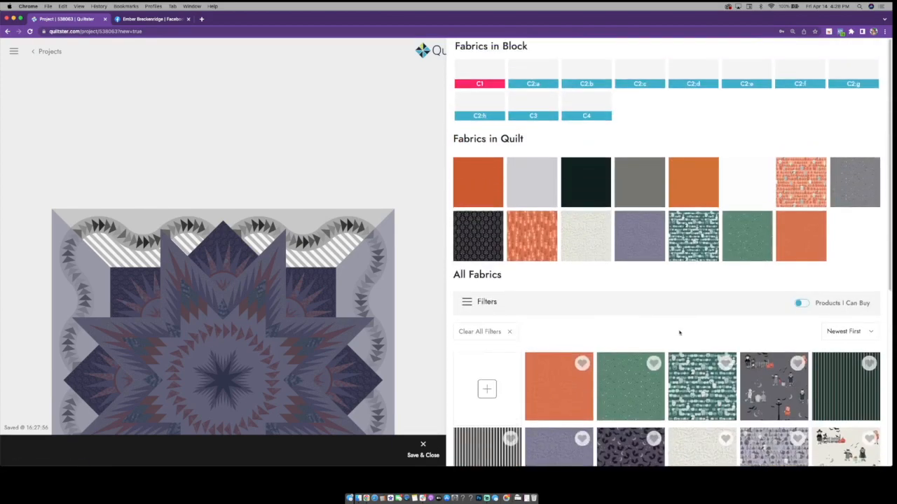
scroll(679, 333, down, 5)
click(565, 334)
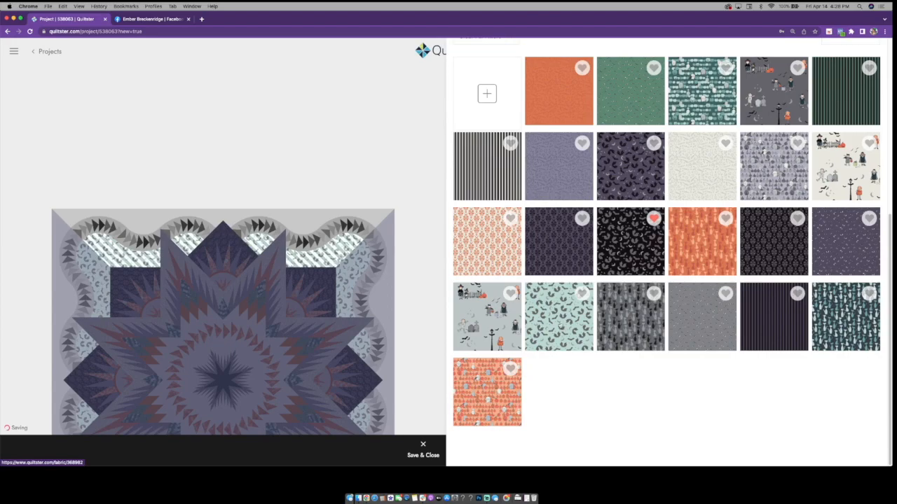
click(701, 242)
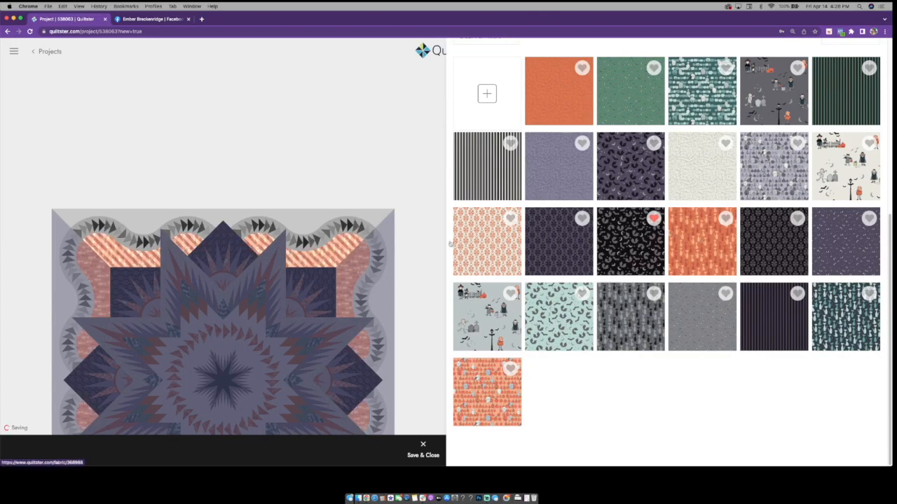
- Apply the cream Spooky Hollow print to the wavy band, section C3, and the black bat print to triangles C2:a
click(314, 244)
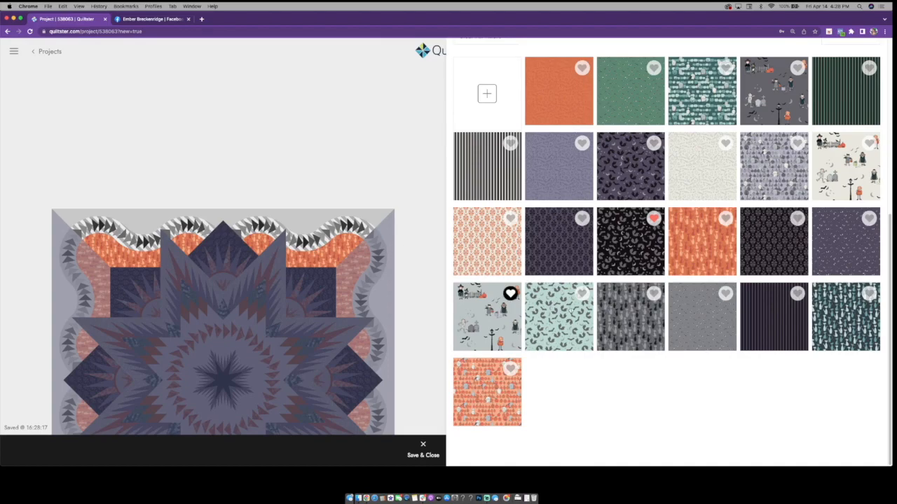
click(683, 163)
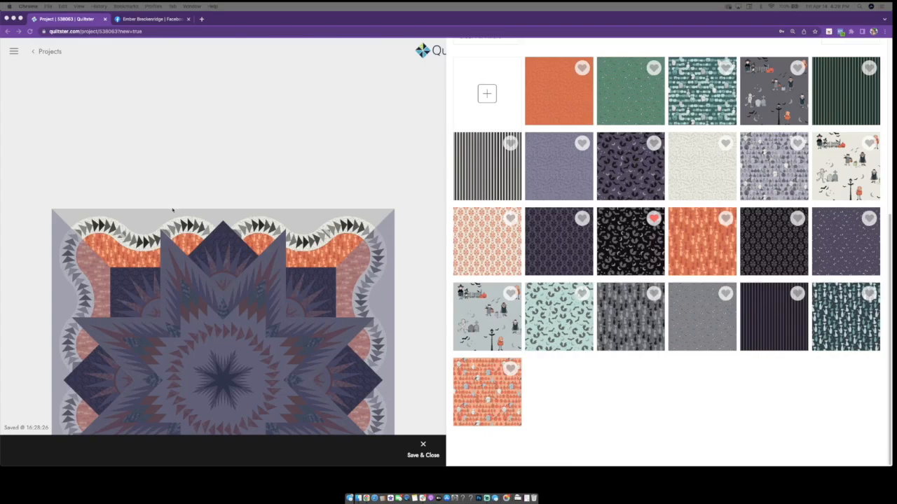
click(654, 250)
click(628, 252)
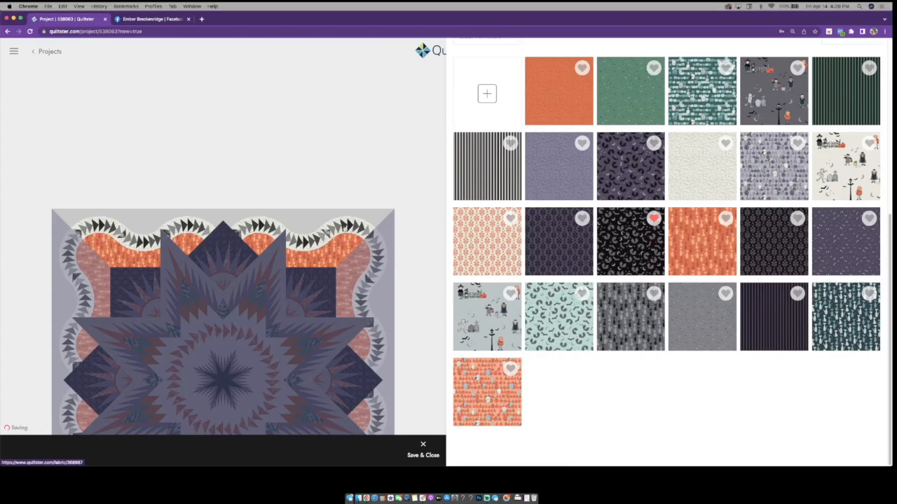
- Filter the fabric library to the Sparkler 2022 R4 collection, apply its black fabric to border triangles C2:b, and save the block
scroll(254, 241, up, 5)
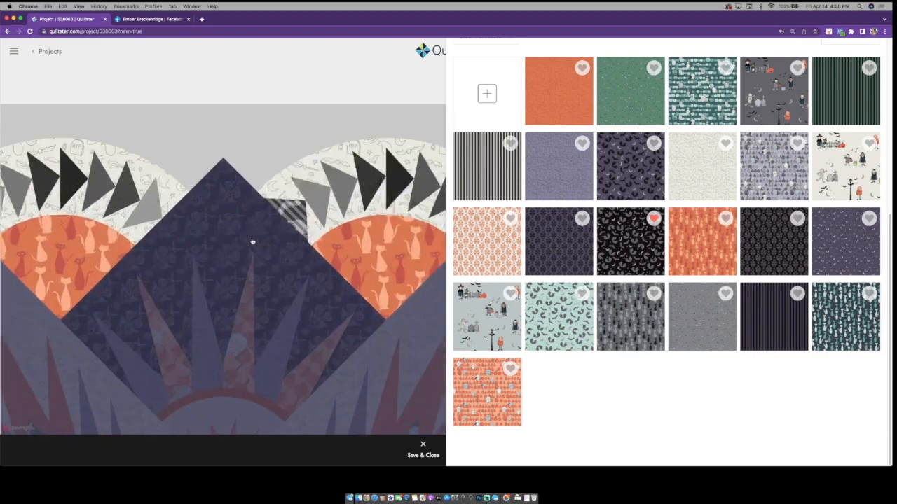
drag(257, 240, 109, 190)
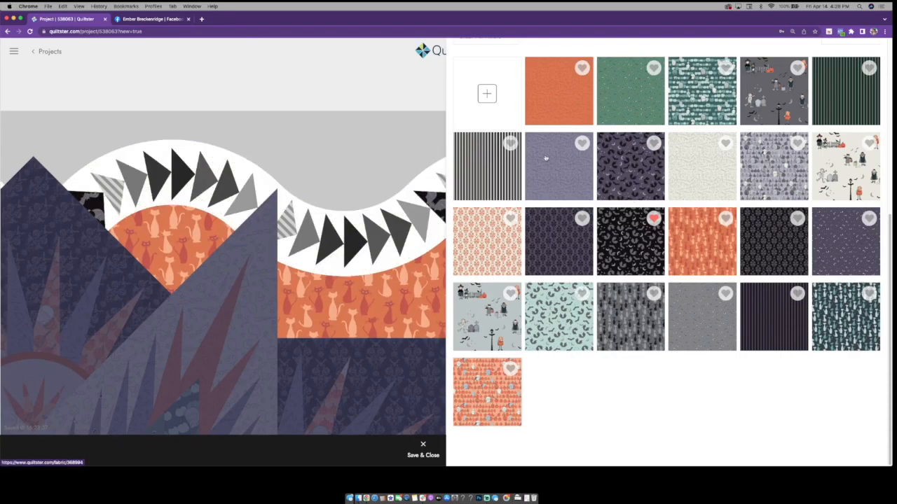
scroll(757, 289, up, 5)
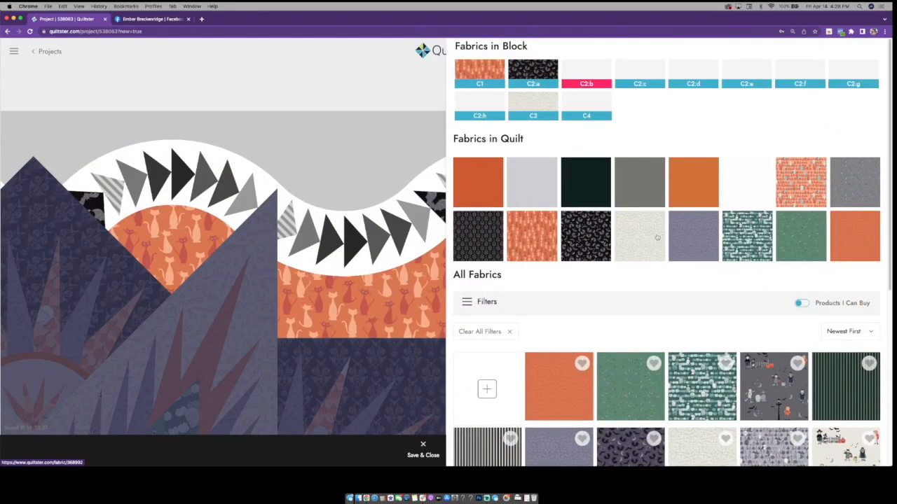
click(480, 302)
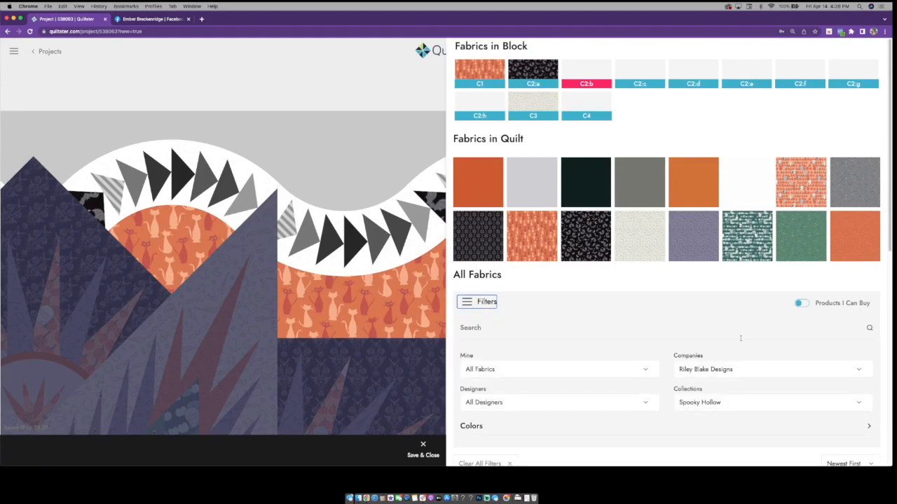
click(721, 405)
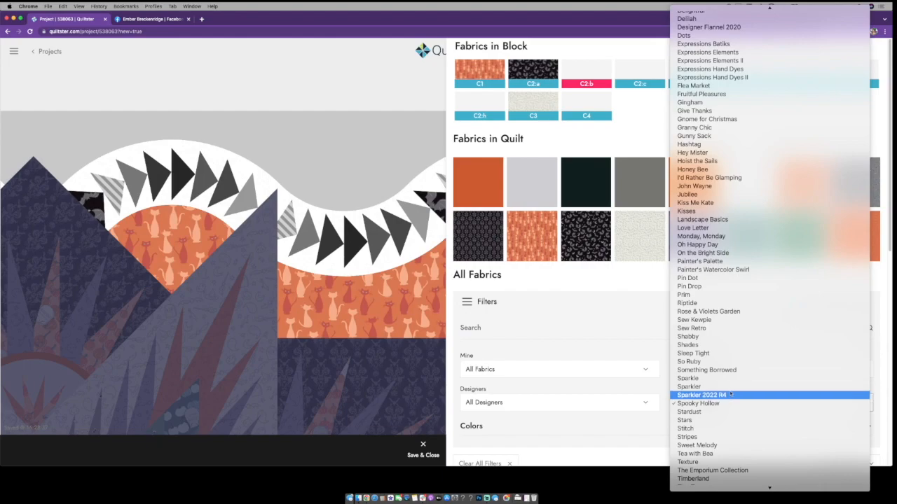
click(730, 395)
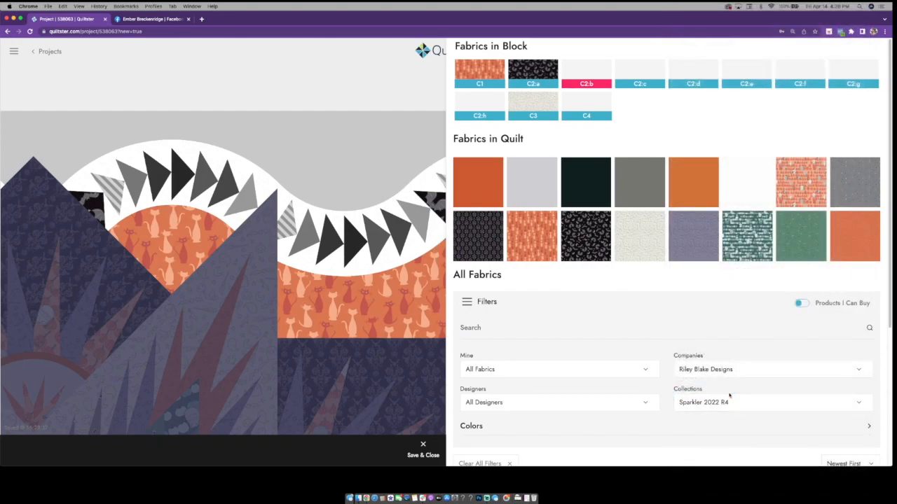
scroll(731, 398, down, 3)
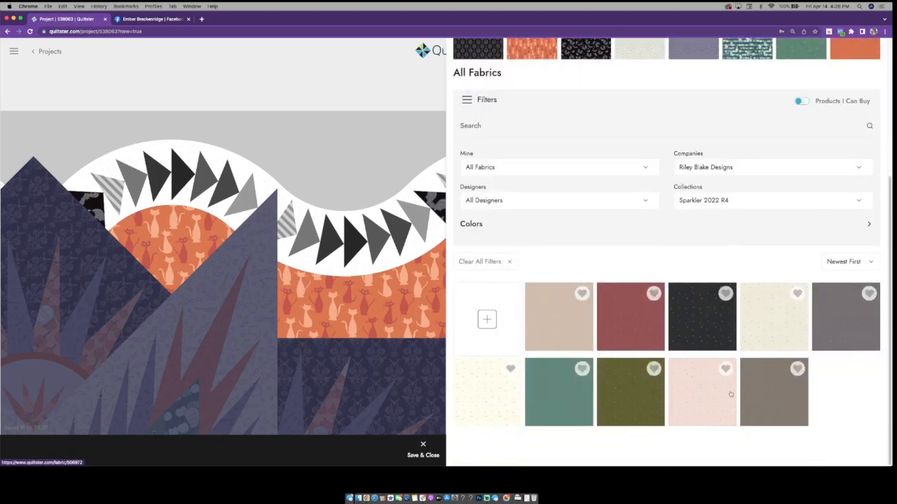
click(699, 334)
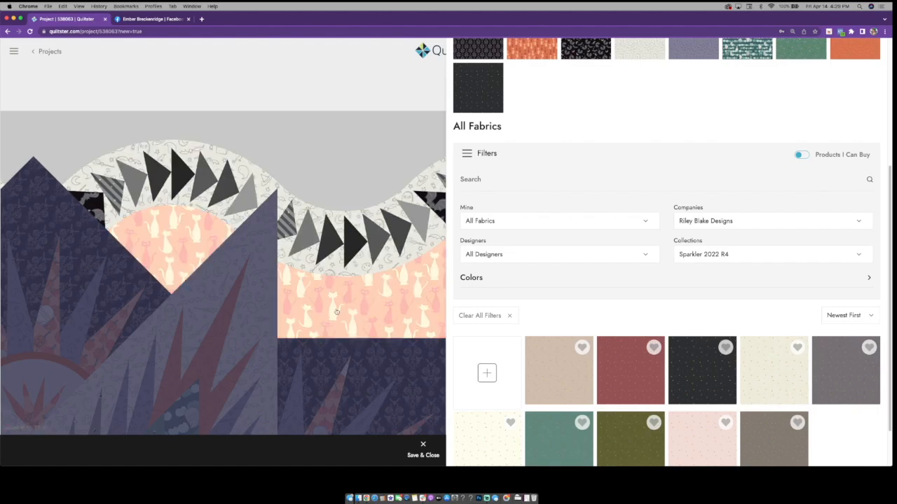
click(422, 450)
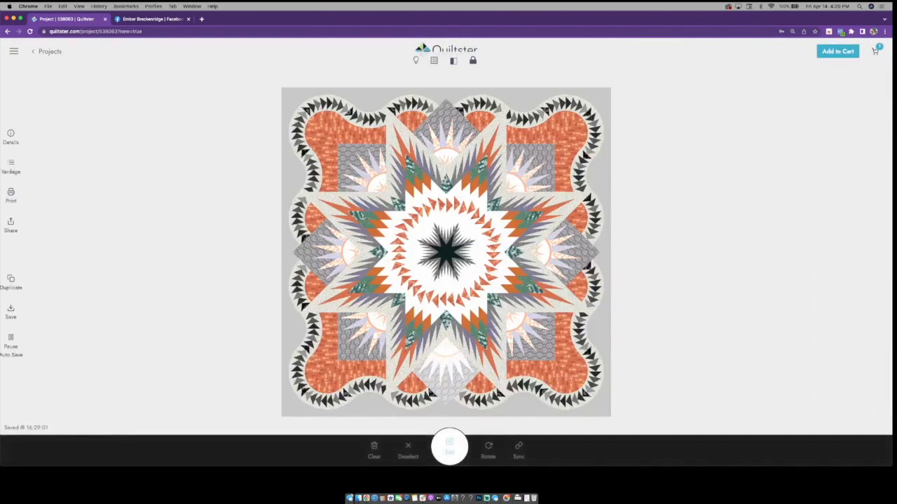
- Reopen the sunburst blocks, apply the dark gray Sparkler fabric to the half-circle background, section JD1, and save the block
click(446, 160)
click(450, 445)
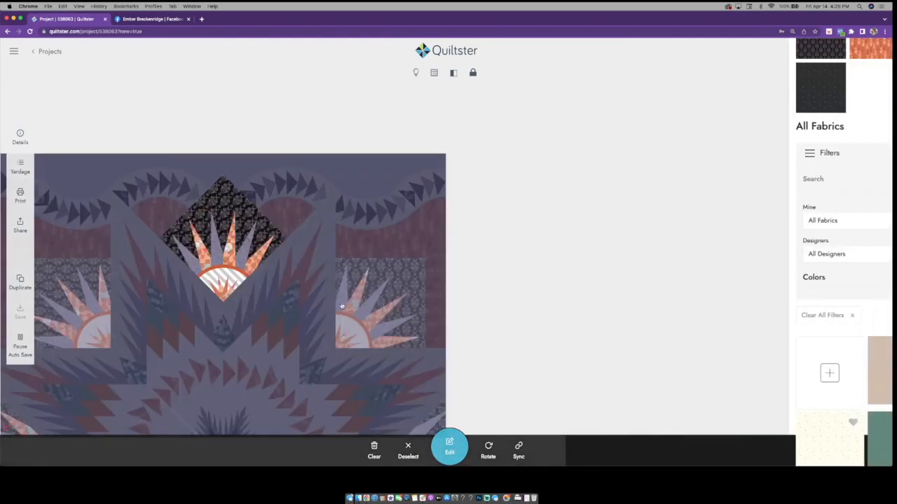
scroll(758, 337, down, 1)
scroll(758, 337, down, 1)
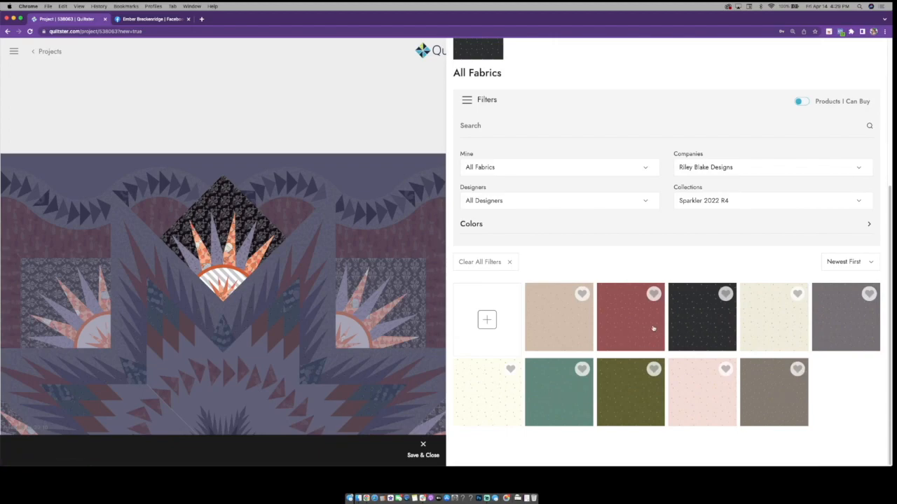
click(834, 323)
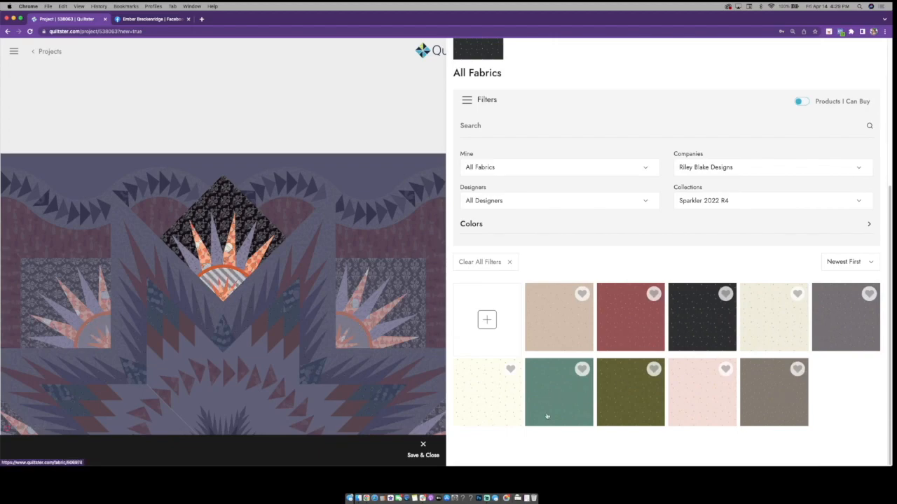
click(414, 452)
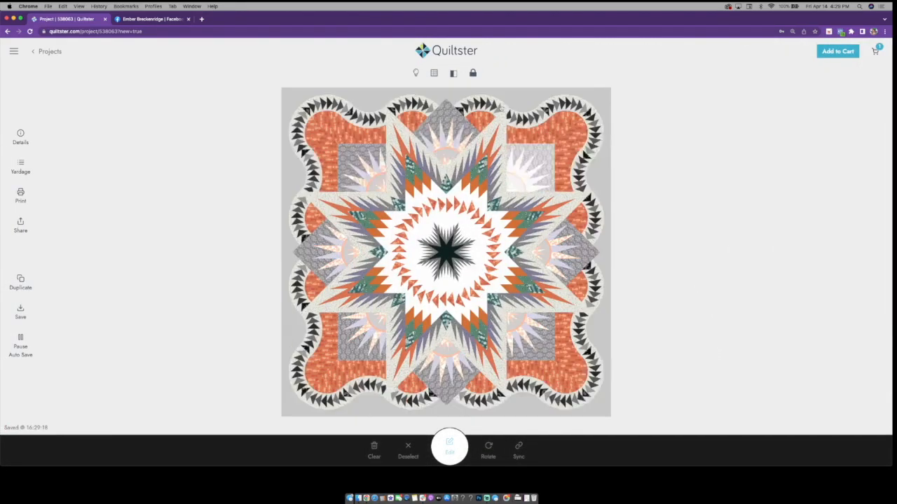
- Reopen the border blocks, filter the fabrics to Spooky Hollow, and apply the dark purple print to triangles C2:c
click(449, 447)
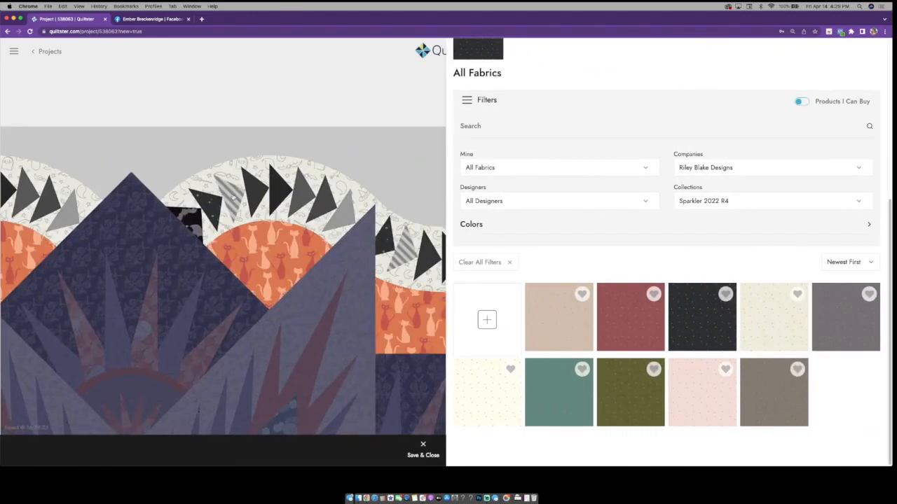
click(741, 208)
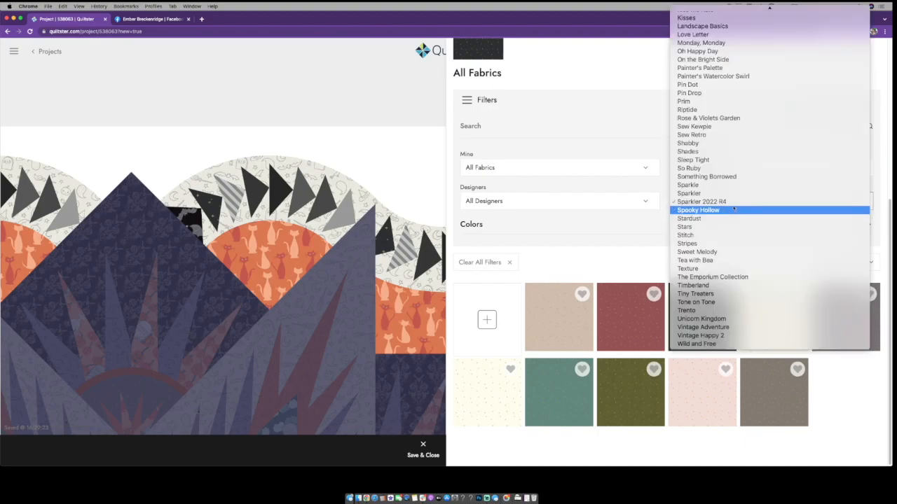
click(743, 209)
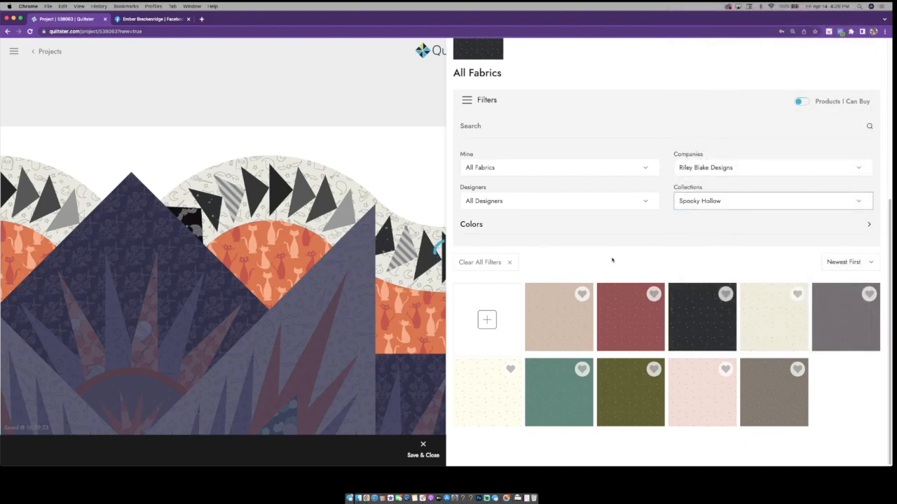
scroll(613, 260, down, 5)
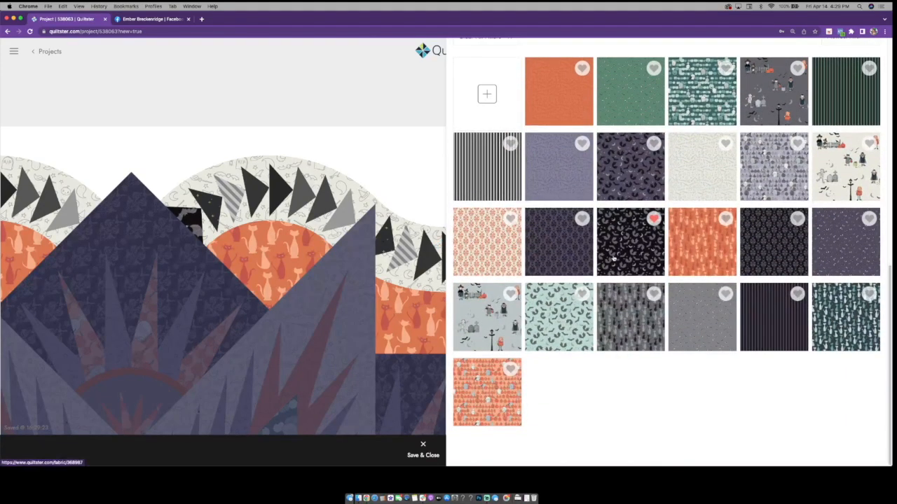
click(847, 247)
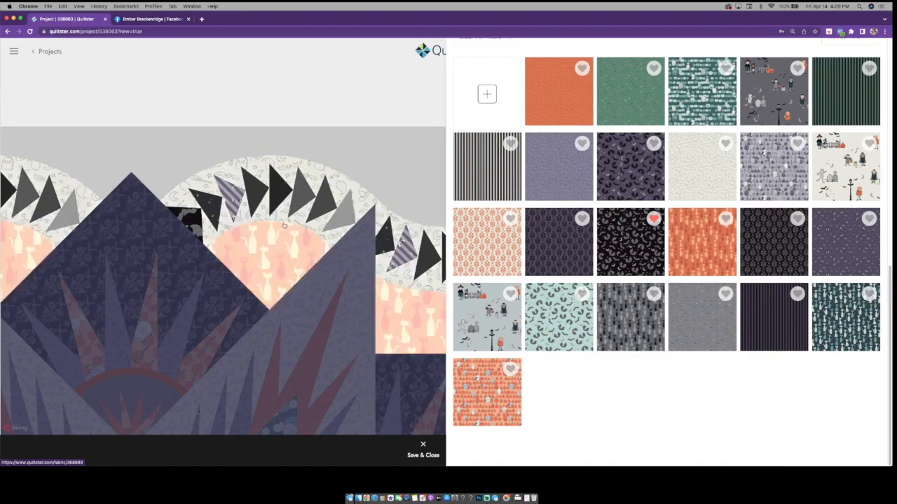
- Color the border triangles with light purple on C2:d, burnt orange solid on C2:e, and the orange cat print on C2:f
click(248, 189)
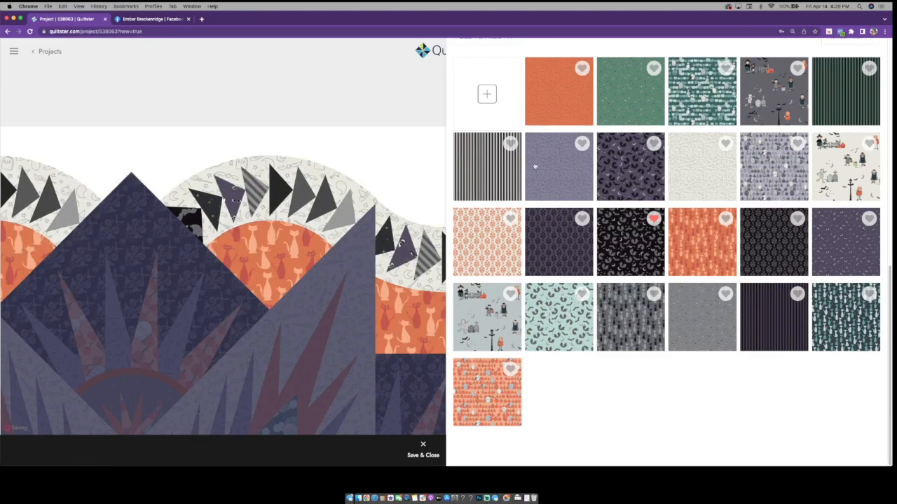
click(280, 193)
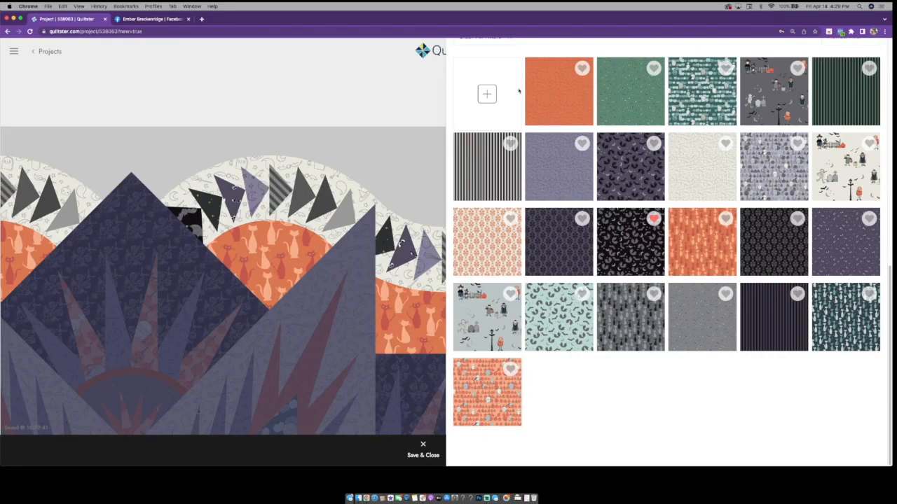
scroll(694, 190, up, 10)
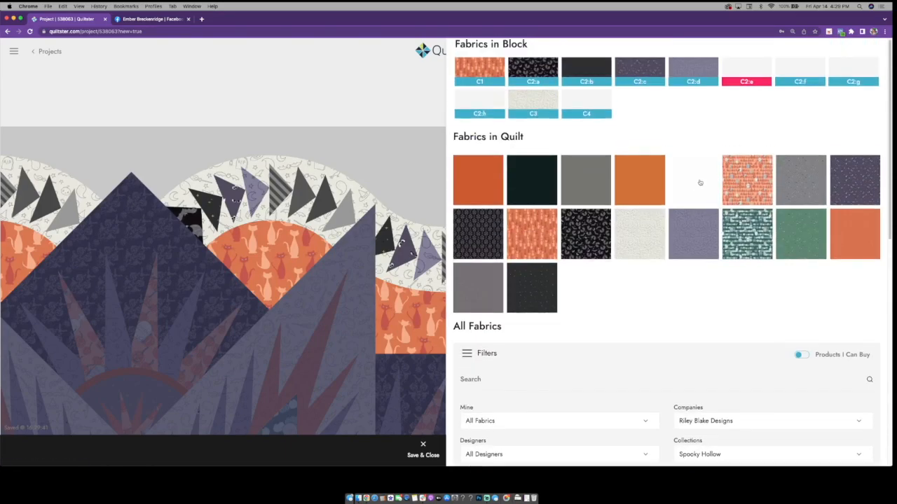
click(479, 186)
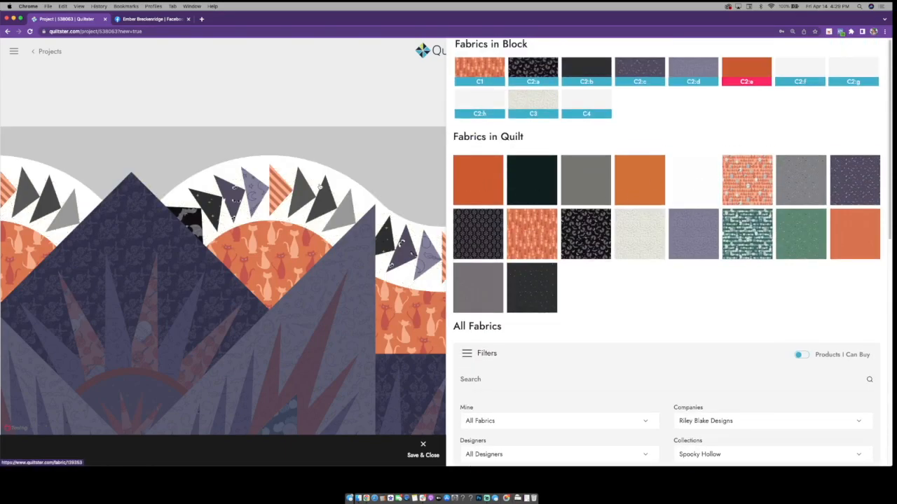
click(301, 197)
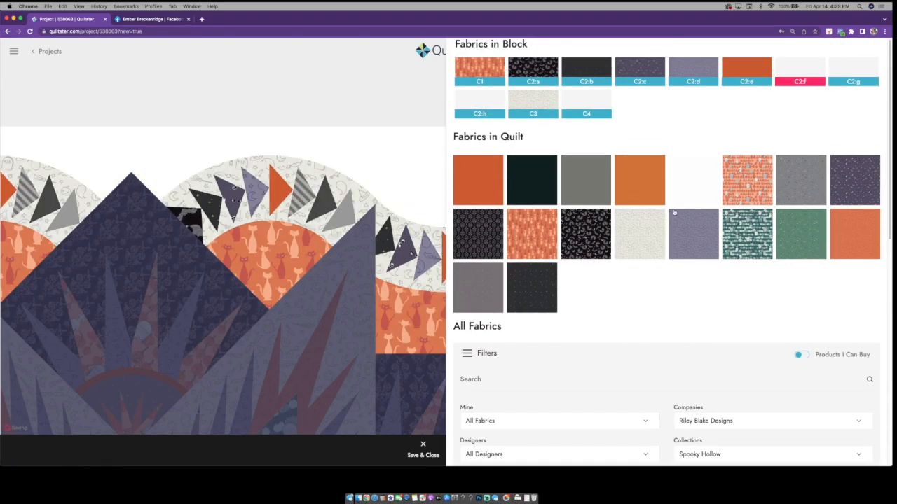
click(532, 233)
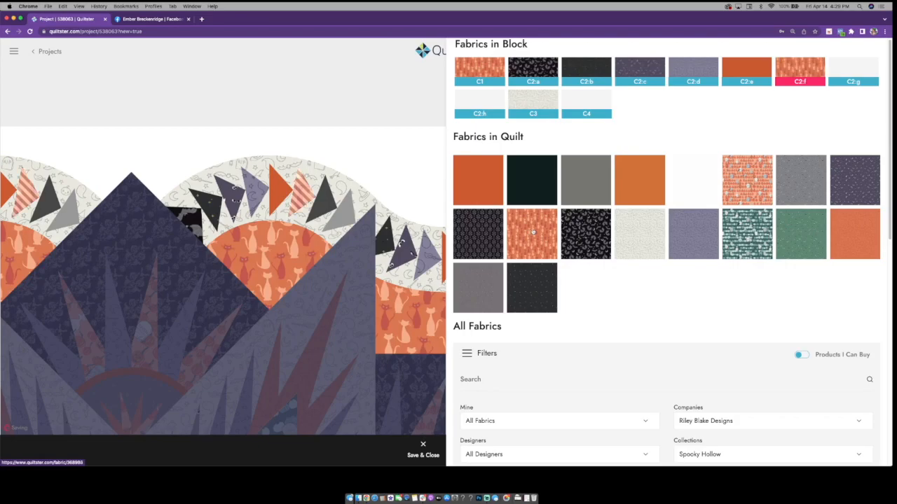
- Apply the teal Spooky Hollow print to border triangles C2:g and the green print to C2:h, and save the block
click(324, 208)
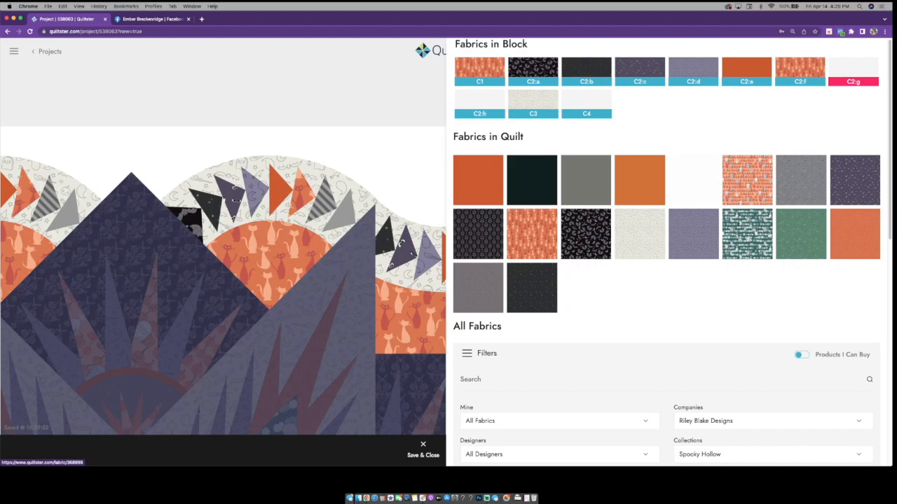
click(760, 238)
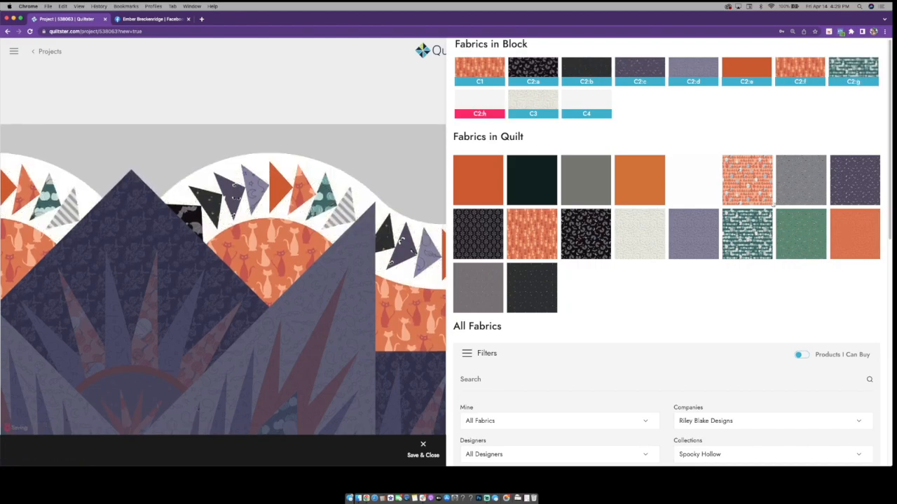
click(812, 225)
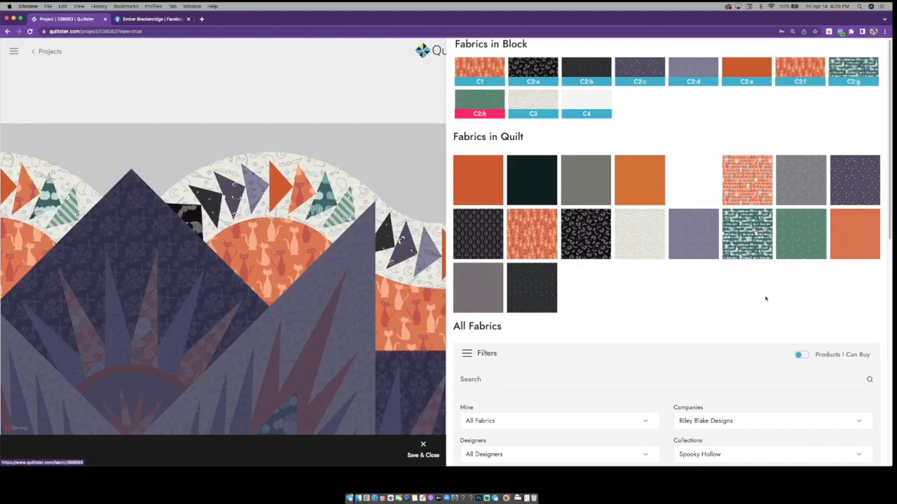
click(419, 455)
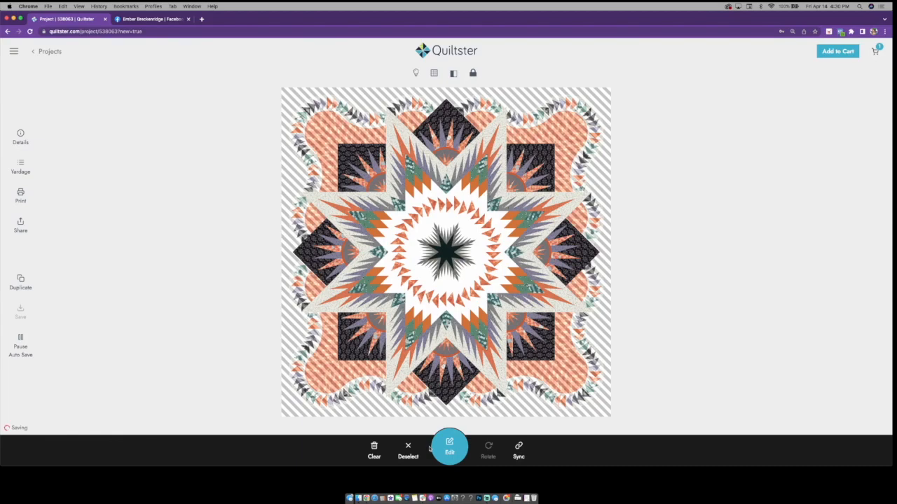
- Reopen the border blocks, apply the black lattice-patterned print to the outer background, section C4, and save the block
click(454, 447)
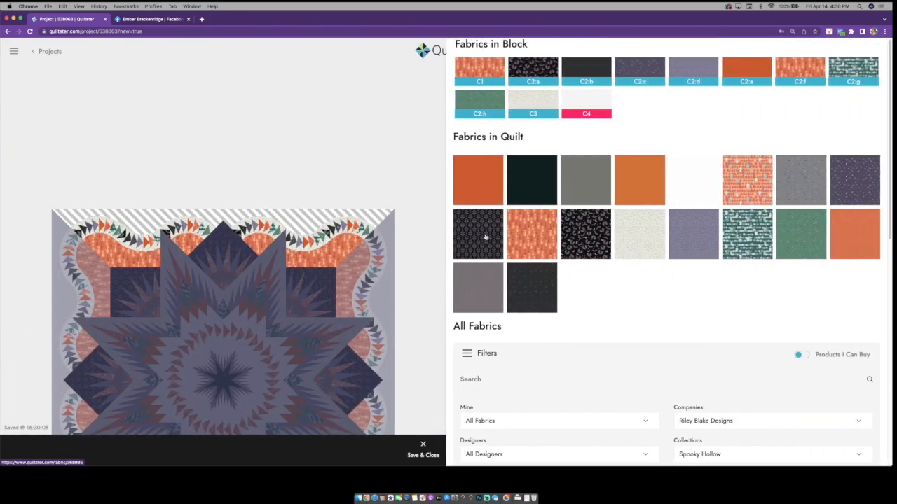
click(484, 237)
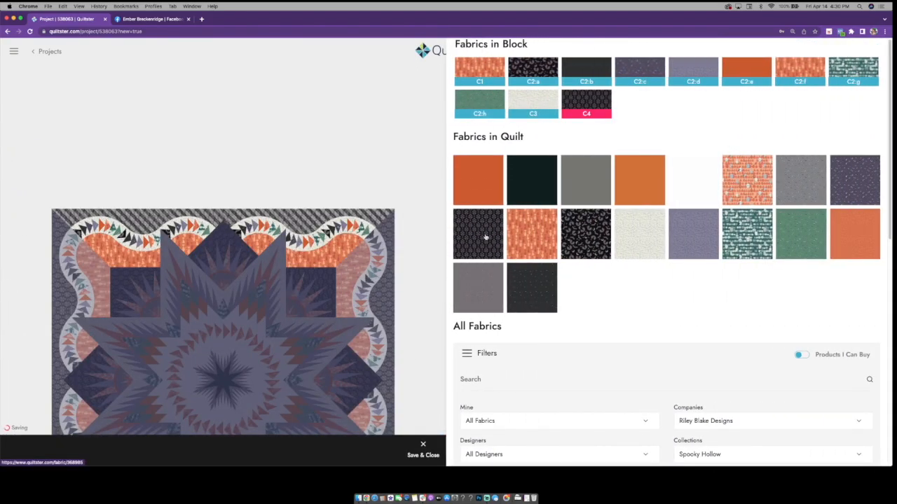
click(423, 447)
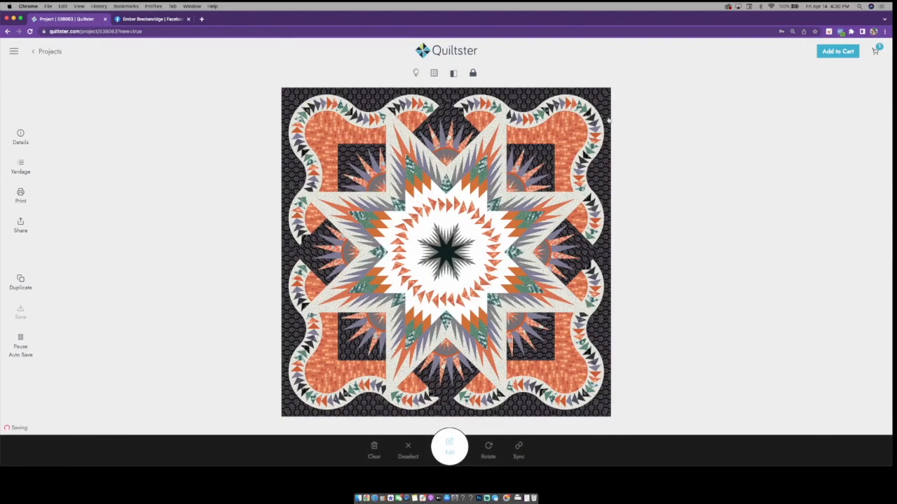
- Reopen the sunburst blocks, apply the black Sparkler fabric to the background, section JD4, and save the block
click(457, 130)
click(448, 444)
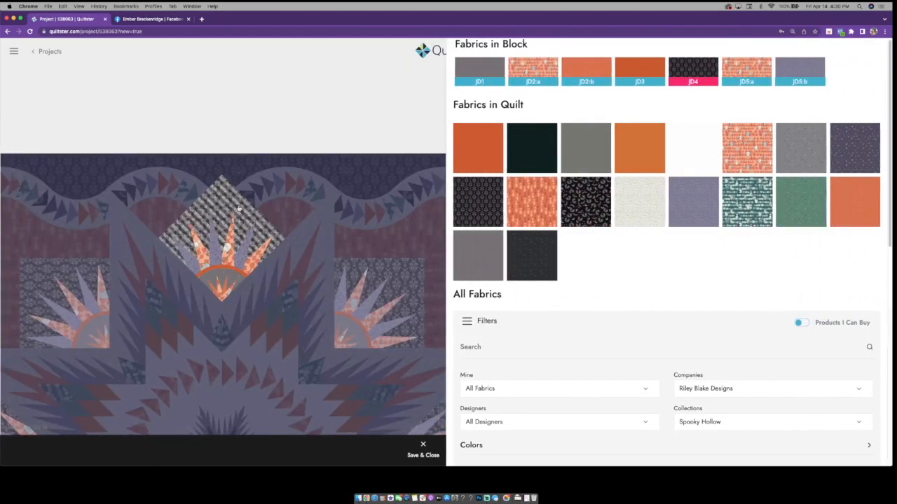
click(423, 455)
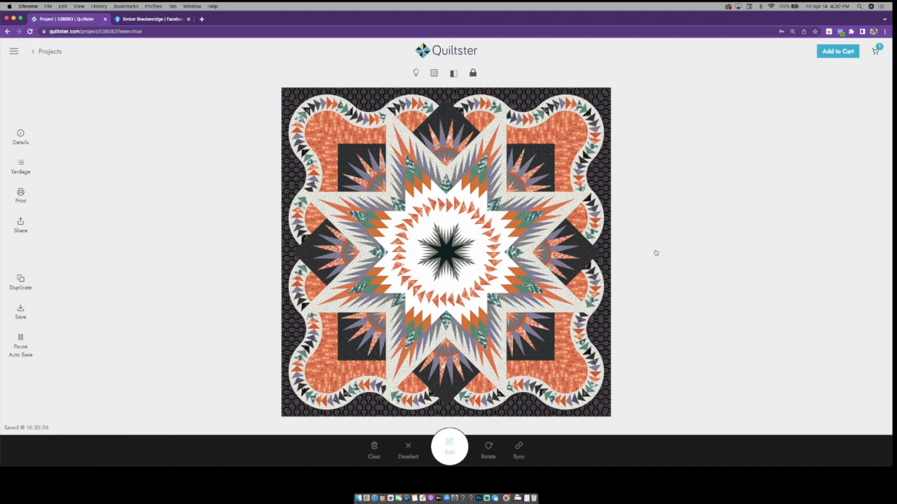
- Reopen the sunburst blocks at the long rays, section JD5:a, and filter the fabric library to Confetti Cottons | Confetti Colors
click(515, 151)
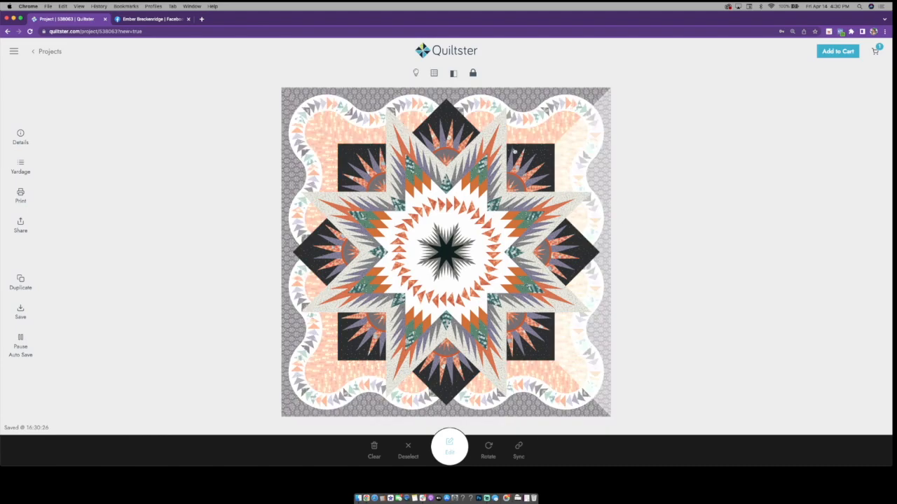
click(452, 446)
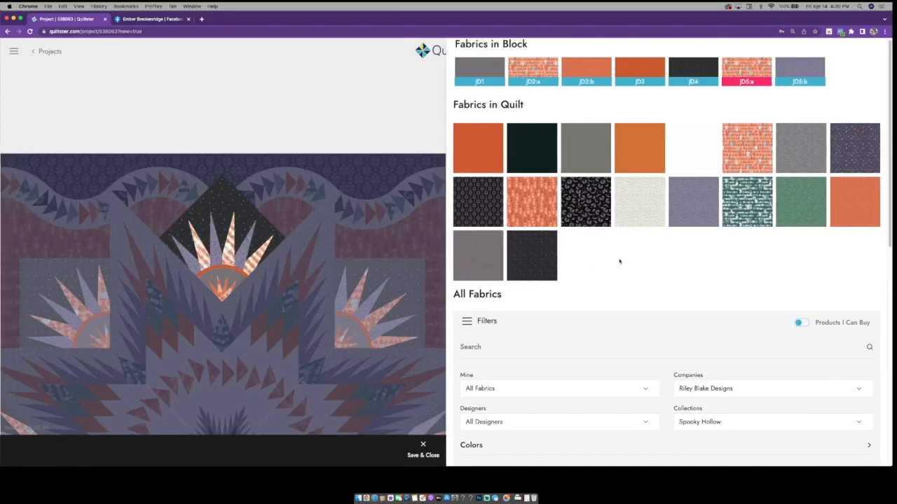
scroll(764, 388, down, 3)
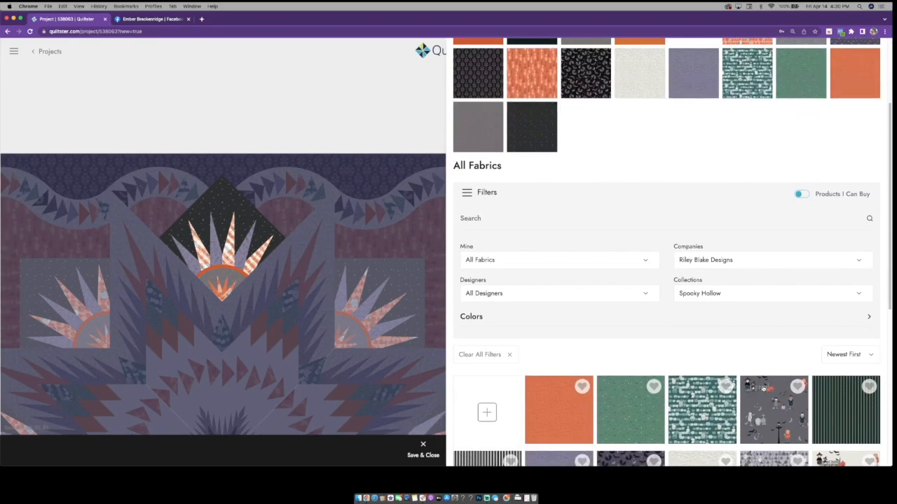
click(713, 293)
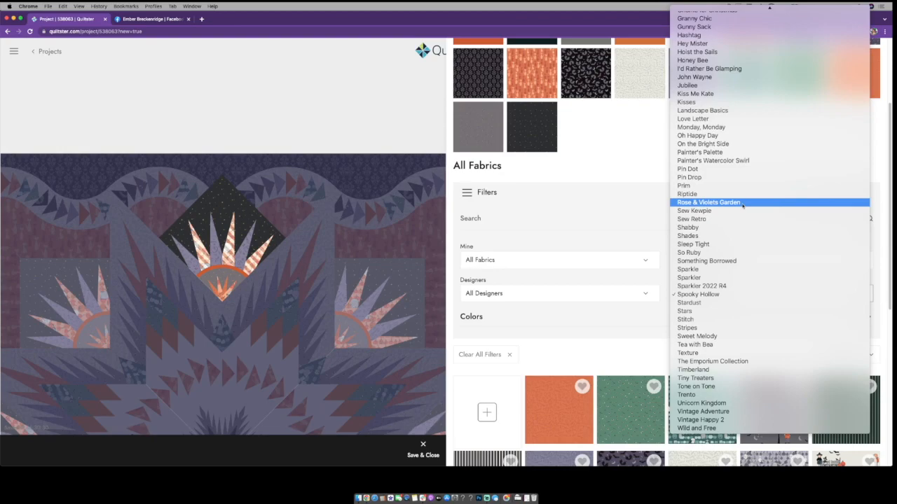
scroll(742, 206, up, 10)
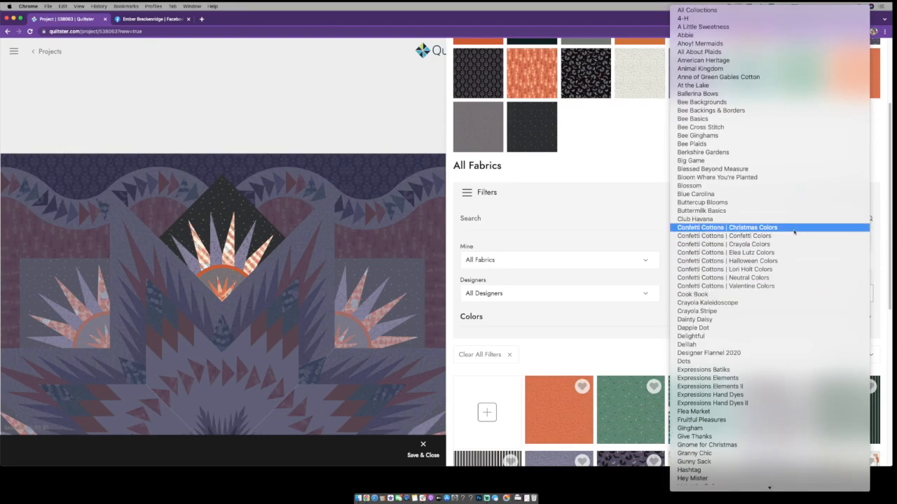
click(793, 237)
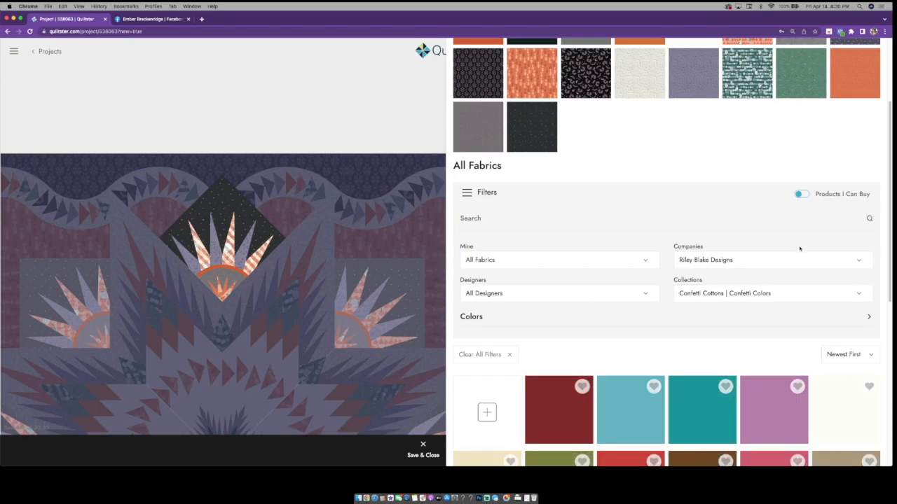
- Load two further batches of solids in the filtered Confetti Colors collection
scroll(684, 294, down, 5)
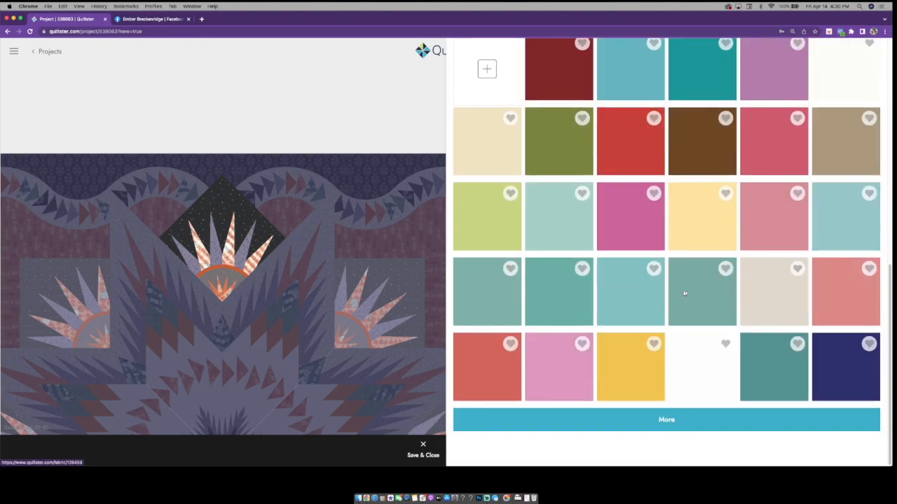
click(658, 429)
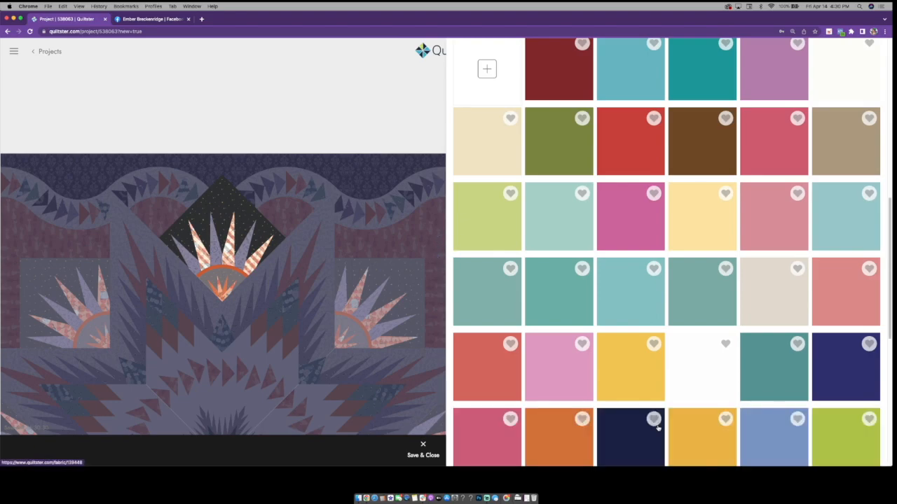
scroll(658, 429, down, 5)
scroll(658, 429, down, 2)
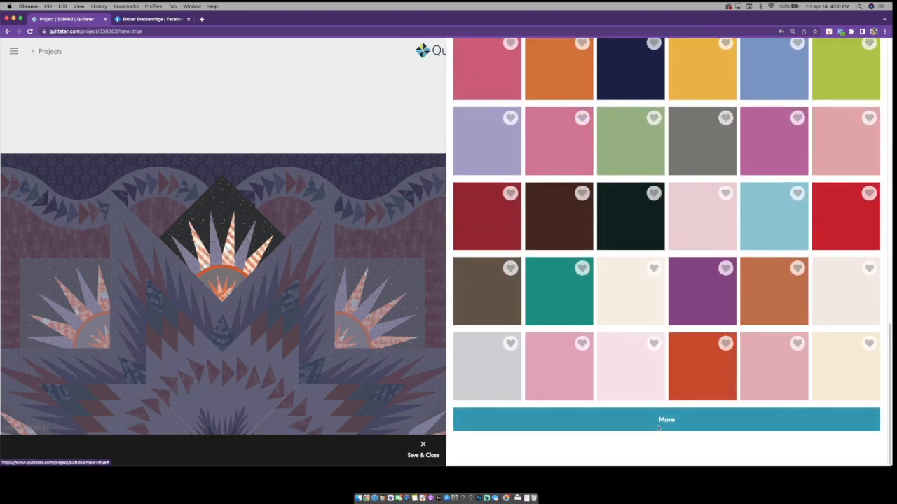
click(658, 427)
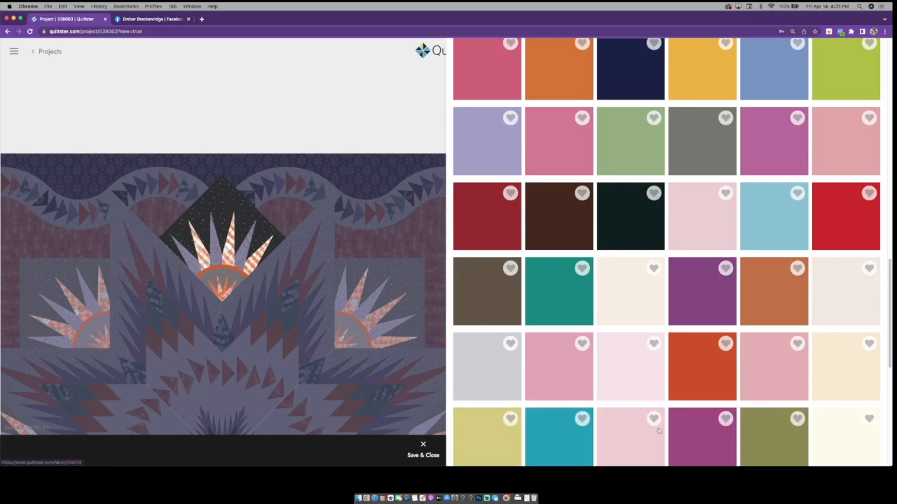
scroll(659, 431, down, 5)
scroll(661, 433, down, 2)
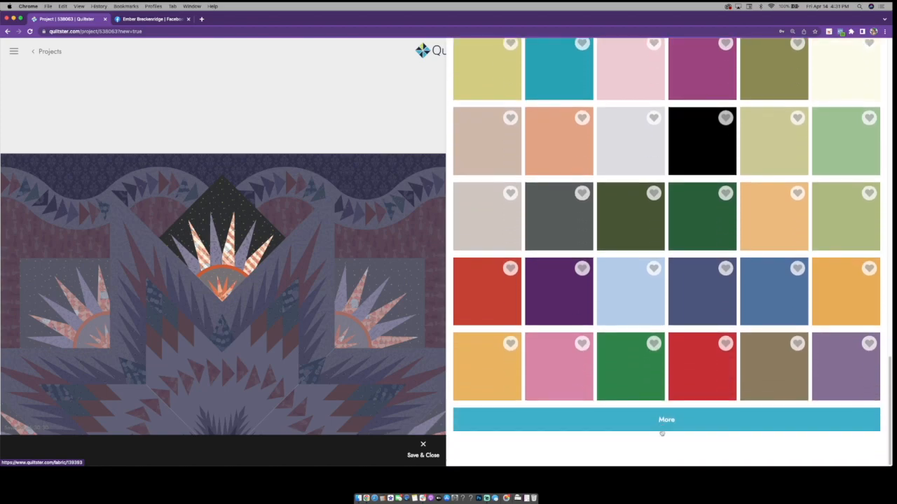
- Load another batch of Confetti Colors and try the golden orange solid on the long sunburst rays, section JD5:a
click(660, 424)
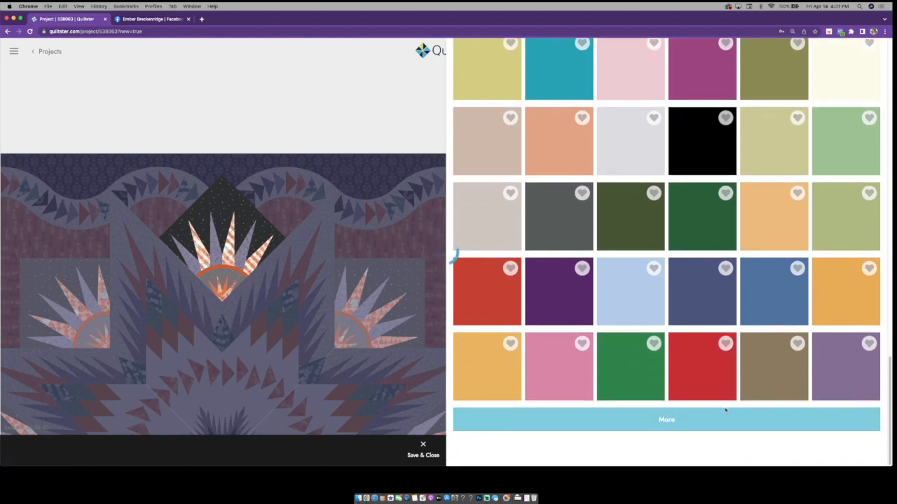
scroll(696, 413, down, 3)
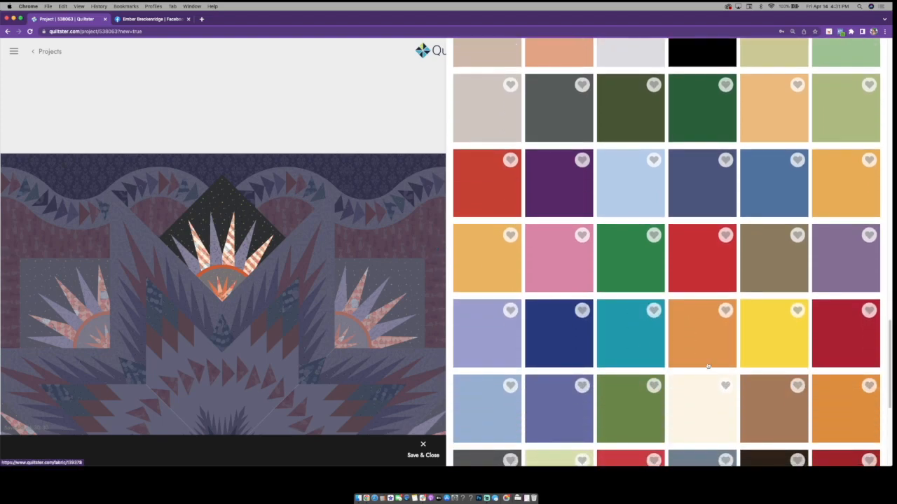
click(858, 409)
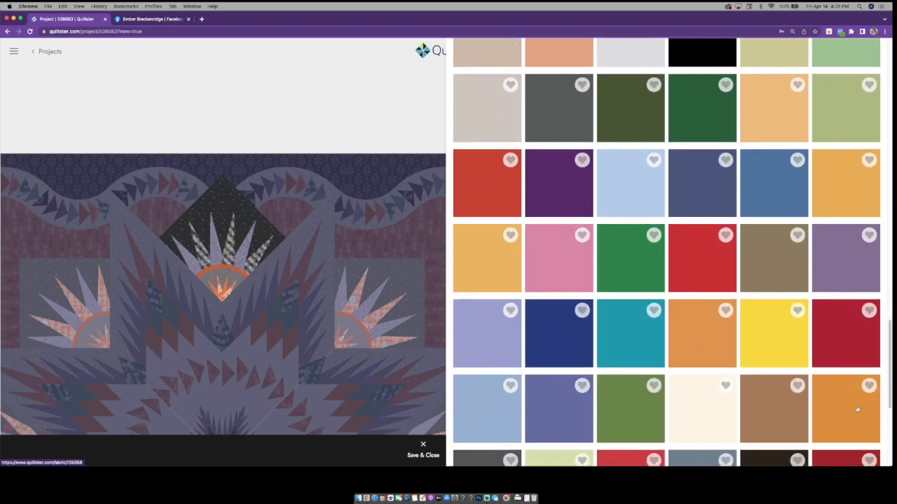
scroll(851, 409, down, 7)
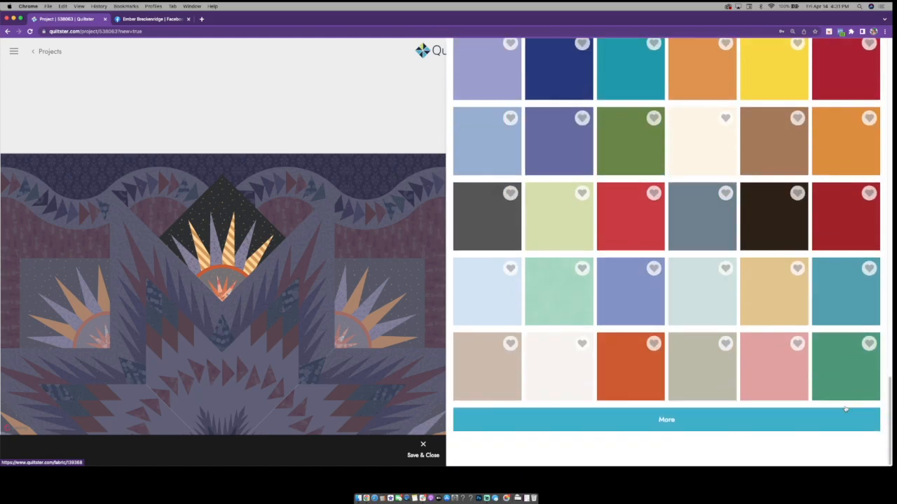
scroll(660, 418, up, 10)
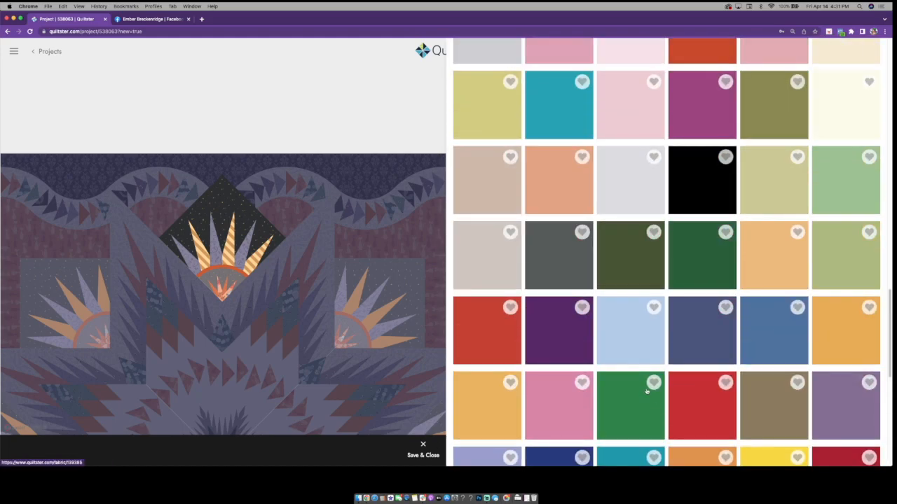
scroll(643, 387, up, 5)
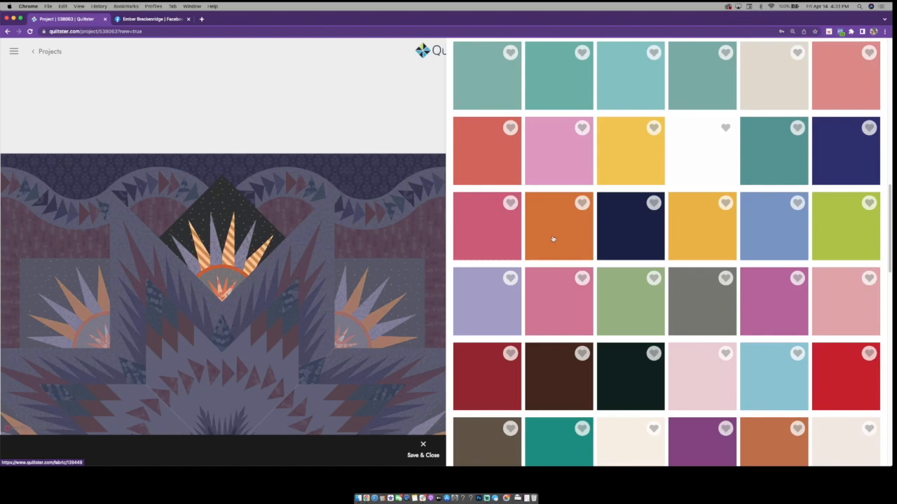
scroll(581, 278, up, 3)
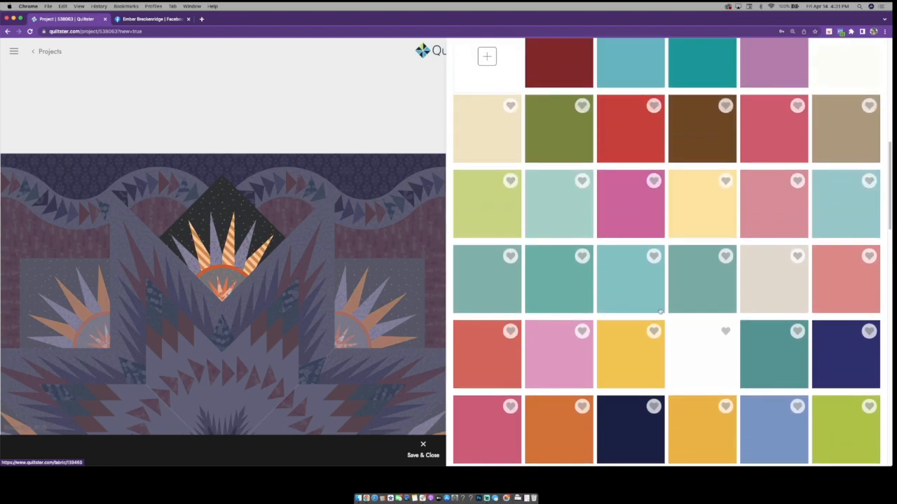
scroll(655, 312, up, 4)
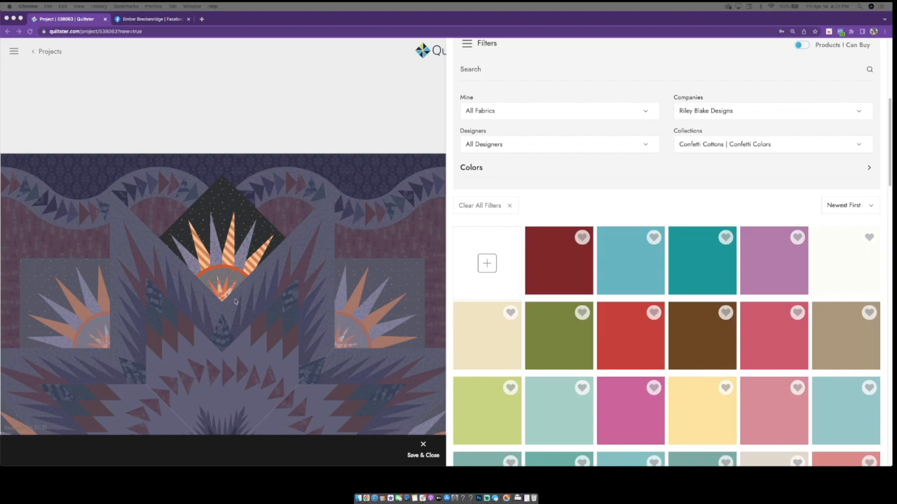
- Apply the peach Confetti Colors solid to the long sunburst rays, section JD5:a
scroll(521, 260, down, 4)
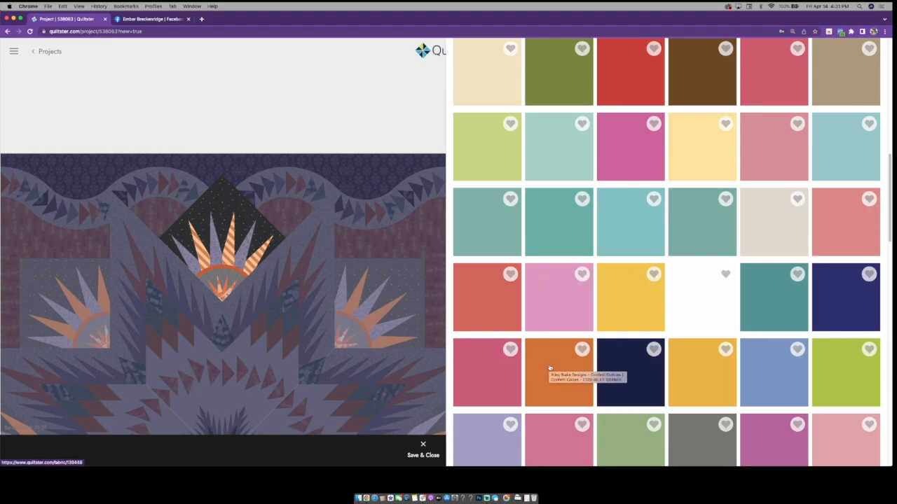
scroll(547, 364, down, 5)
scroll(532, 280, down, 7)
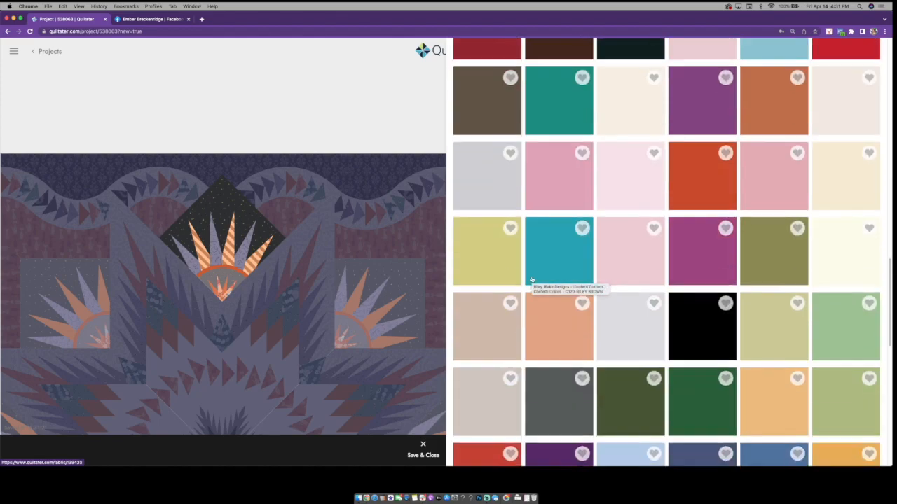
click(560, 223)
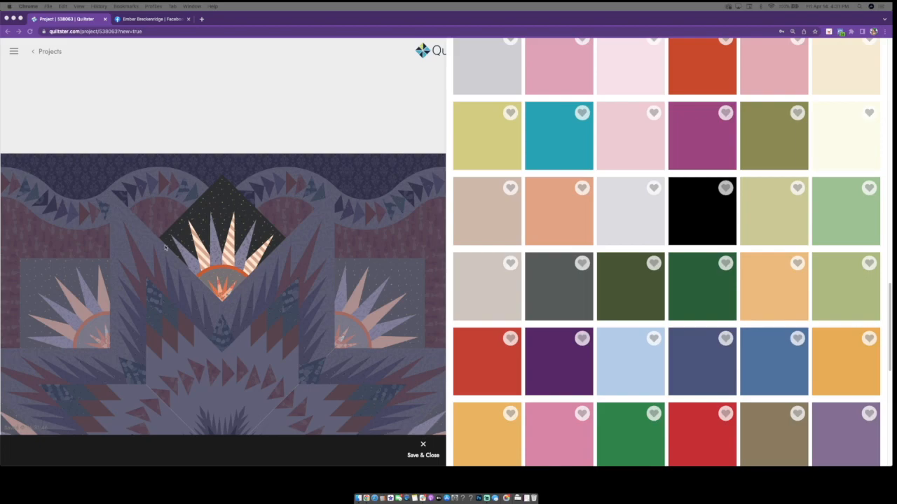
- Apply the peach solid to the small inner rays JD2:a and the burnt orange solid to JD2:b, and save the block
click(222, 296)
click(223, 296)
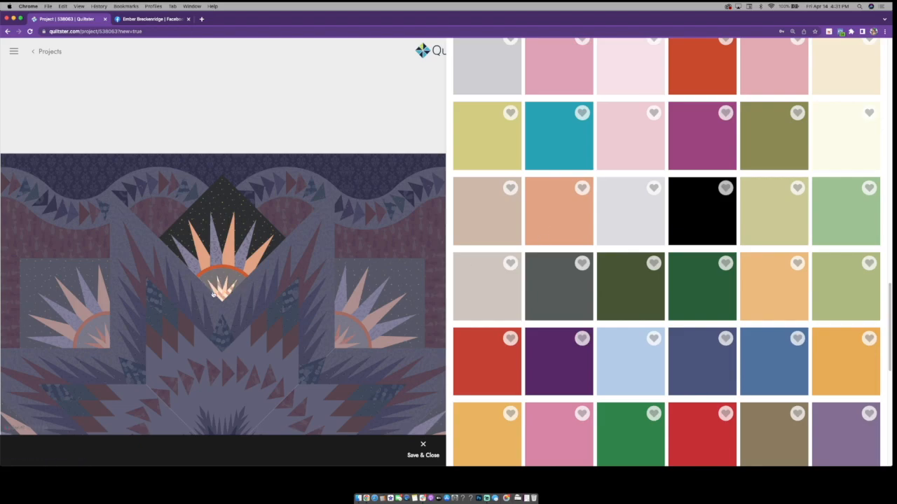
scroll(631, 283, up, 20)
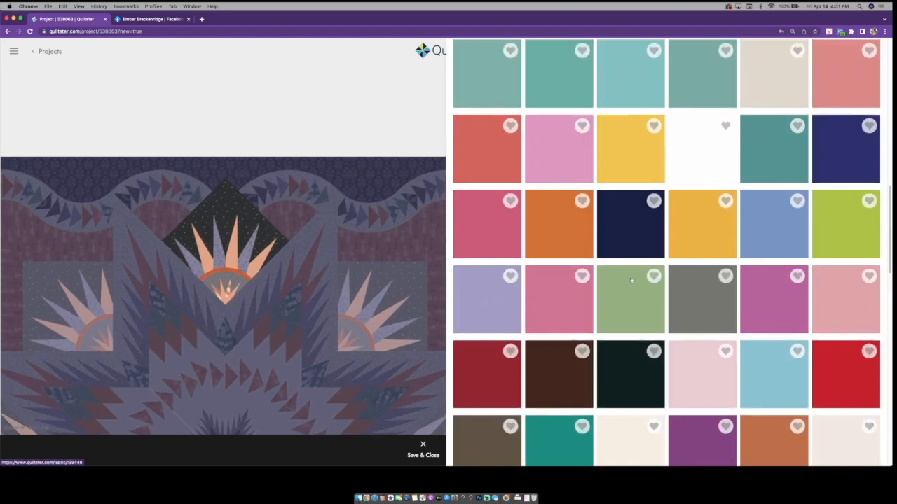
click(477, 146)
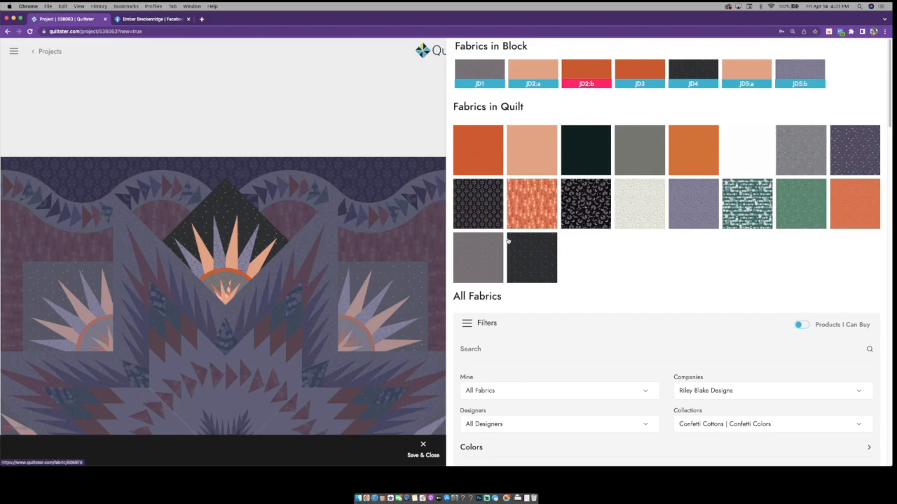
click(425, 446)
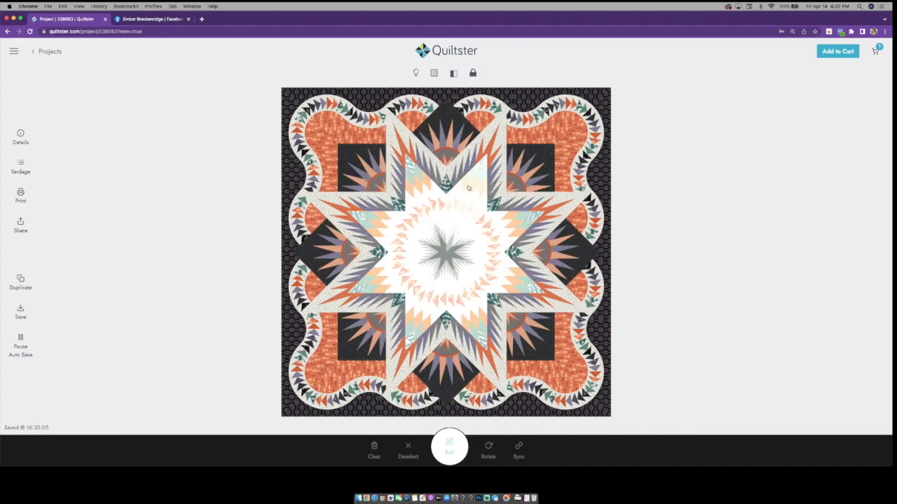
- Recolor the center star block with the eggplant Spooky Hollow print on ANS5-S and the eggshell print on ANS1-S, AN4 and AN2, and save
click(447, 454)
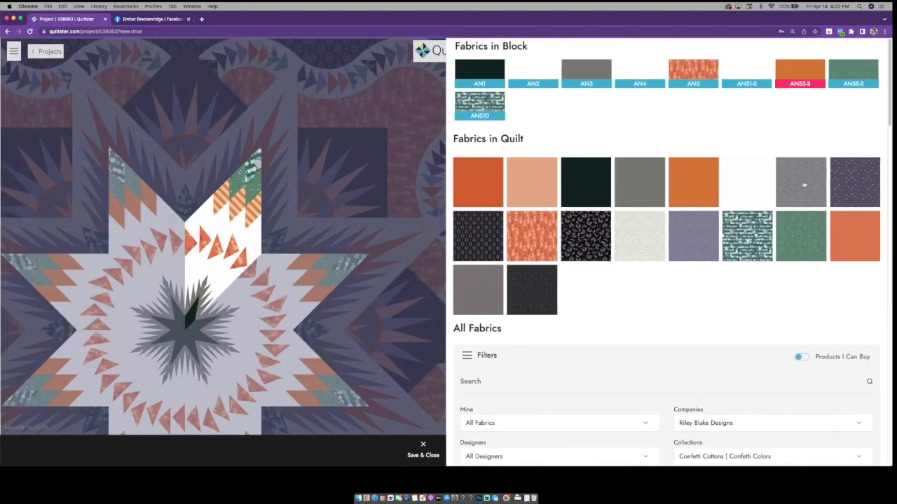
click(841, 183)
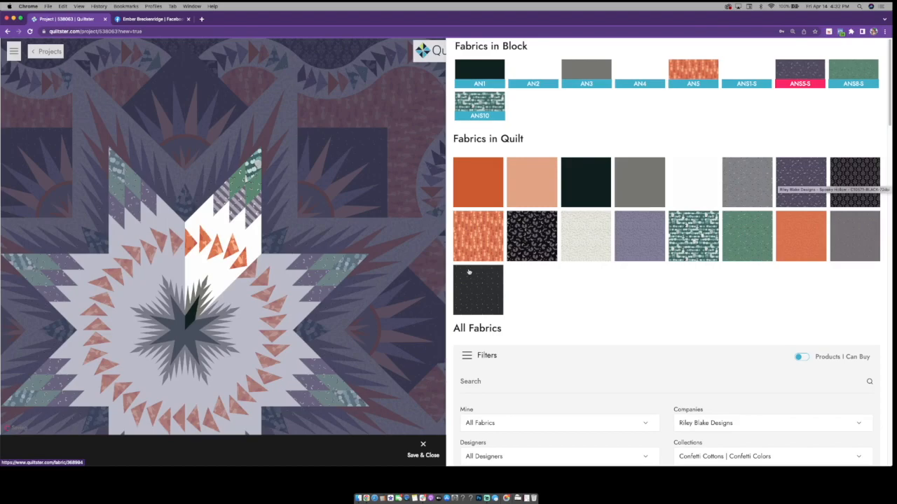
click(242, 231)
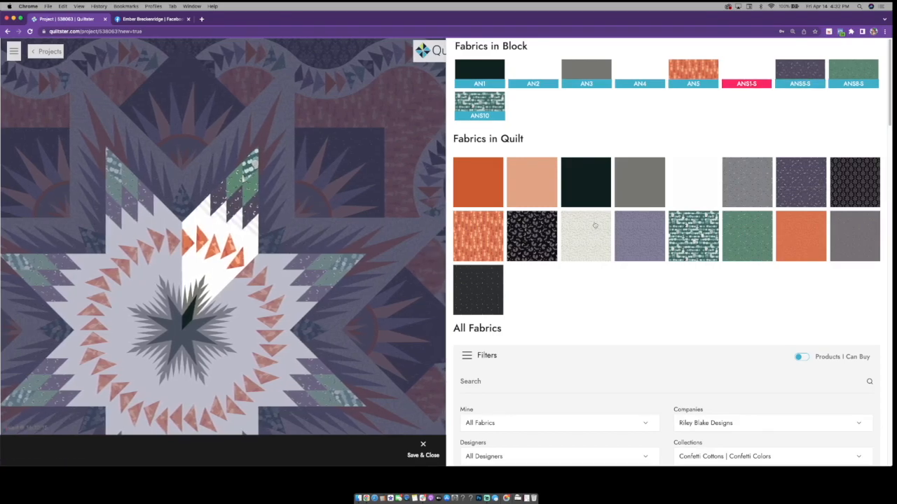
click(574, 228)
click(601, 256)
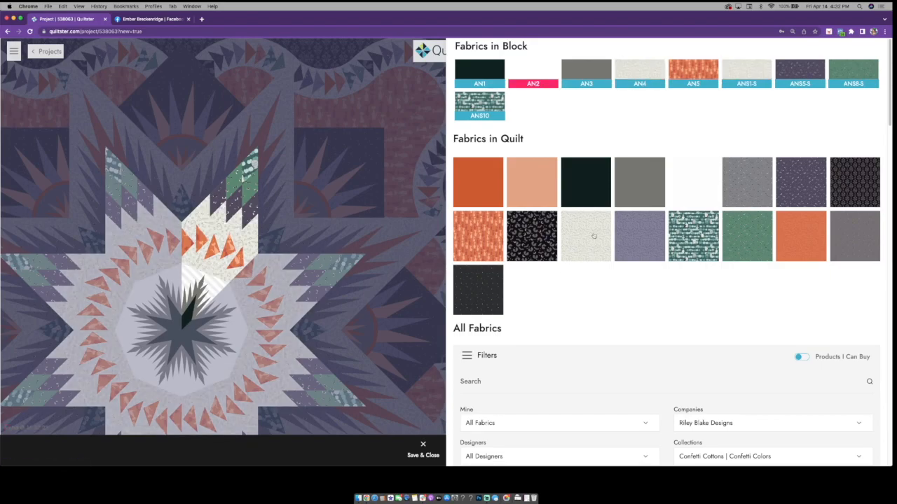
click(428, 447)
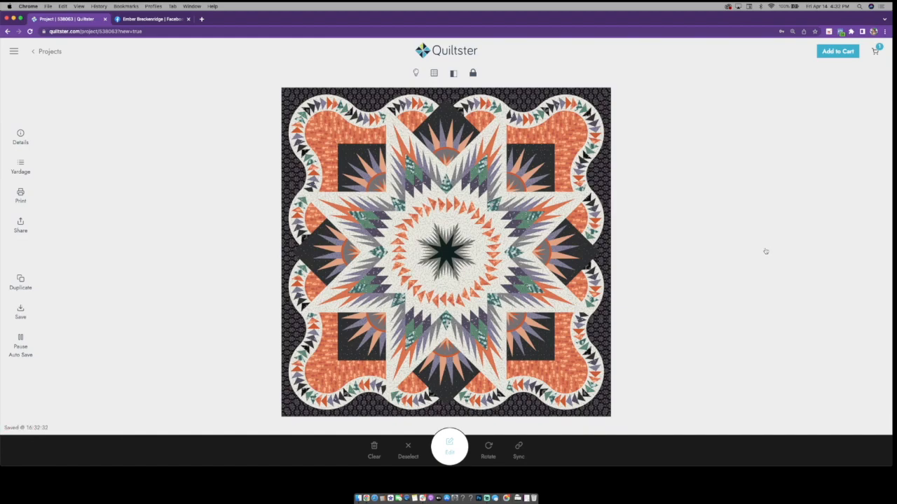
- Apply the iron gray Sparkler fabric to section AN3, the spikes around the center star, and save the block
click(471, 255)
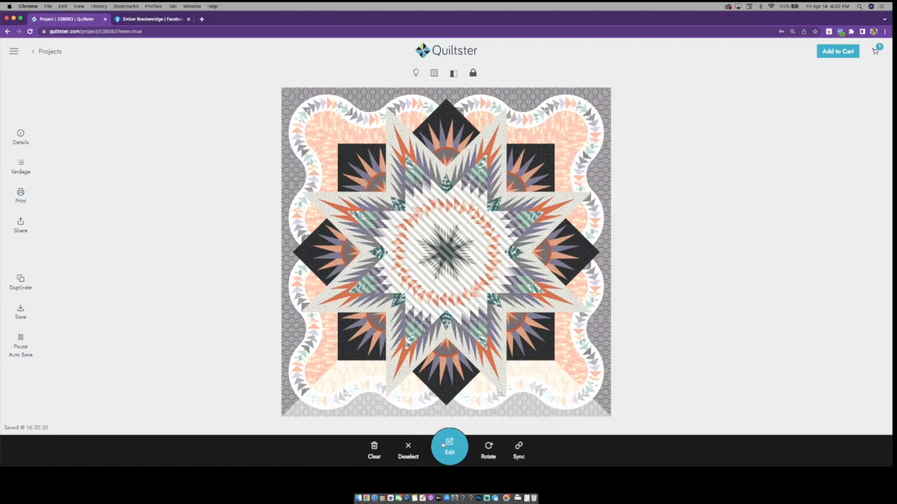
click(449, 447)
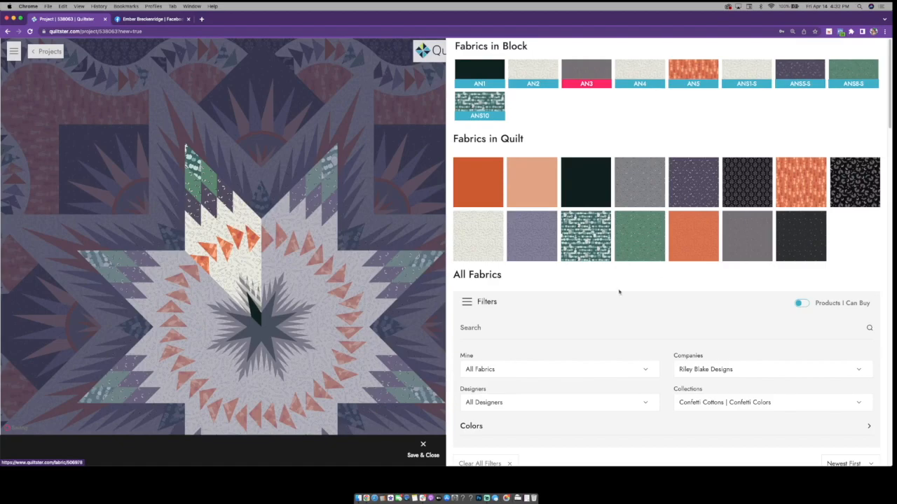
click(424, 452)
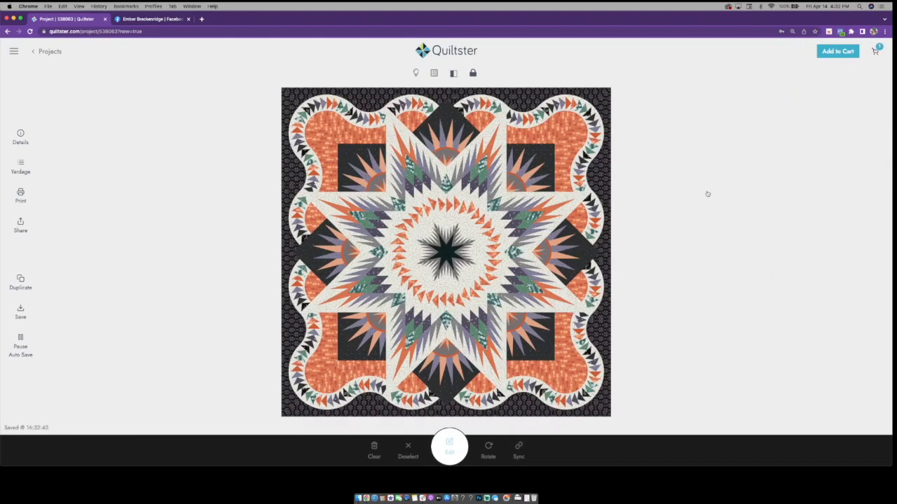
- Apply the iron gray Sparkler fabric to section B2:b of the large star point blocks and save
click(512, 180)
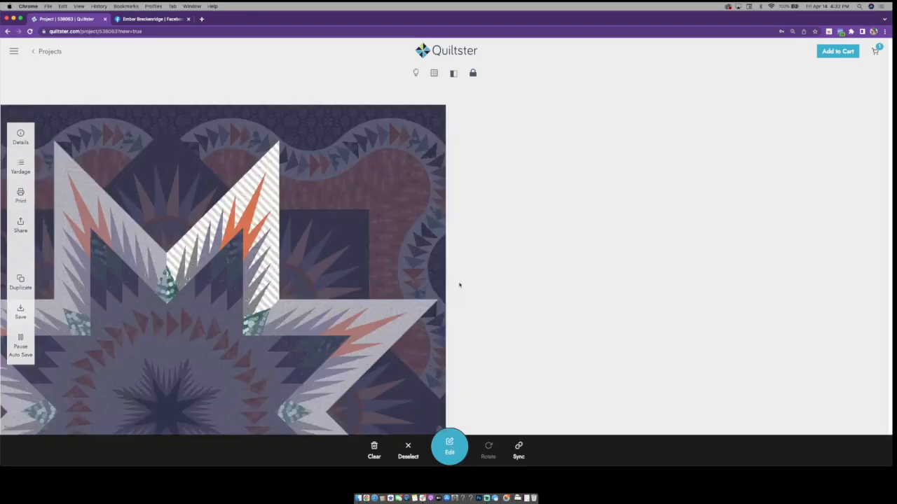
click(257, 288)
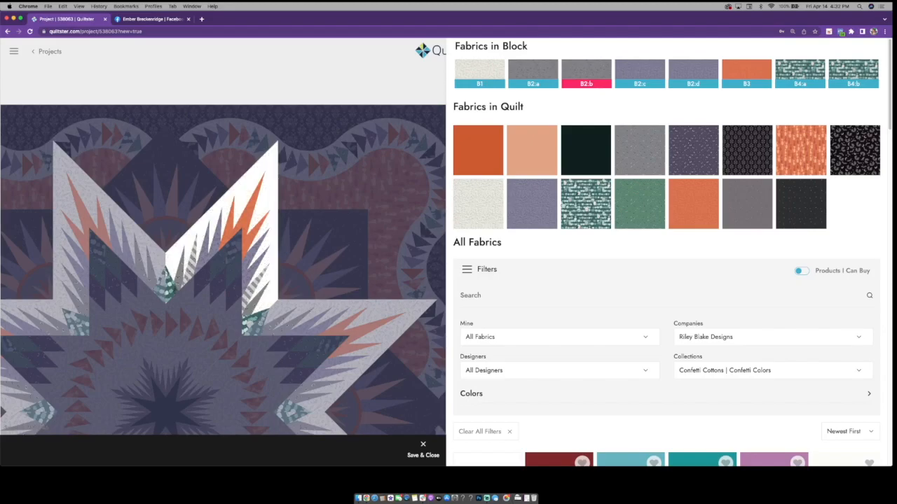
click(750, 200)
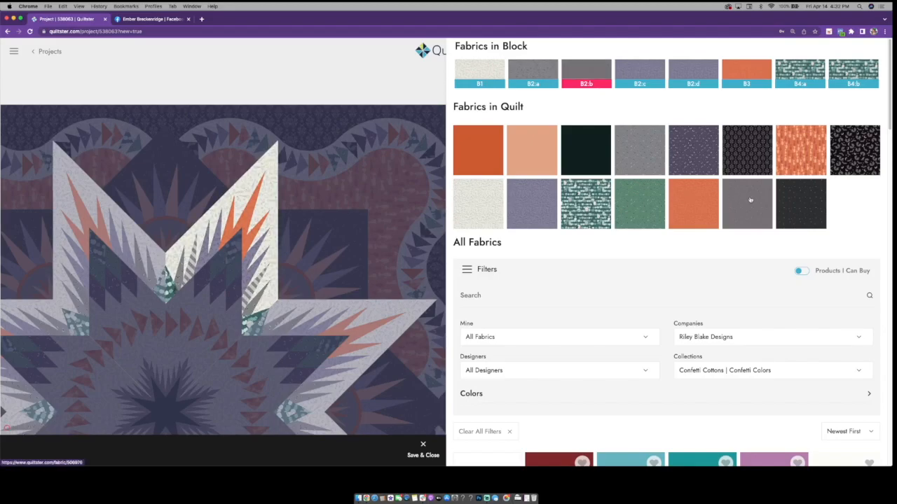
click(423, 449)
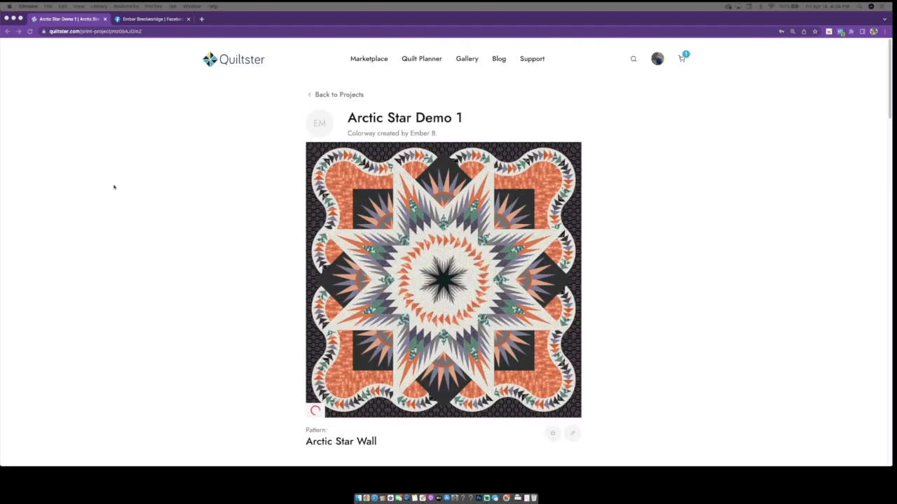
- Inspect the finished quilt image enlarged and zoomed in on the project's print page, and close the viewer
click(440, 243)
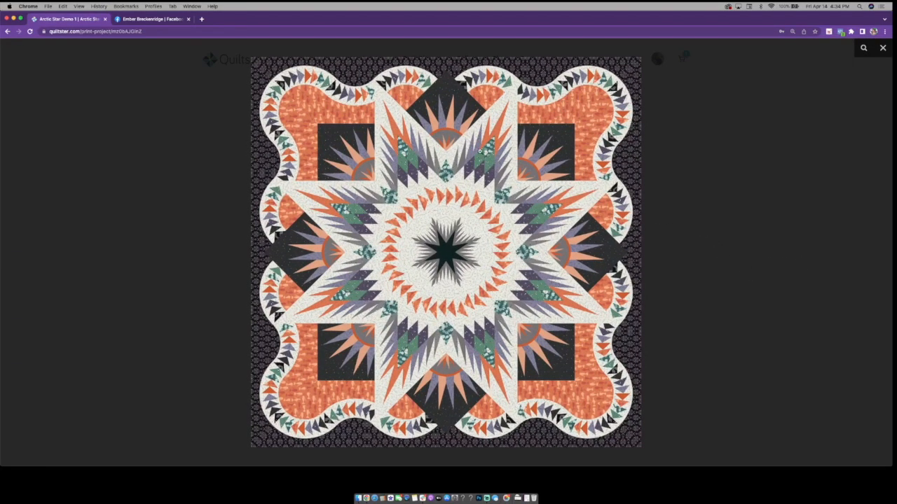
click(449, 156)
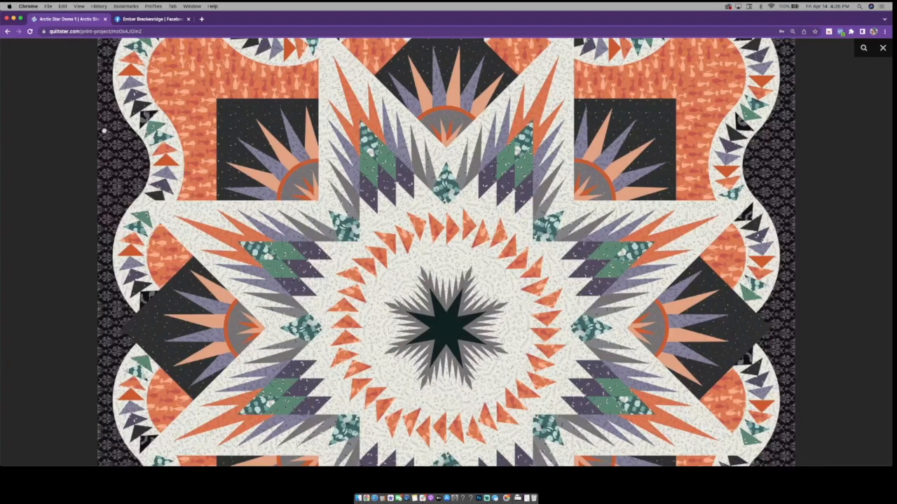
click(485, 178)
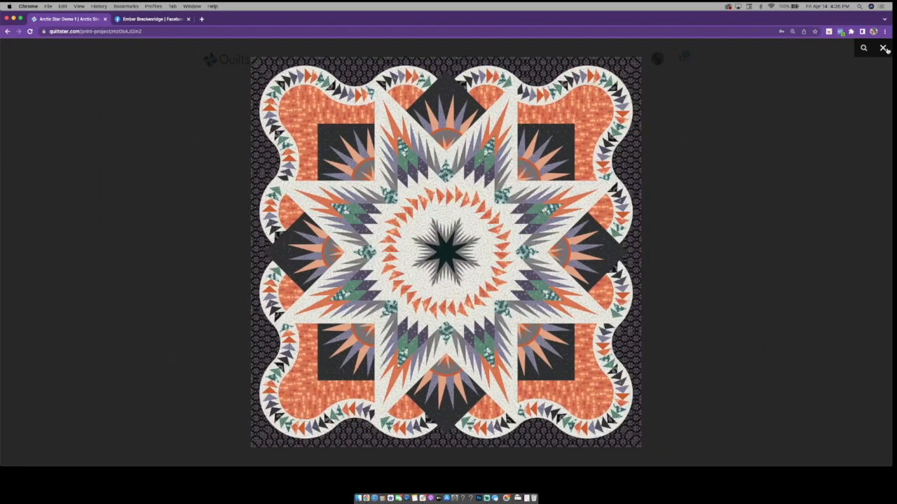
click(885, 49)
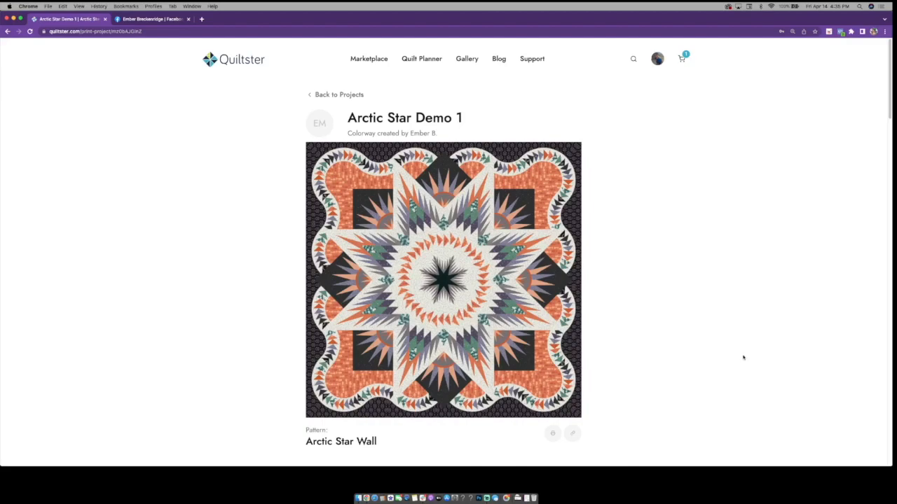
- Open the print preview of Arctic Star Demo 1 and review its yardage chart pages
scroll(722, 359, down, 5)
click(553, 235)
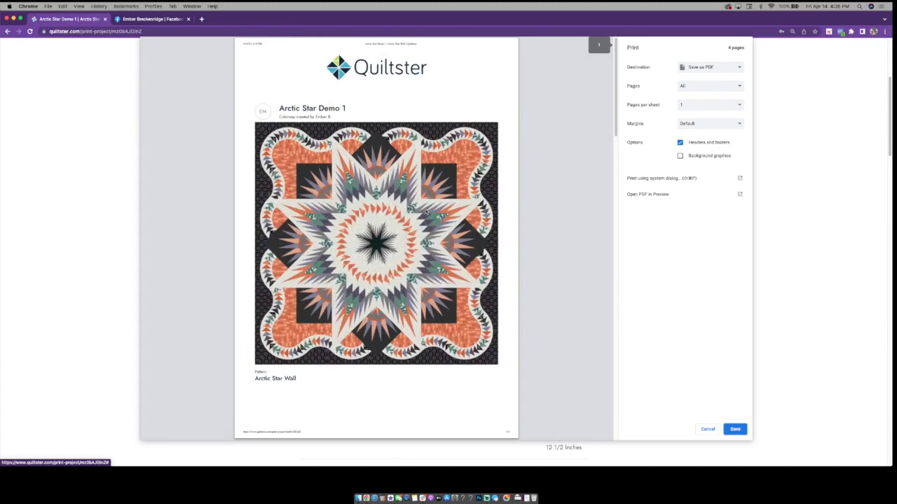
scroll(395, 252, down, 4)
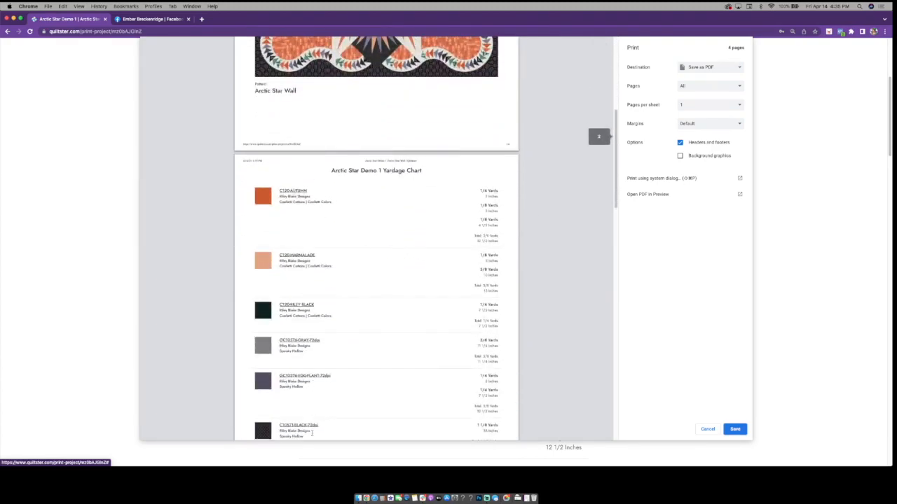
scroll(311, 433, down, 10)
scroll(304, 400, down, 6)
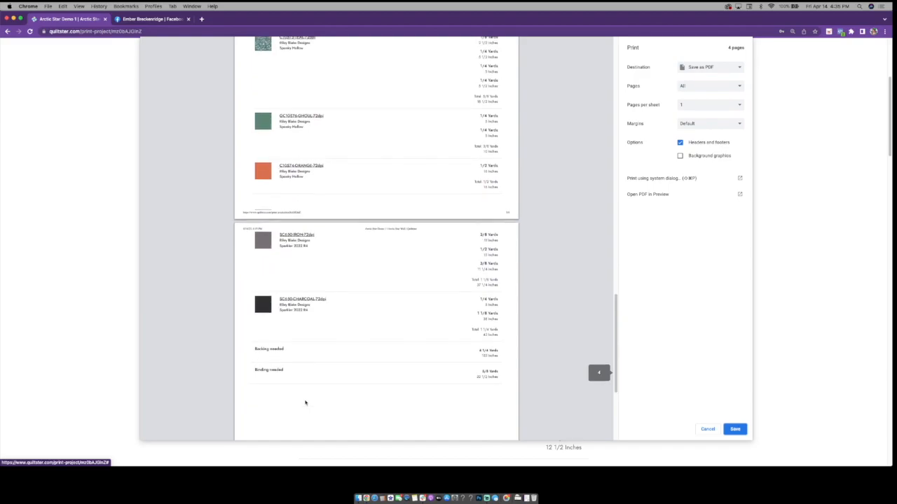
scroll(304, 401, up, 15)
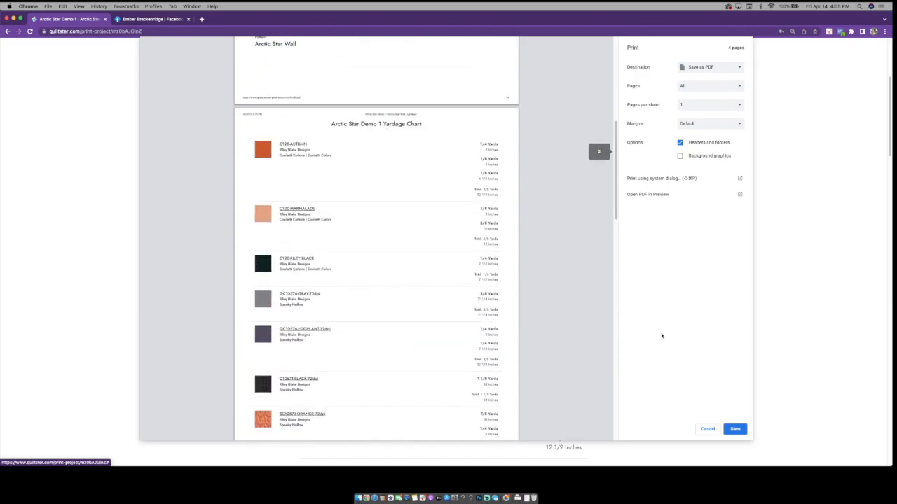
- Set the print destination to the HP OfficeJet 5200 series in color, check the preview pages, and cancel the print
click(704, 68)
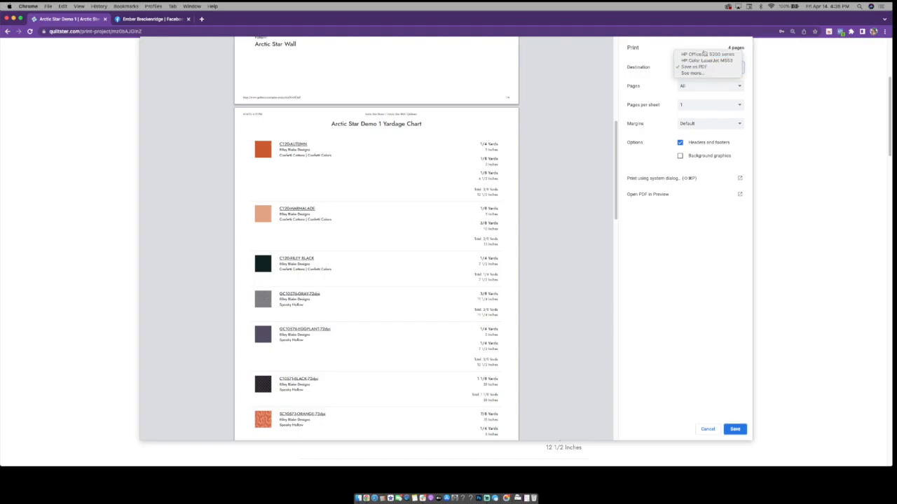
click(705, 55)
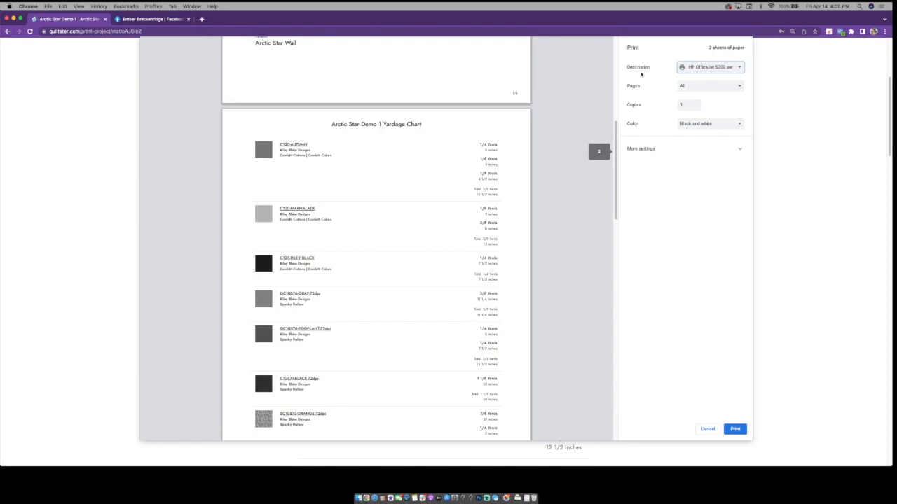
scroll(419, 247, up, 5)
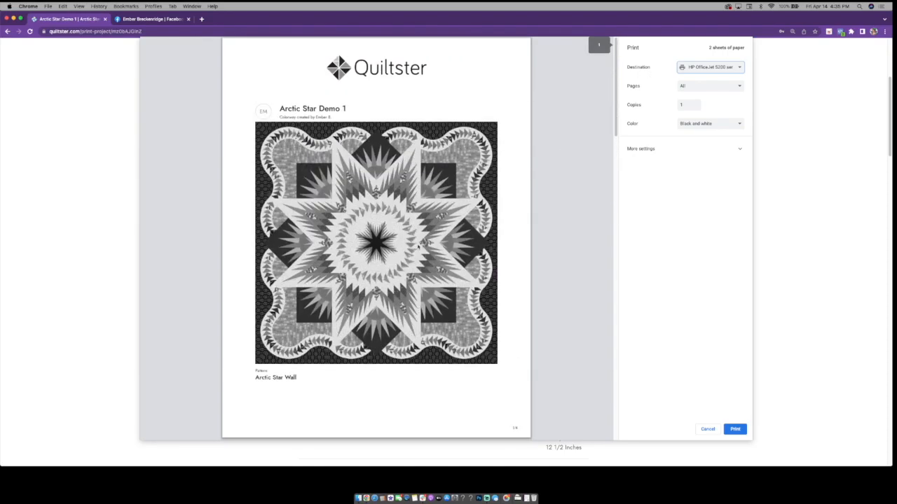
click(710, 126)
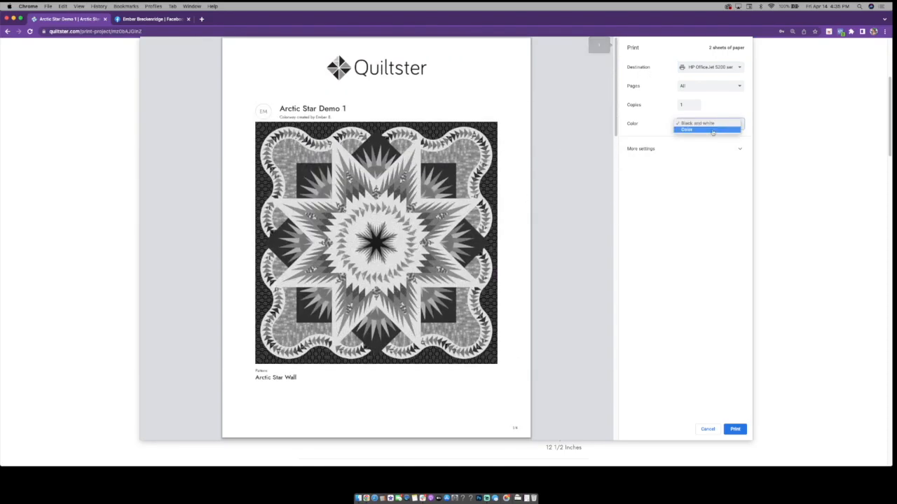
click(709, 133)
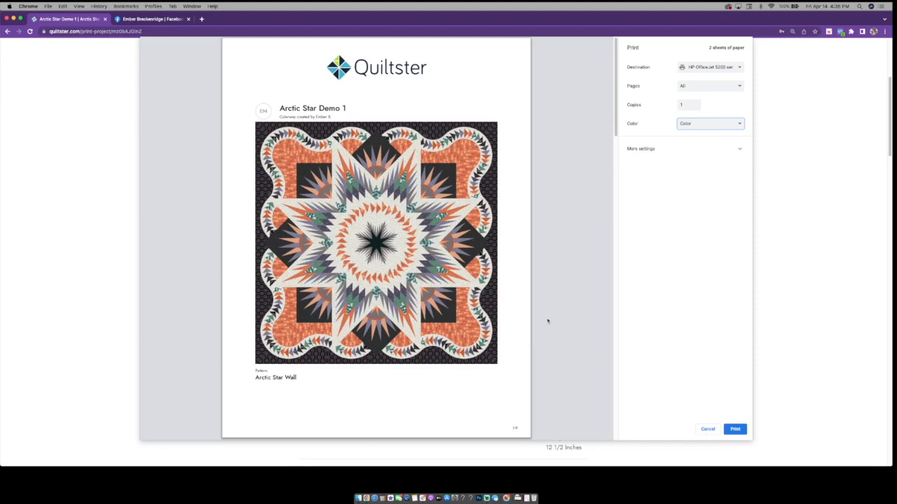
scroll(441, 260, down, 15)
scroll(441, 260, up, 15)
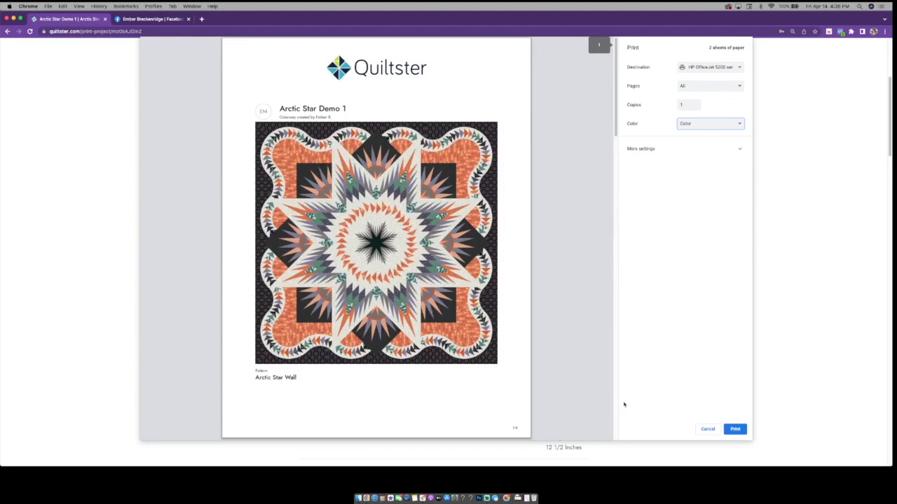
click(704, 430)
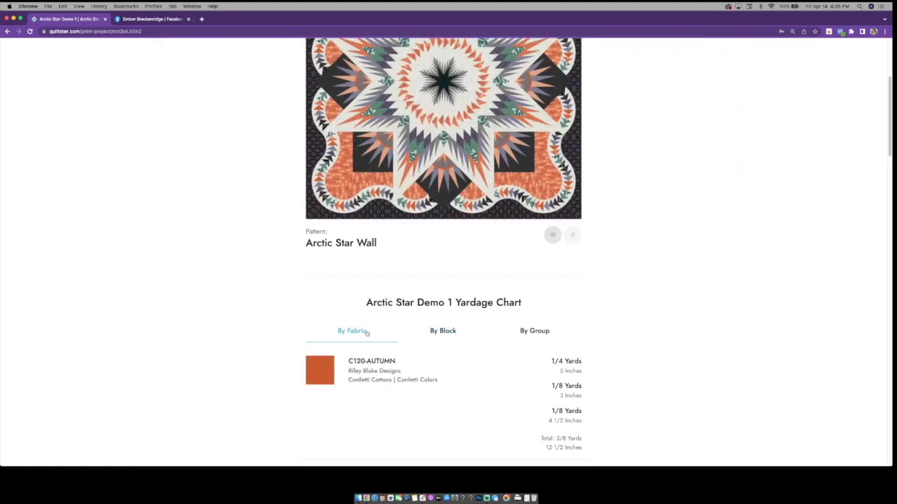
- Review the yardage chart by block, checking the strip cuts for the C120-AUTUMN fabric in section JD2:b
scroll(350, 330, down, 5)
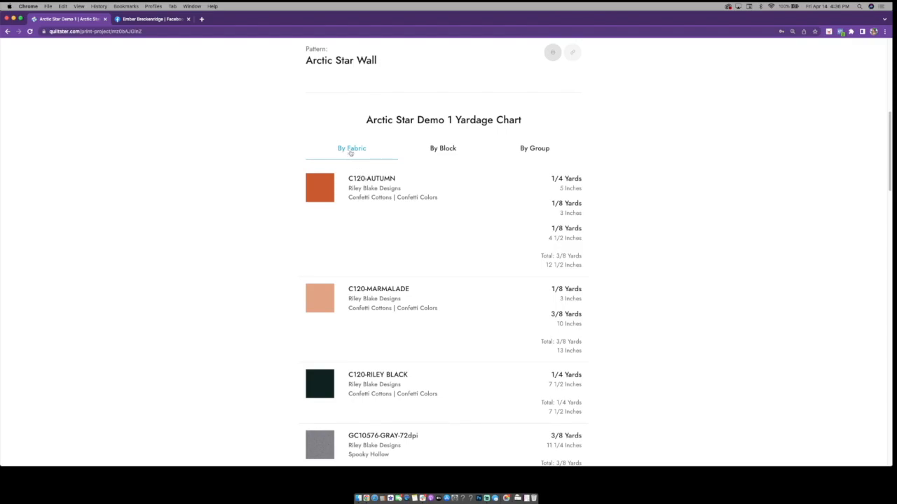
click(449, 149)
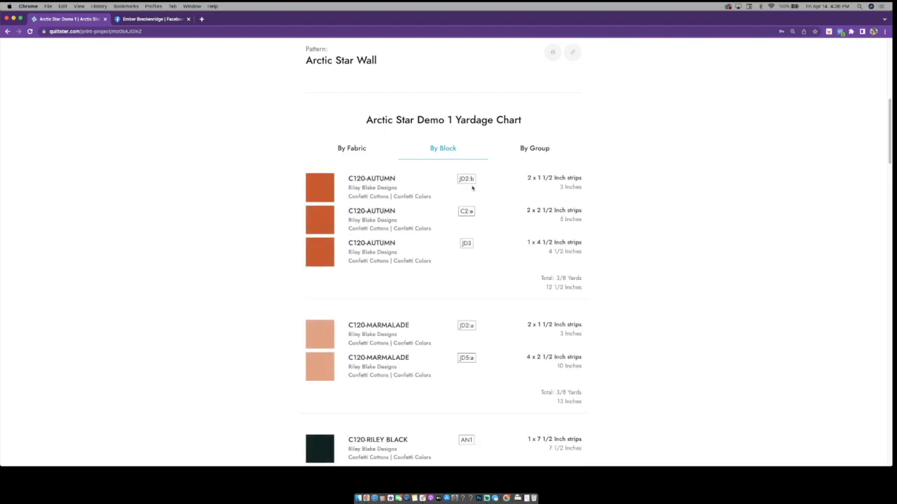
double_click(466, 179)
click(466, 179)
triple_click(529, 178)
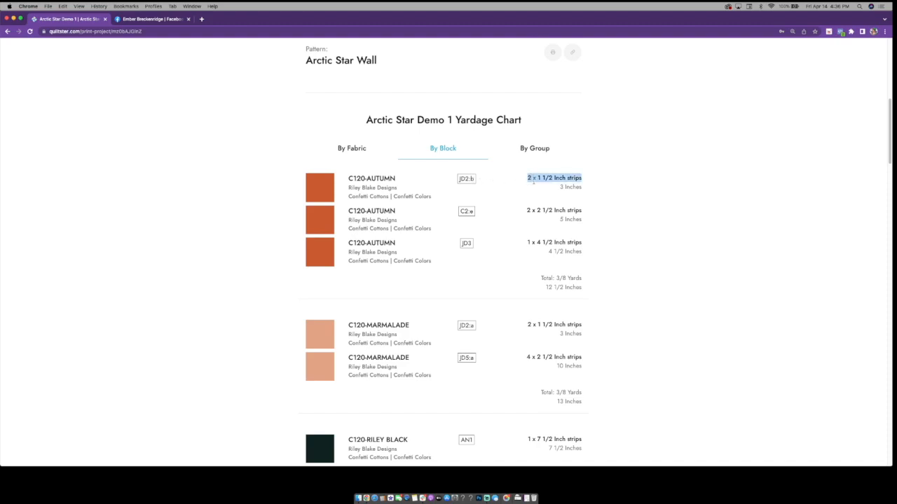
- Review the yardage chart organized by block group
click(538, 150)
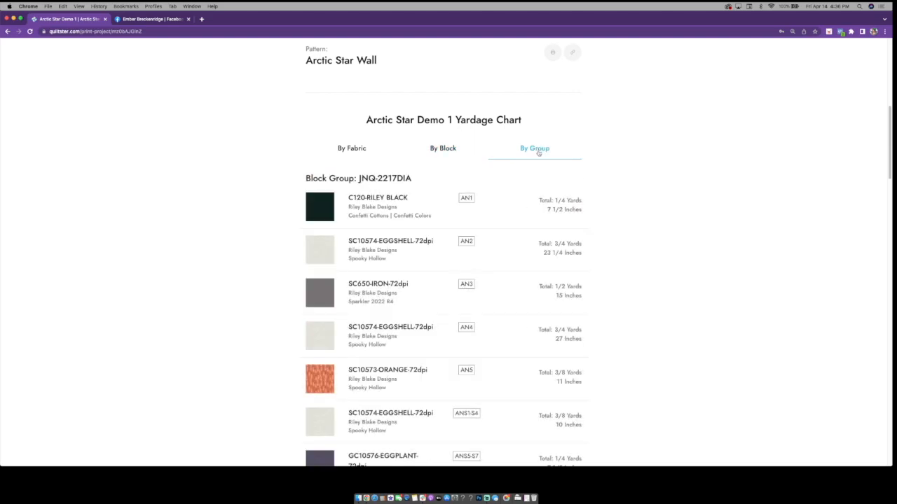
scroll(252, 181, down, 2)
scroll(260, 192, down, 6)
scroll(266, 196, up, 8)
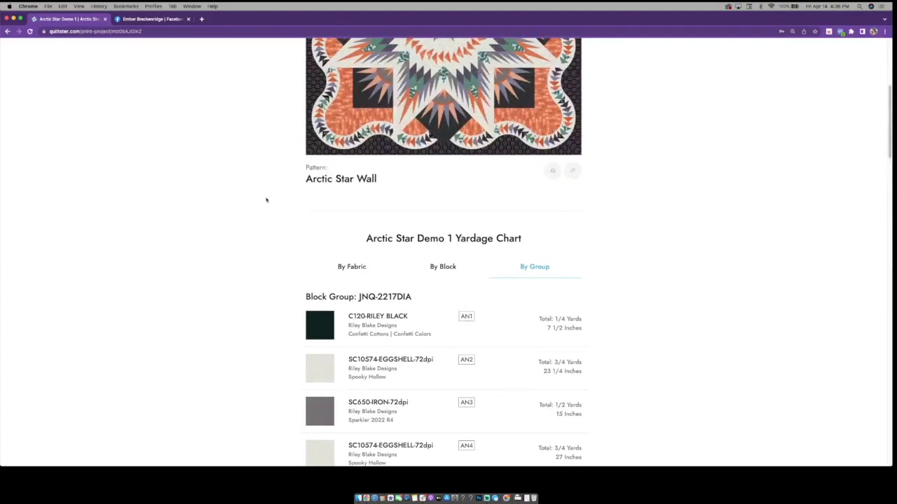
- Show the yardage chart by block again, open its print preview, and cancel it
click(444, 280)
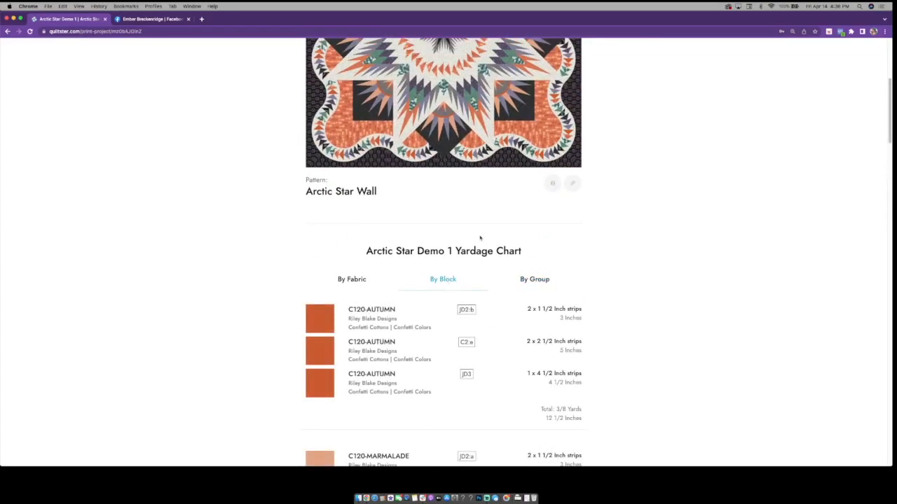
click(552, 183)
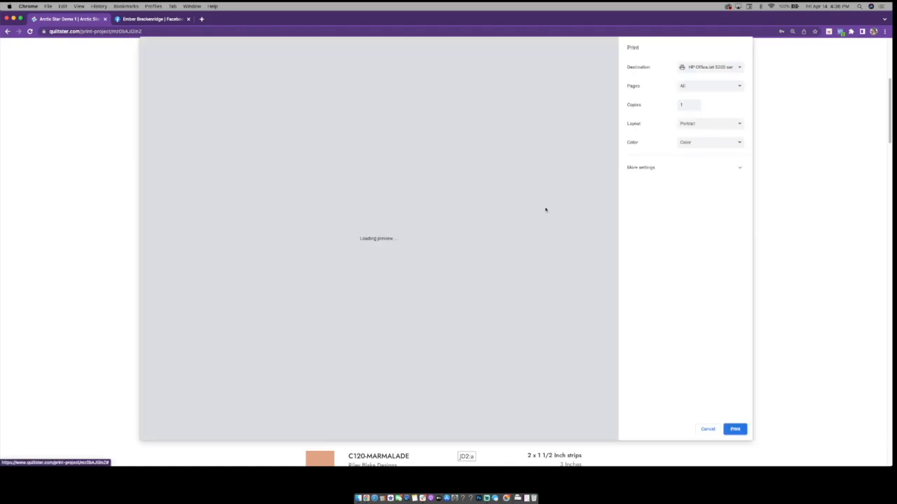
click(707, 430)
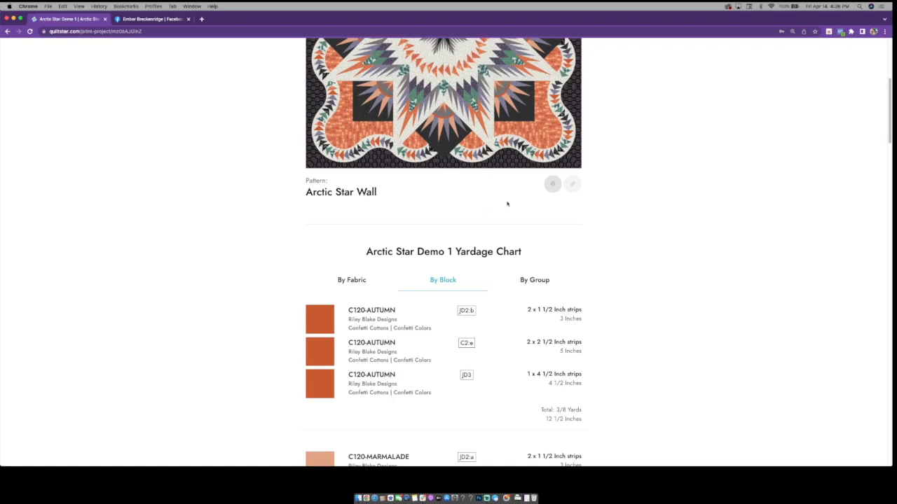
- Compare the yardage chart by fabric, block and group, and get the project page's link
scroll(540, 287, up, 3)
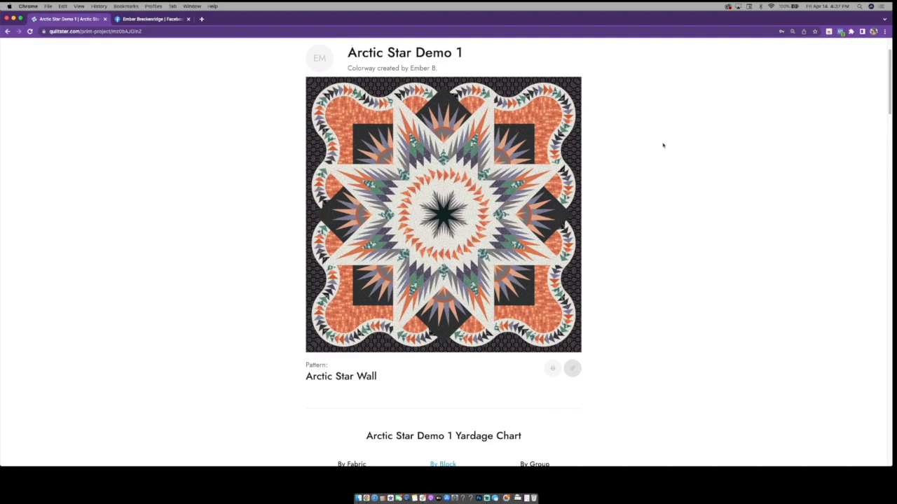
scroll(665, 146, down, 15)
scroll(683, 252, down, 10)
scroll(686, 274, up, 20)
click(352, 292)
click(452, 293)
click(544, 292)
click(438, 295)
click(369, 298)
scroll(743, 353, up, 5)
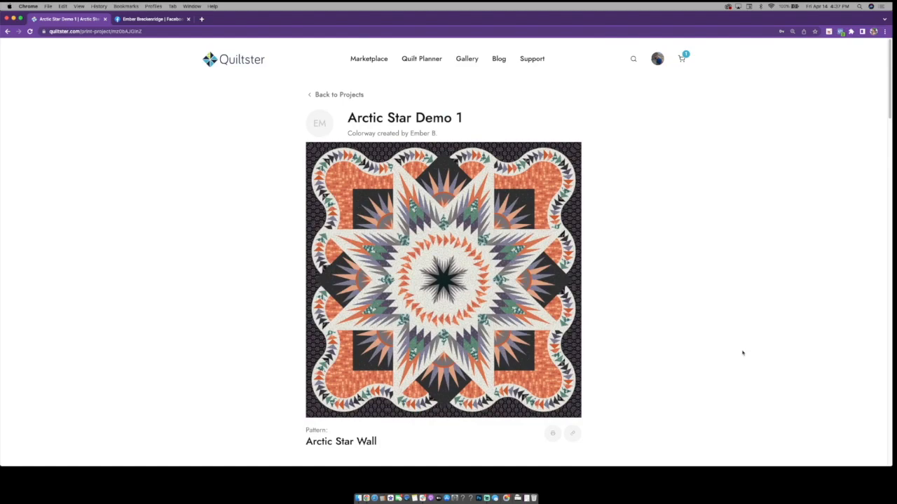
click(571, 435)
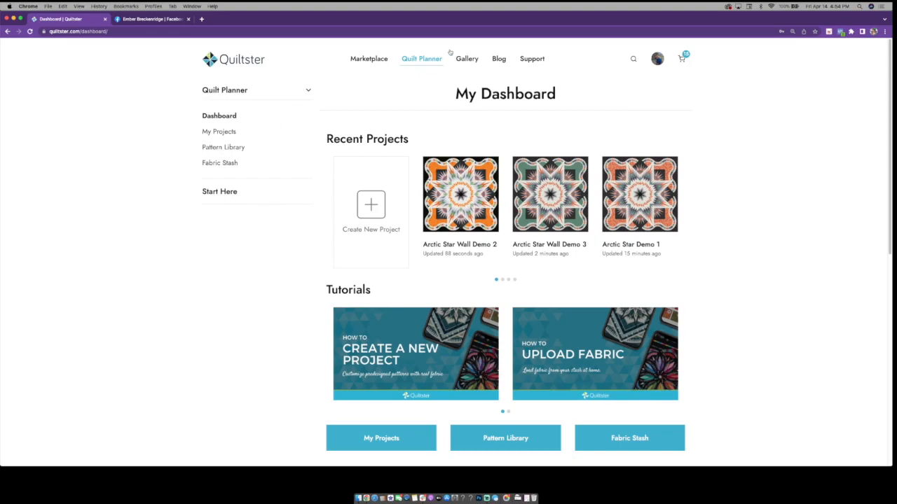
- Open the Quiltster blog from the dashboard
click(498, 59)
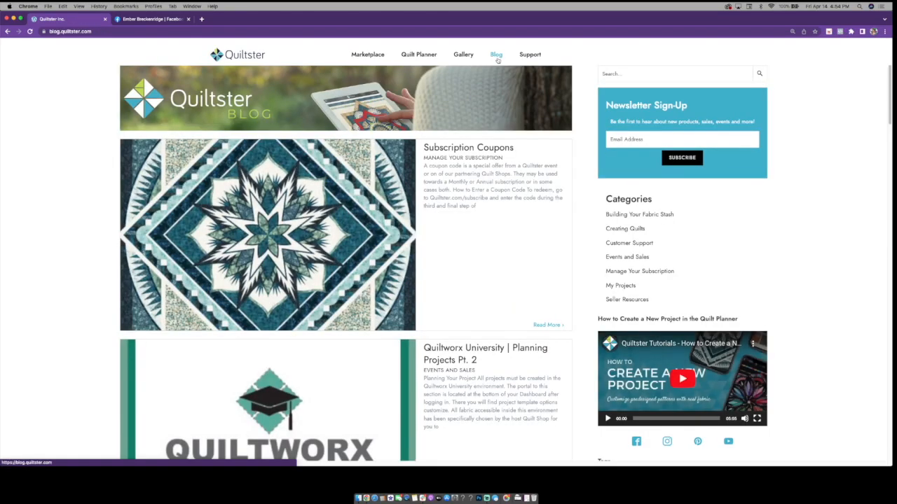